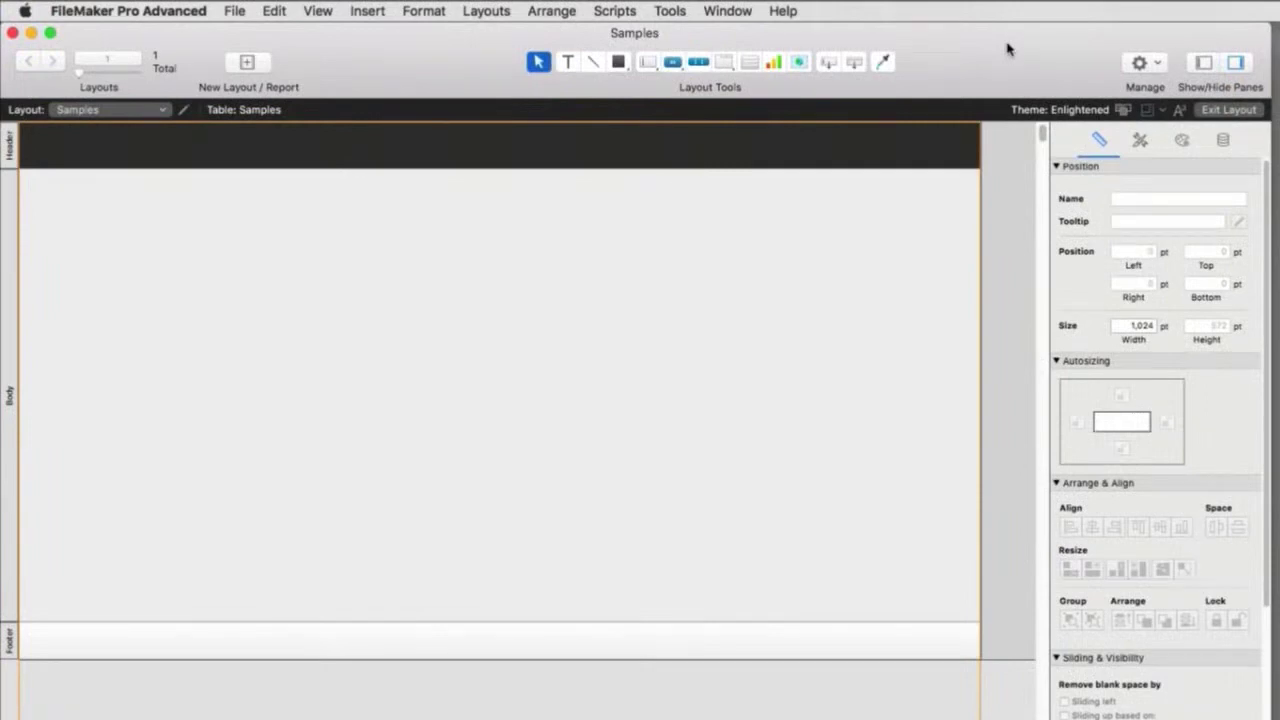
In Manage Database, rename the Samples table to Contacts and create a new Invoices table
{"action": "key", "text": "super+shift+d"}
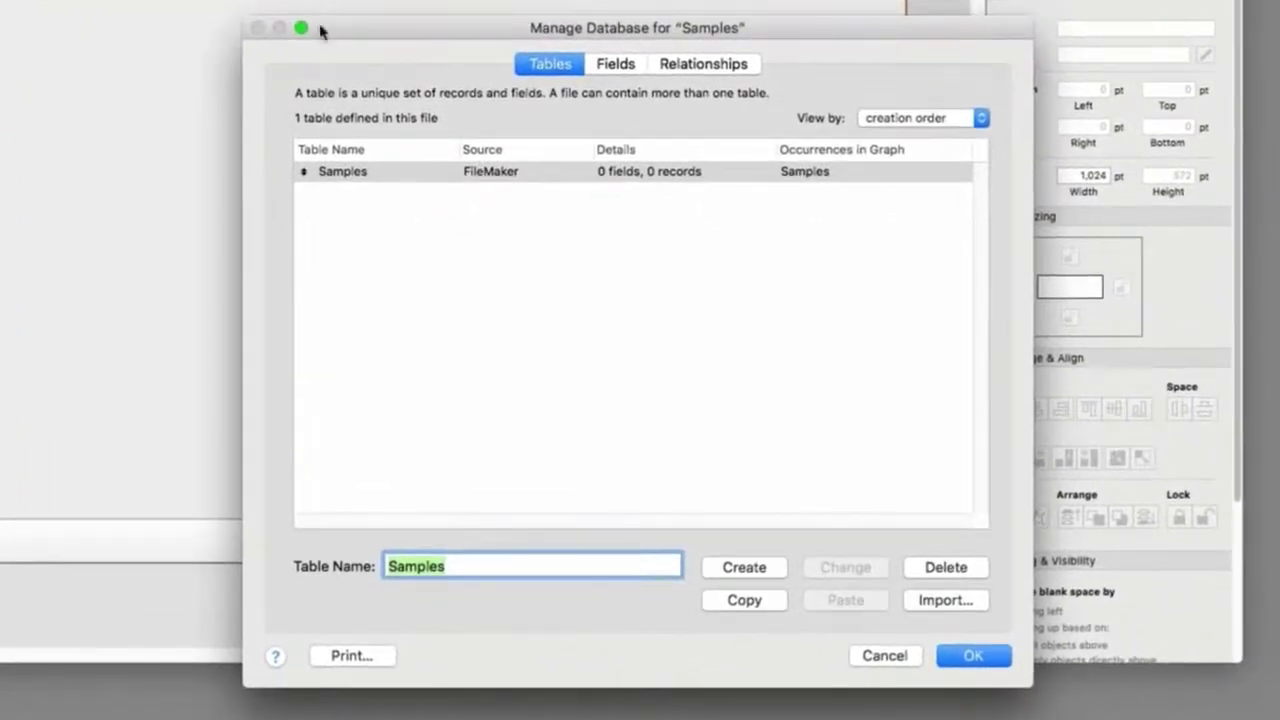
{"action": "left_click", "coordinate": [703, 68]}
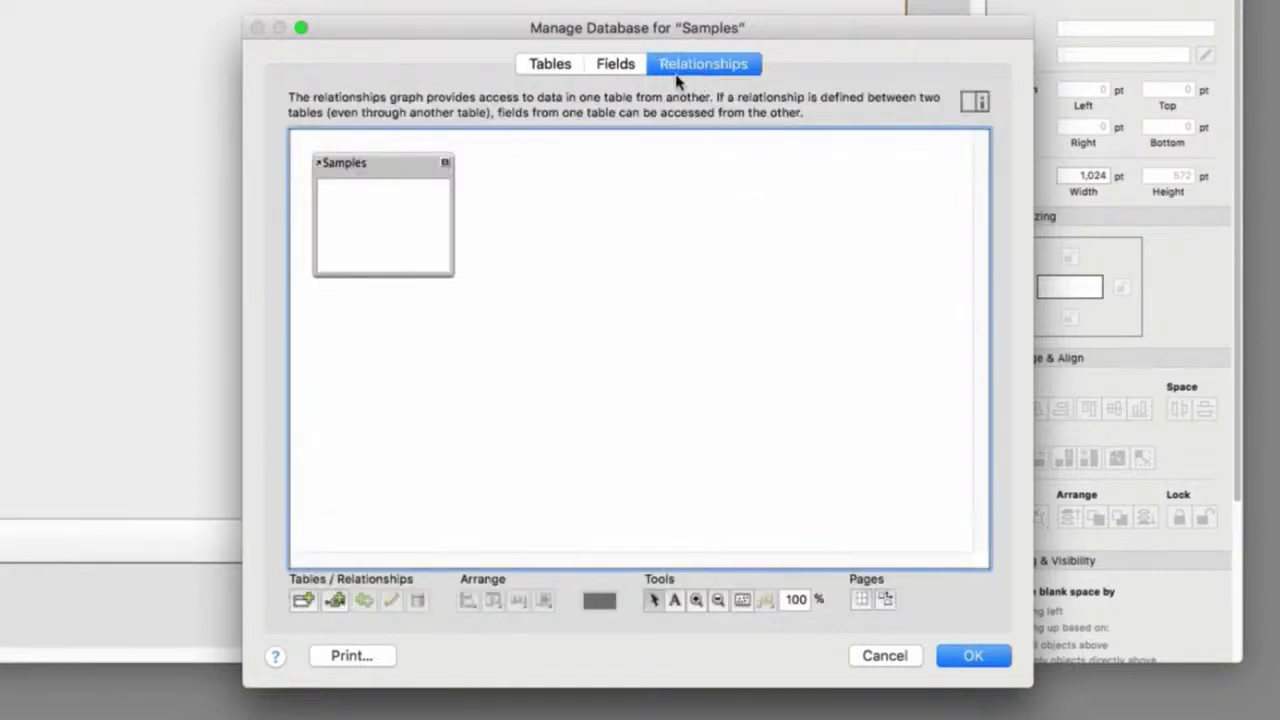
{"action": "left_click", "coordinate": [552, 64]}
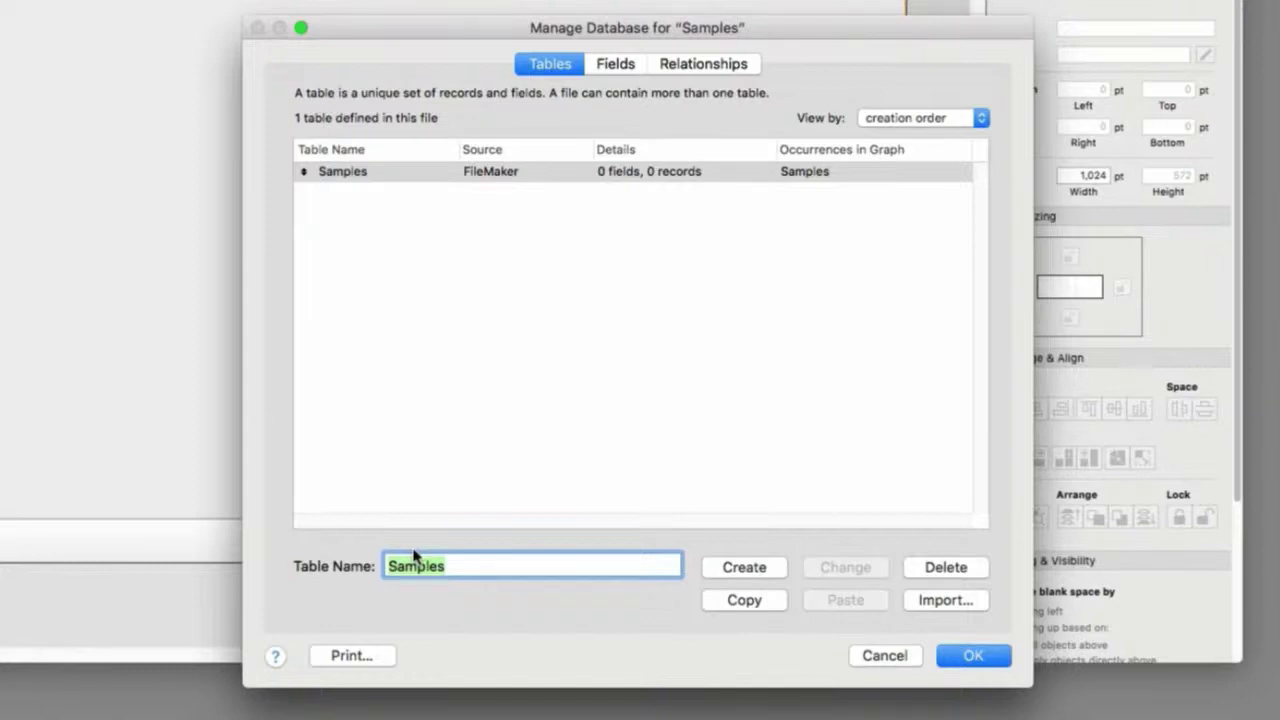
{"action": "type", "text": "Contacts"}
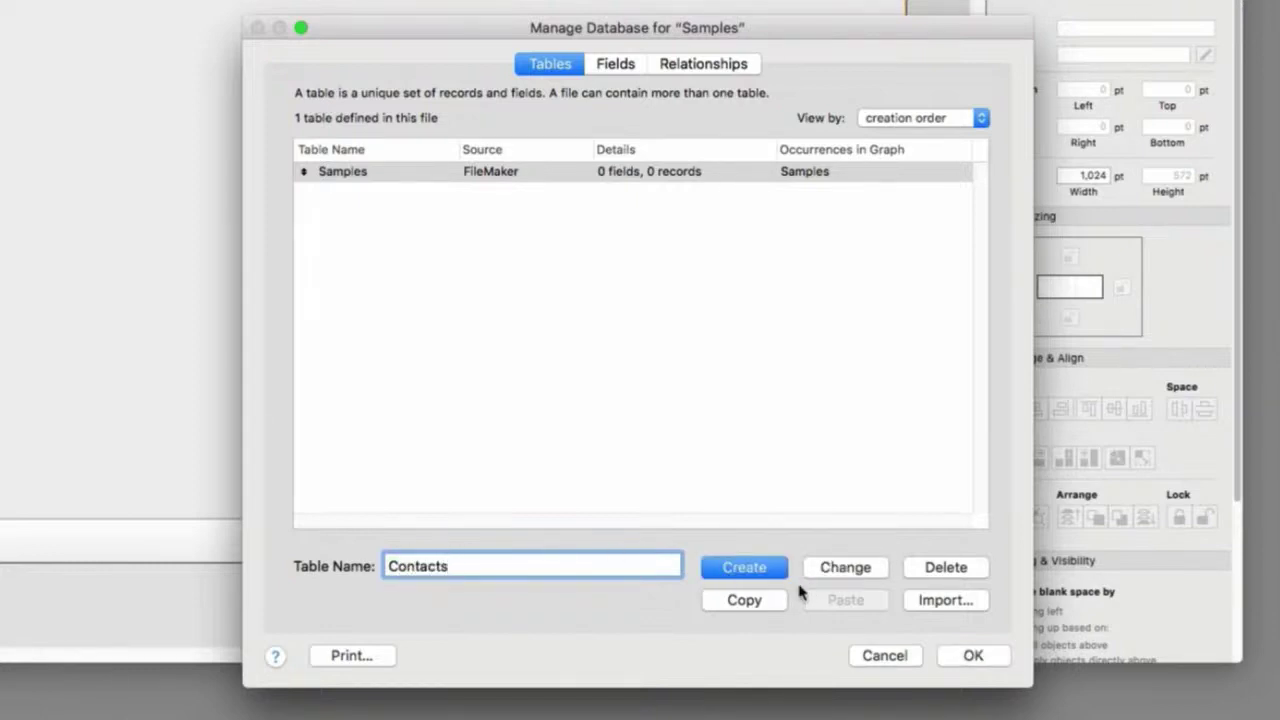
{"action": "left_click", "coordinate": [836, 568]}
{"action": "type", "text": "In"}
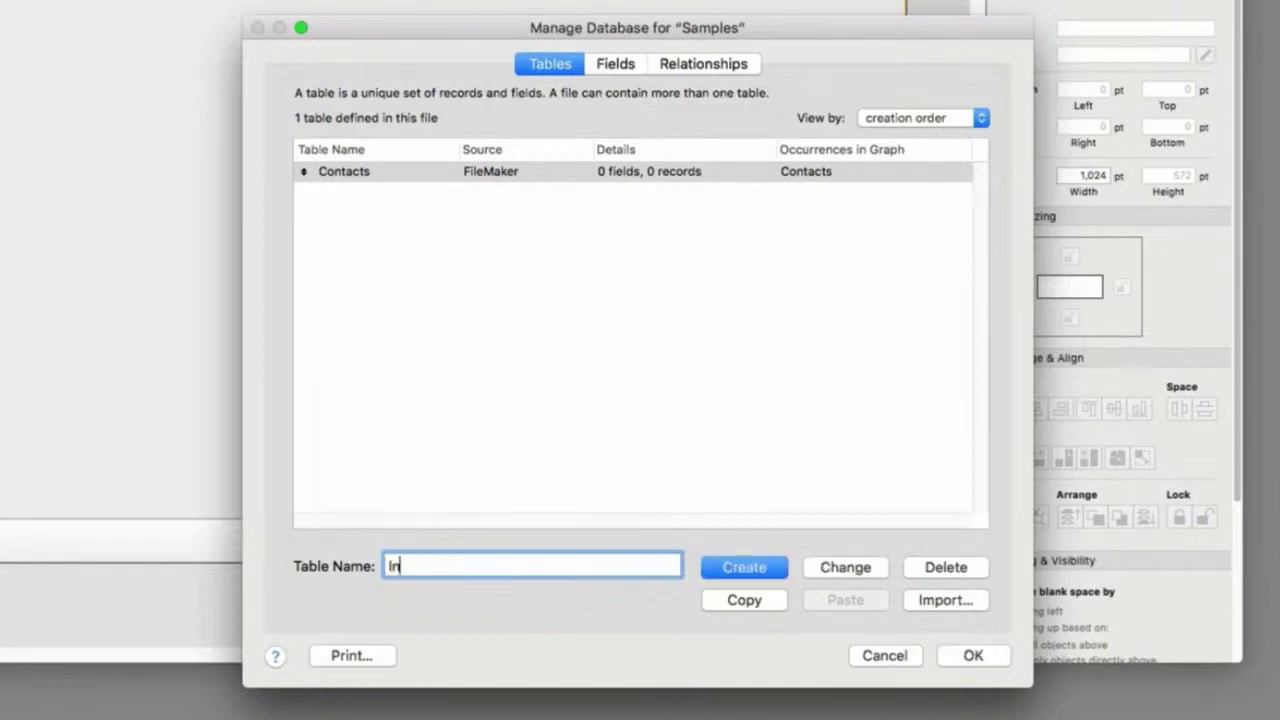
{"action": "type", "text": "voices"}
{"action": "left_click", "coordinate": [760, 567]}
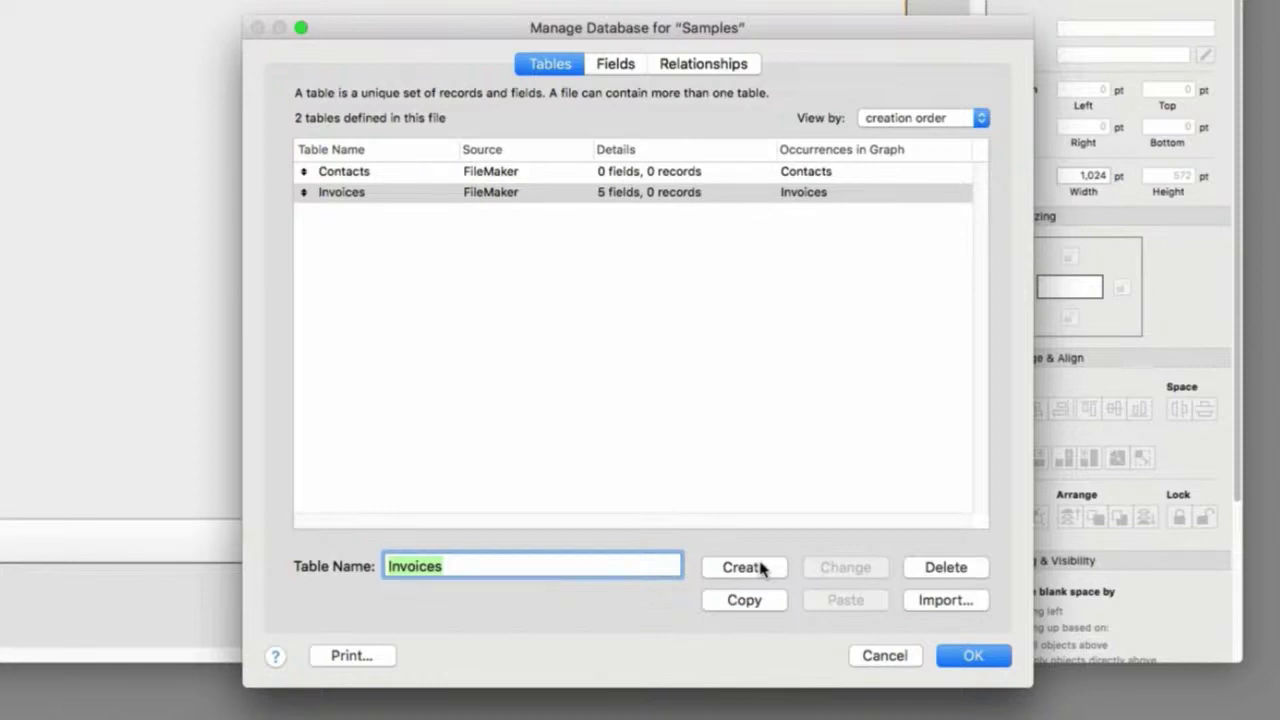
Create the Text fields Name, City, State and id_contacts in the Contacts table
{"action": "double_click", "coordinate": [380, 175]}
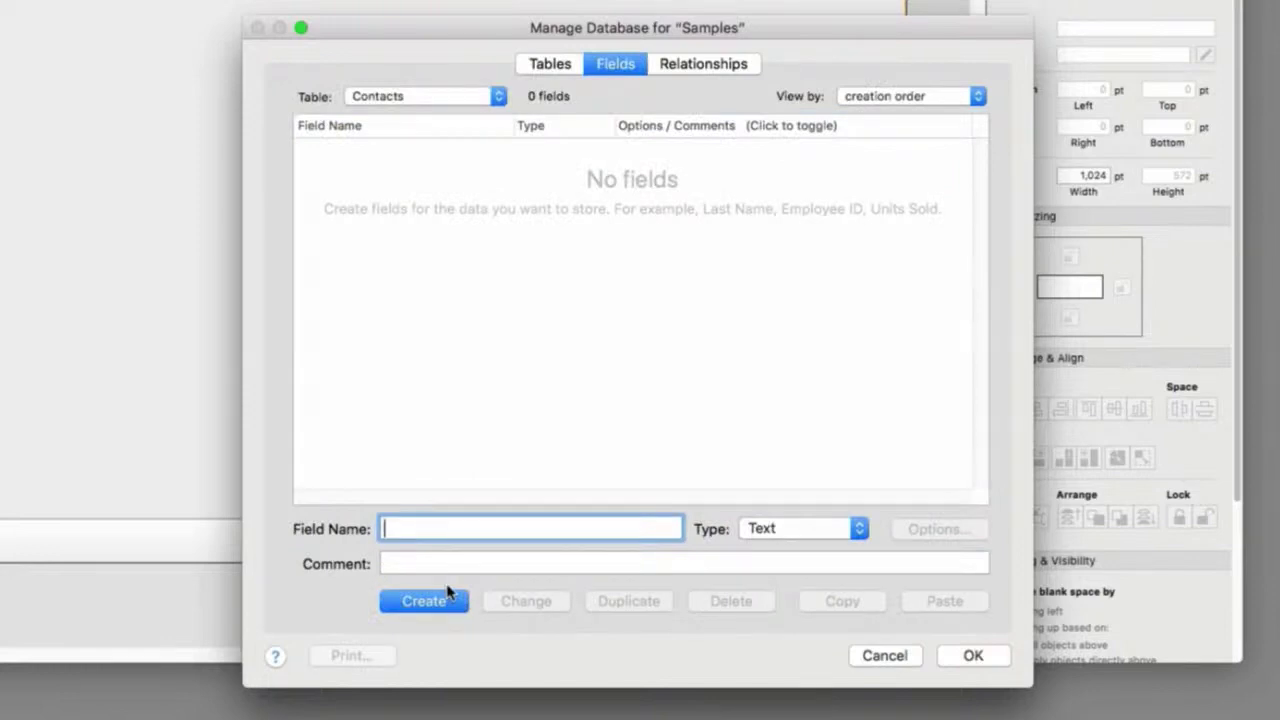
{"action": "type", "text": "Name"}
{"action": "key", "text": "Return"}
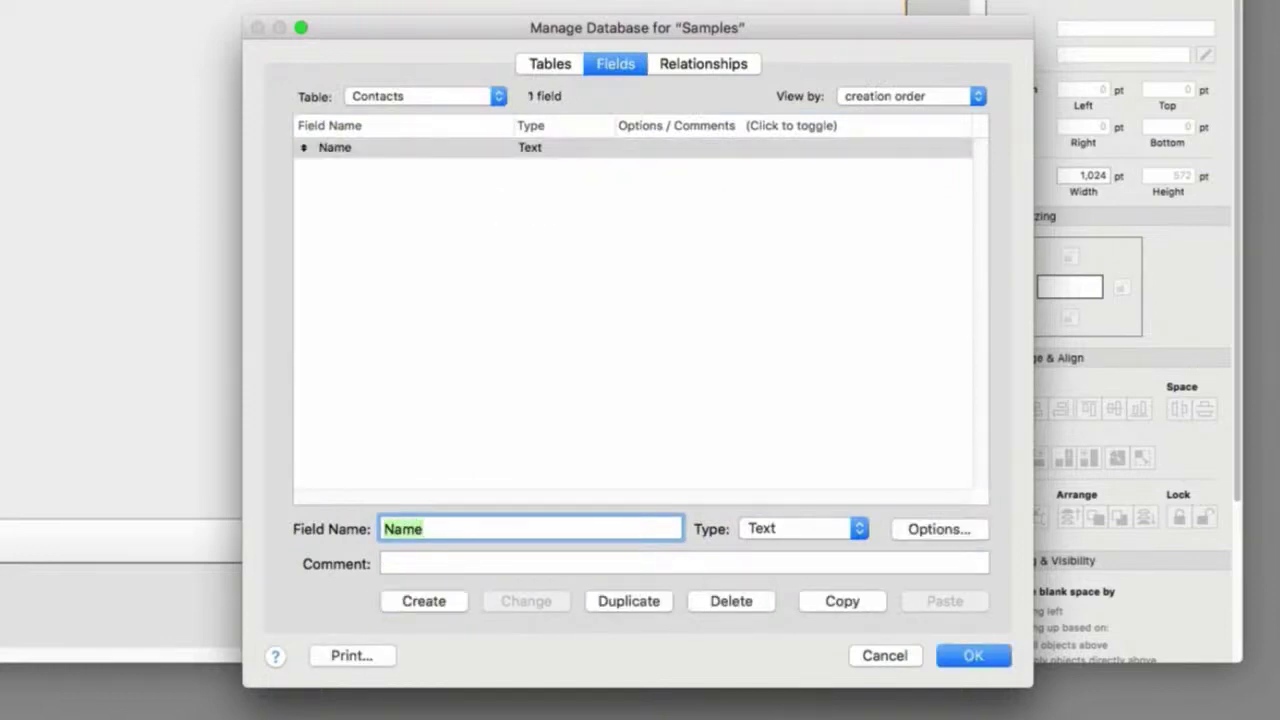
{"action": "type", "text": "City"}
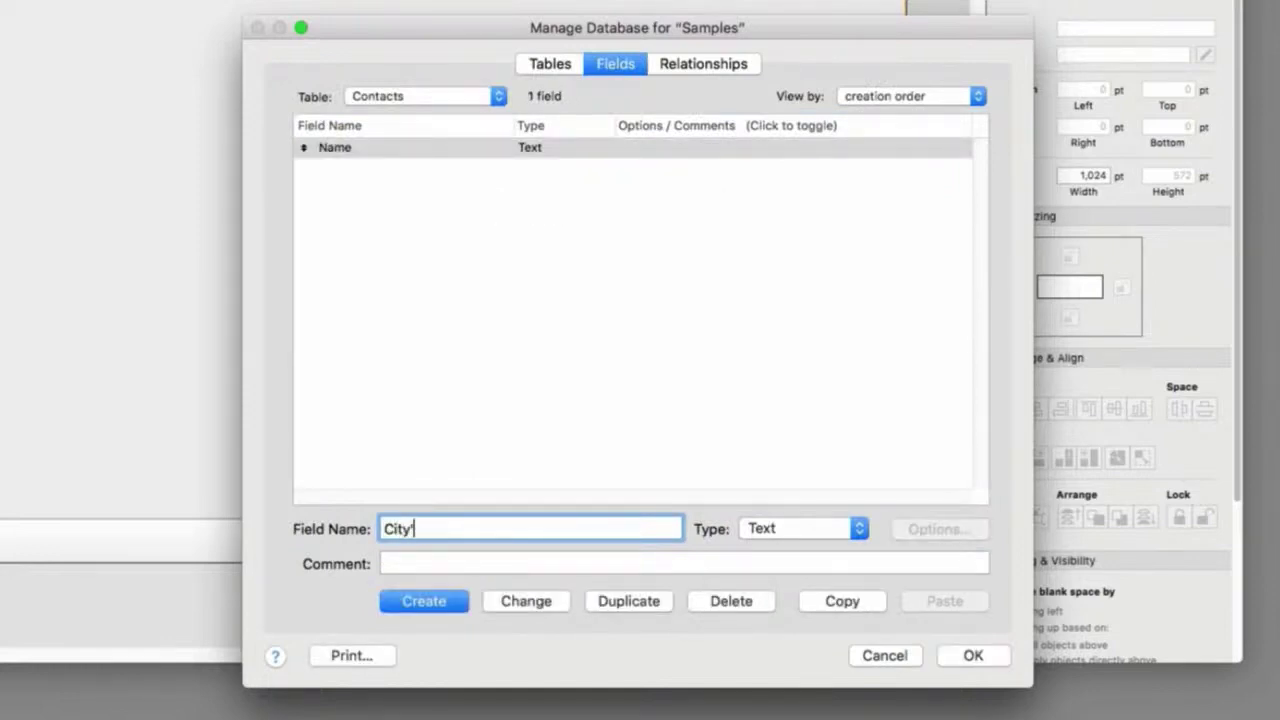
{"action": "key", "text": "Return"}
{"action": "type", "text": "Sta"}
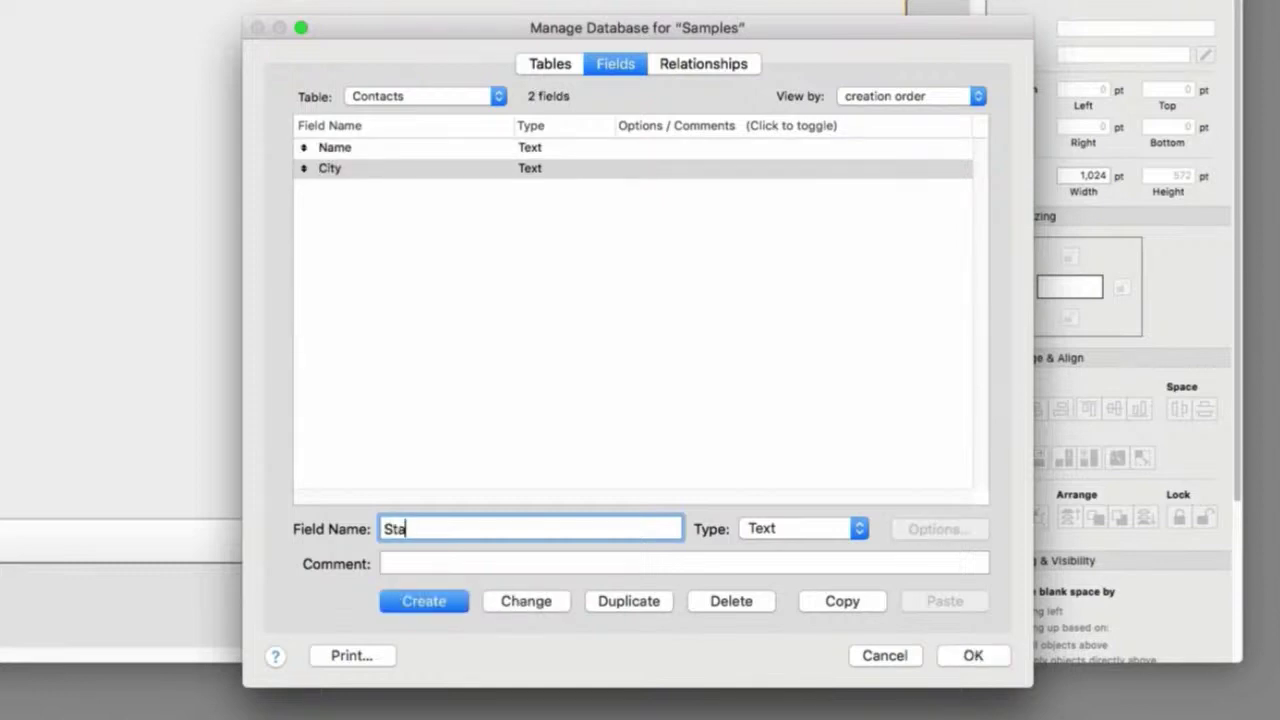
{"action": "type", "text": "te"}
{"action": "key", "text": "Return"}
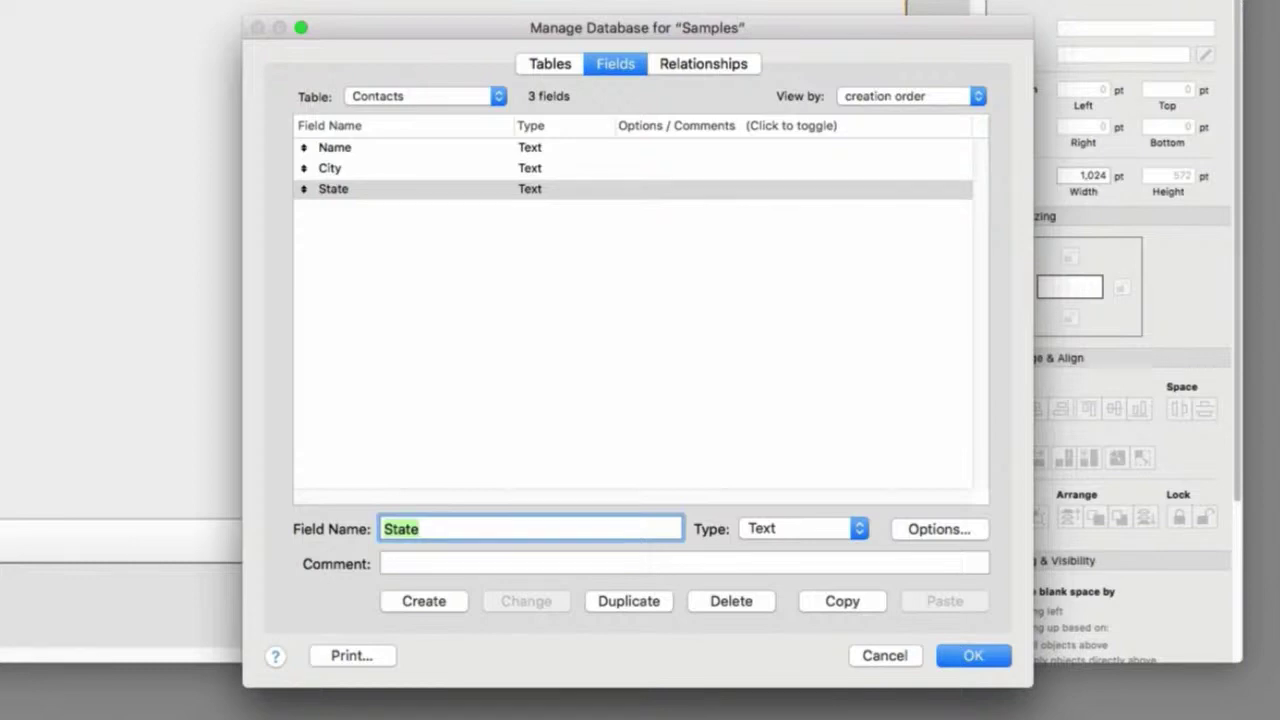
{"action": "type", "text": "id"}
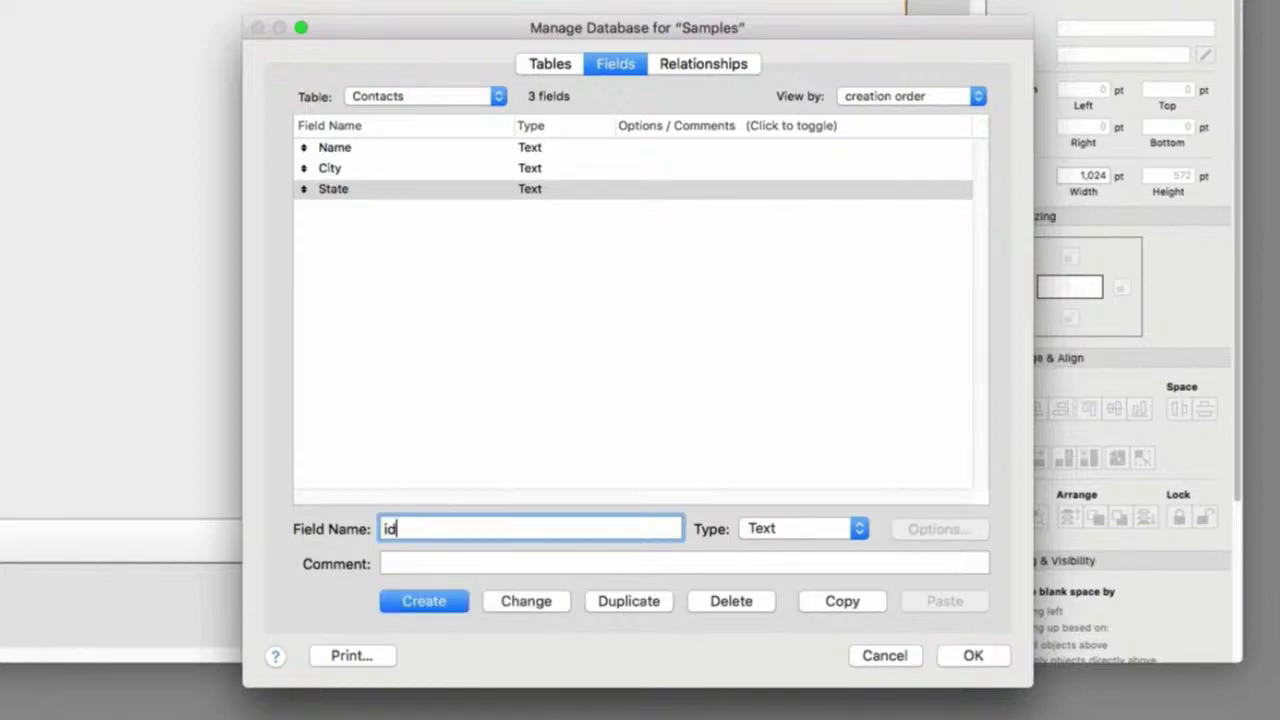
{"action": "type", "text": "_contacts"}
{"action": "key", "text": "Return"}
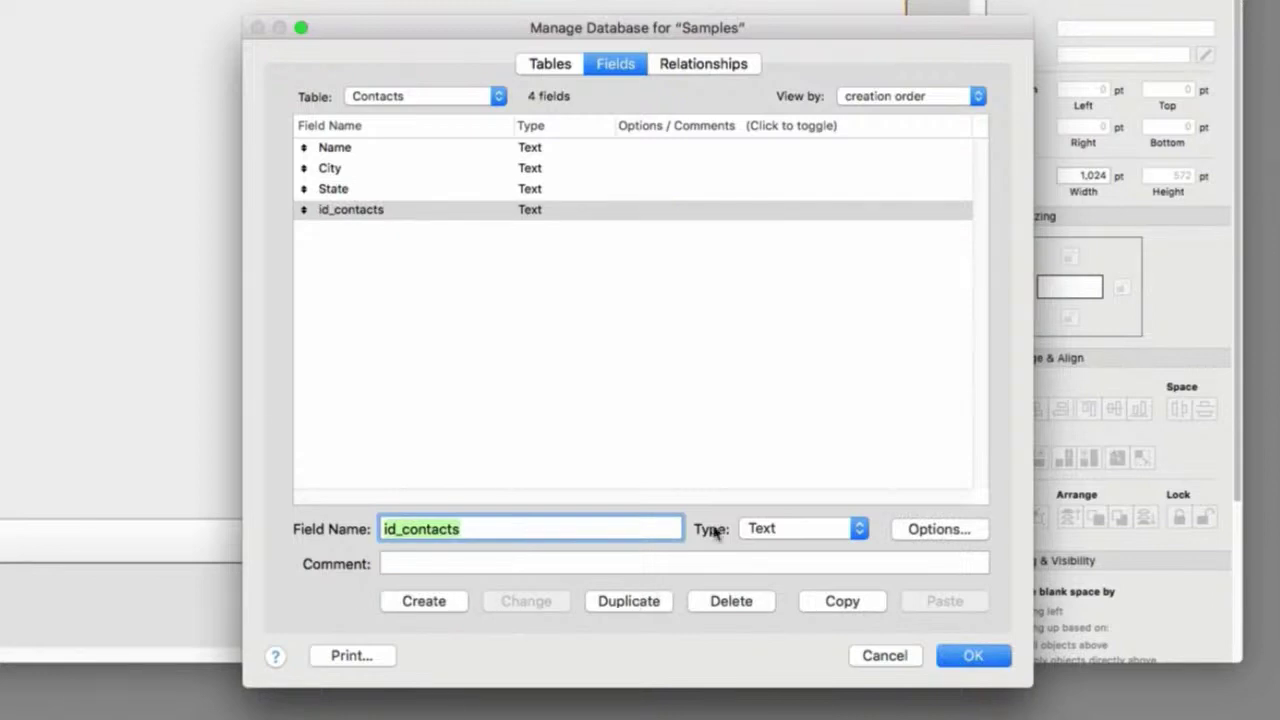
Set id_contacts to auto-enter a serial number, next value CON1000, increment 1
{"action": "left_click", "coordinate": [918, 530]}
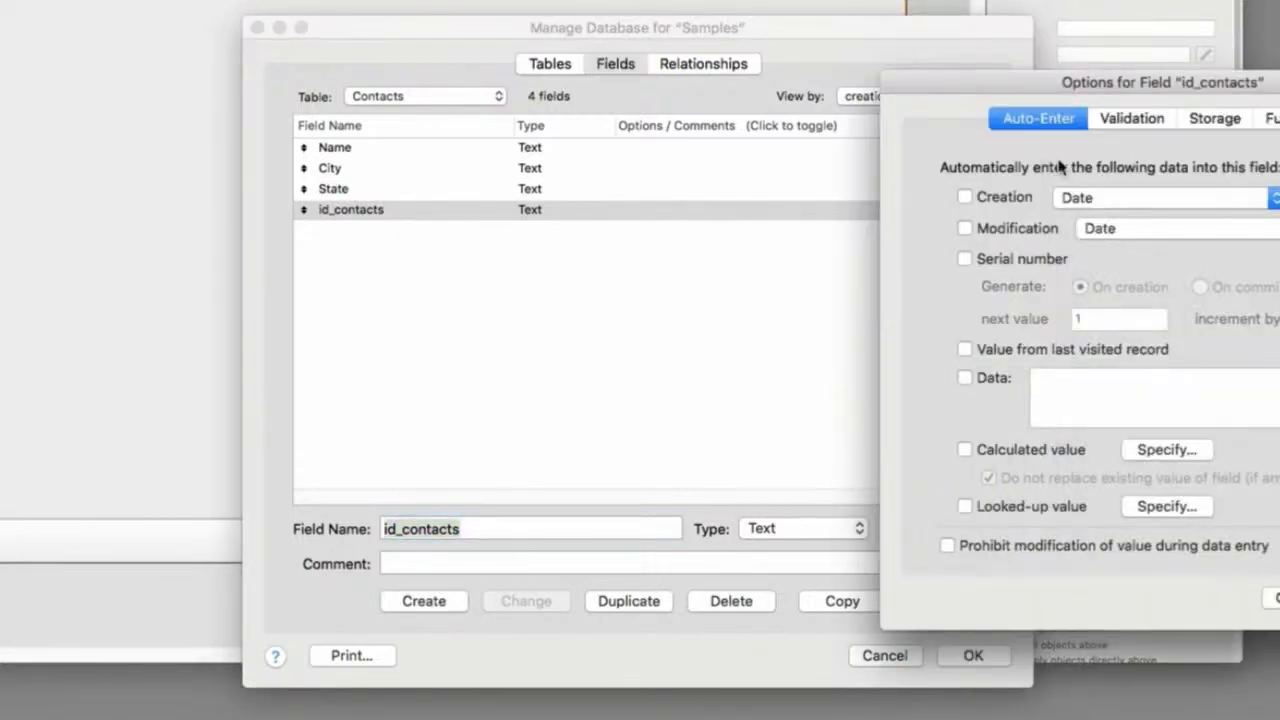
{"action": "left_click_drag", "start_coordinate": [1110, 85], "coordinate": [710, 90]}
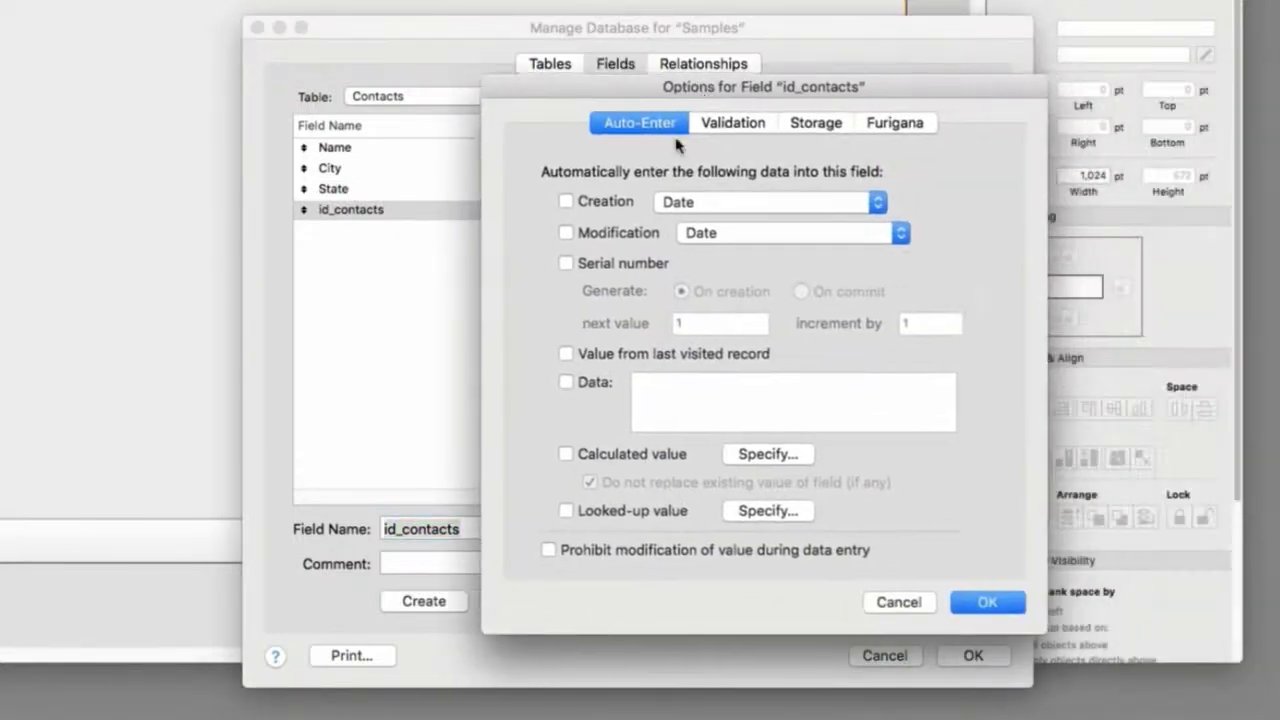
{"action": "left_click", "coordinate": [565, 263]}
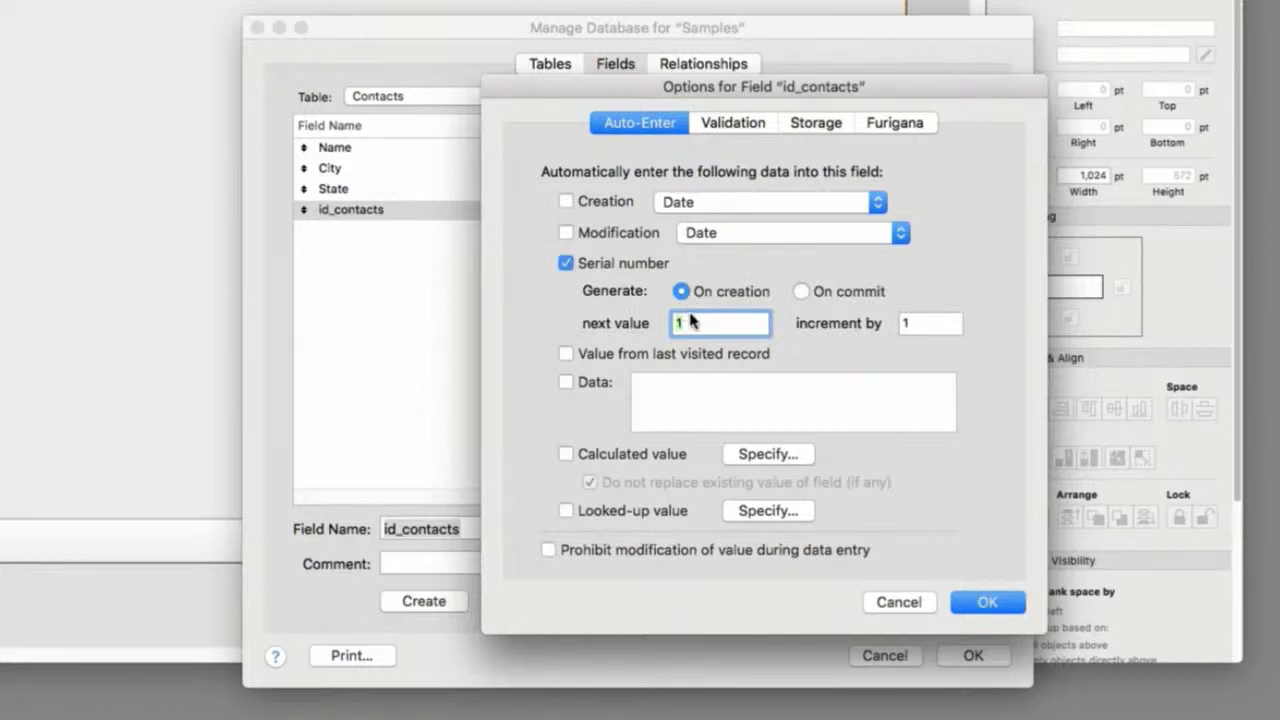
{"action": "type", "text": "CON1"}
{"action": "type", "text": "000"}
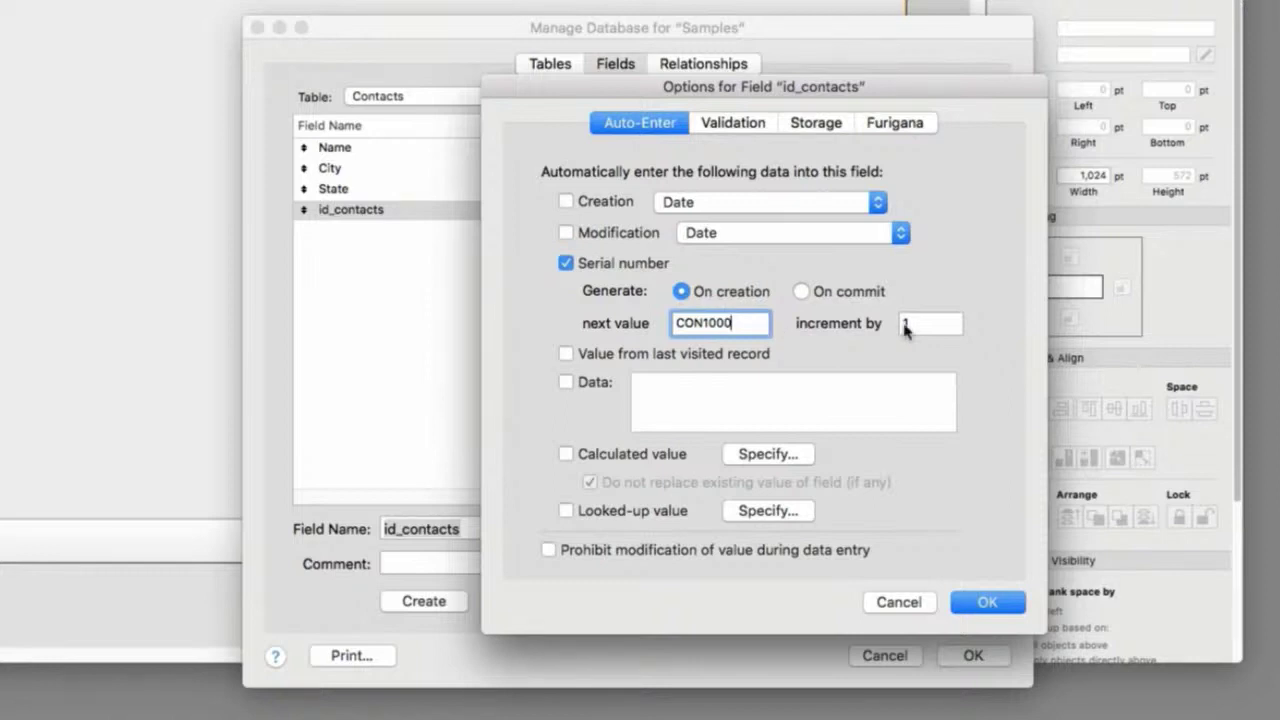
{"action": "left_click", "coordinate": [934, 323]}
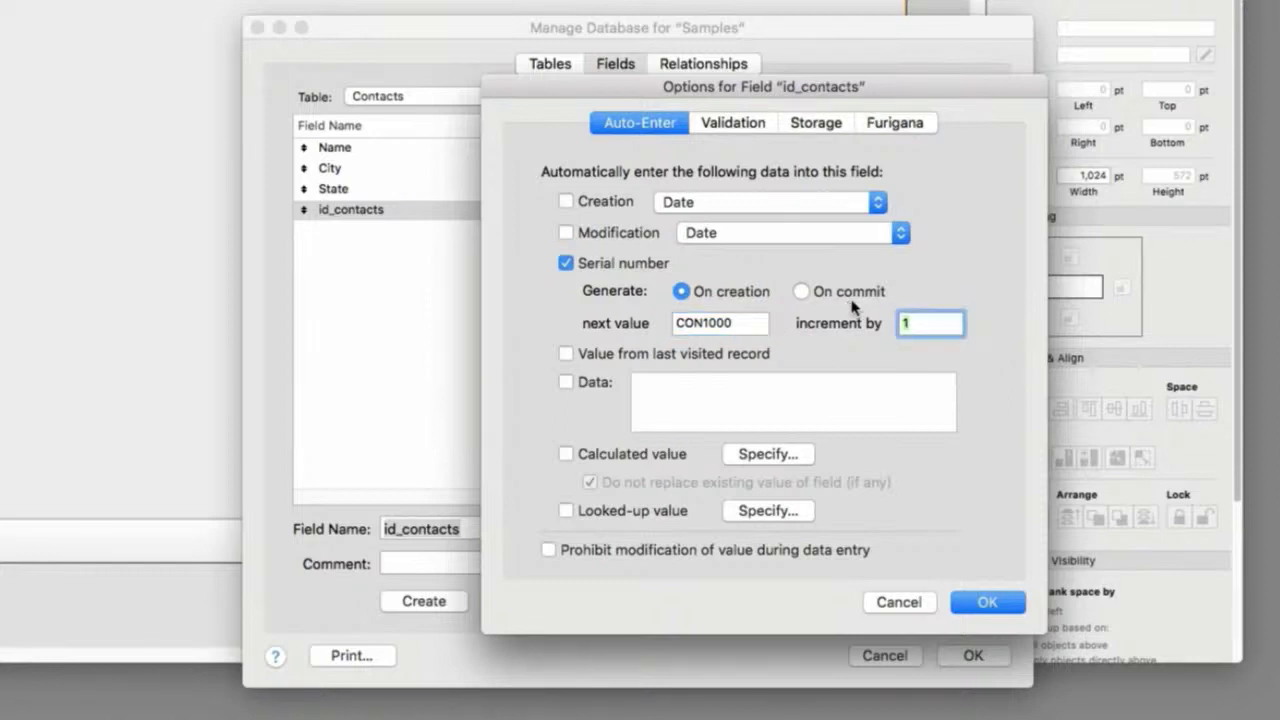
{"action": "type", "text": "2"}
{"action": "key", "text": "BackSpace"}
{"action": "type", "text": "1"}
{"action": "left_click", "coordinate": [1008, 601]}
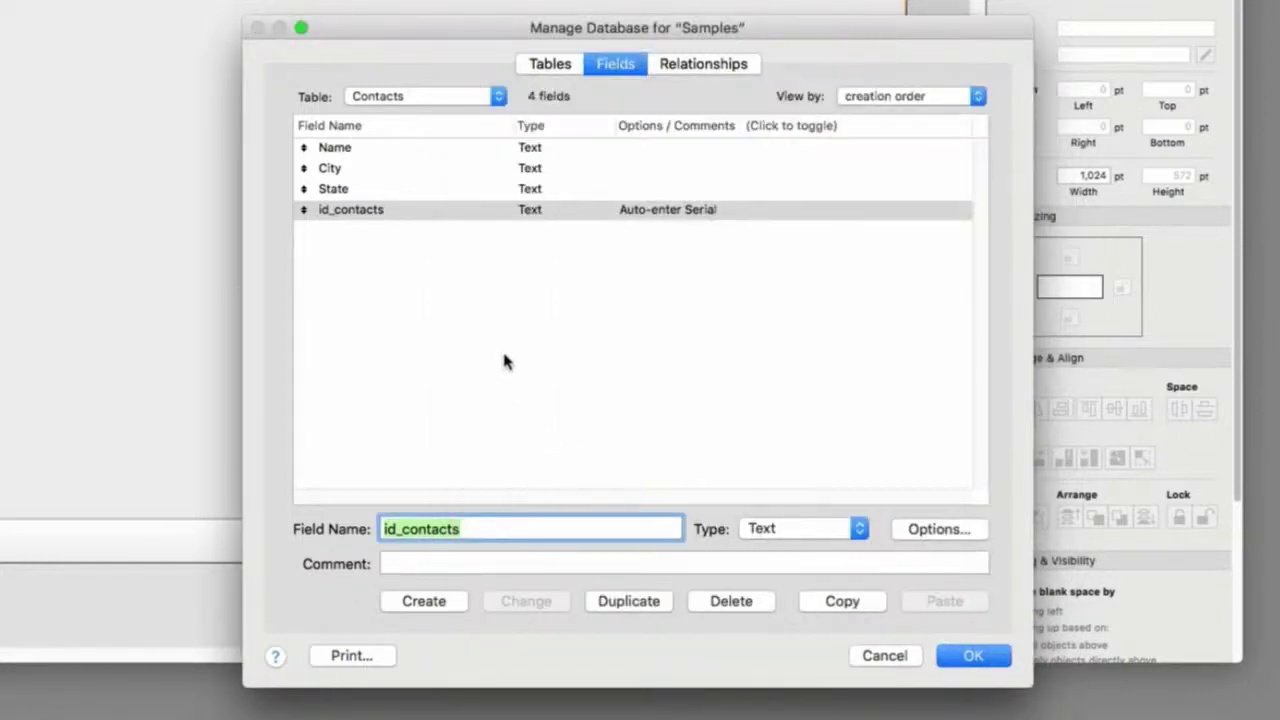
Switch to the Invoices table and create an Invoice Date field of type Date
{"action": "left_click", "coordinate": [490, 96]}
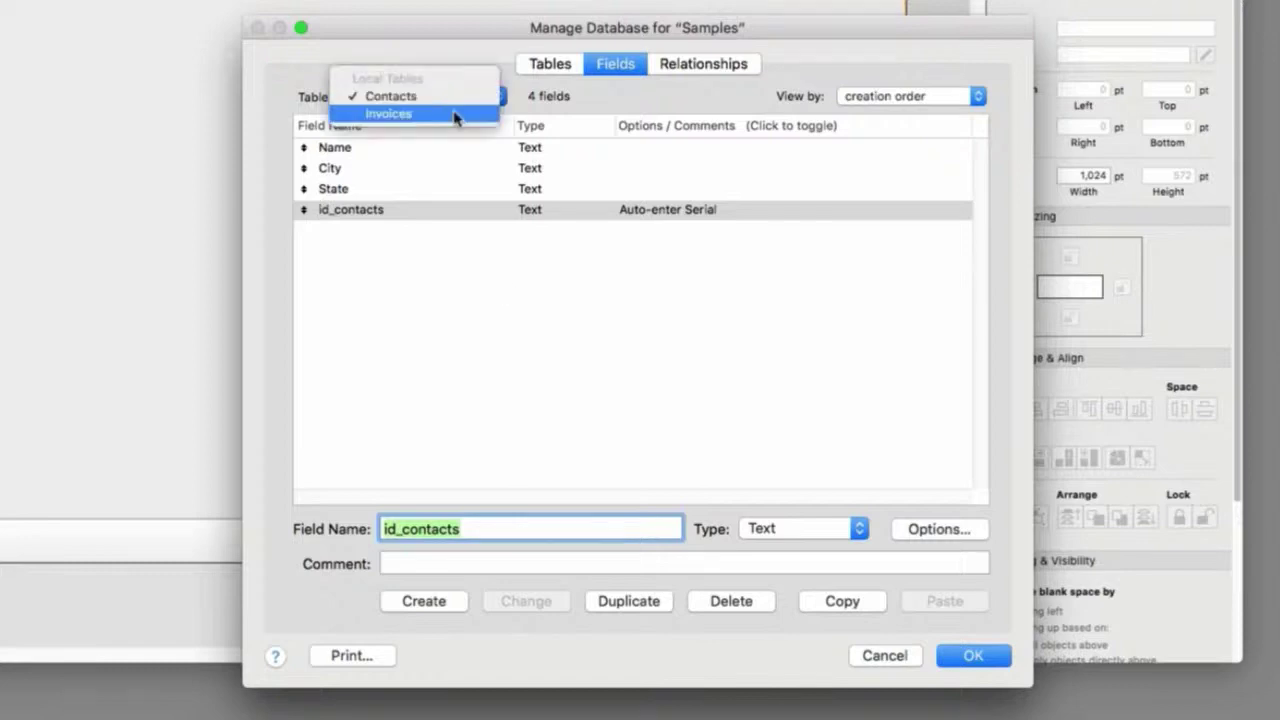
{"action": "left_click", "coordinate": [460, 114]}
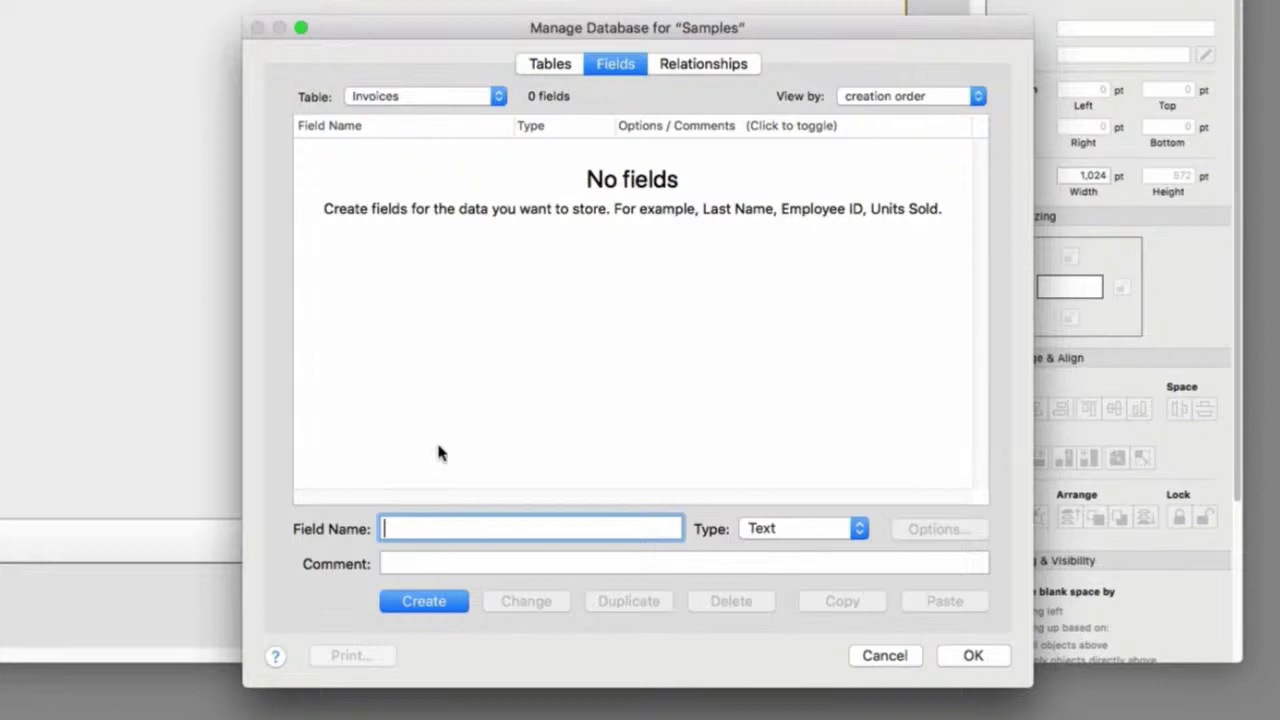
{"action": "type", "text": "Invoice Date"}
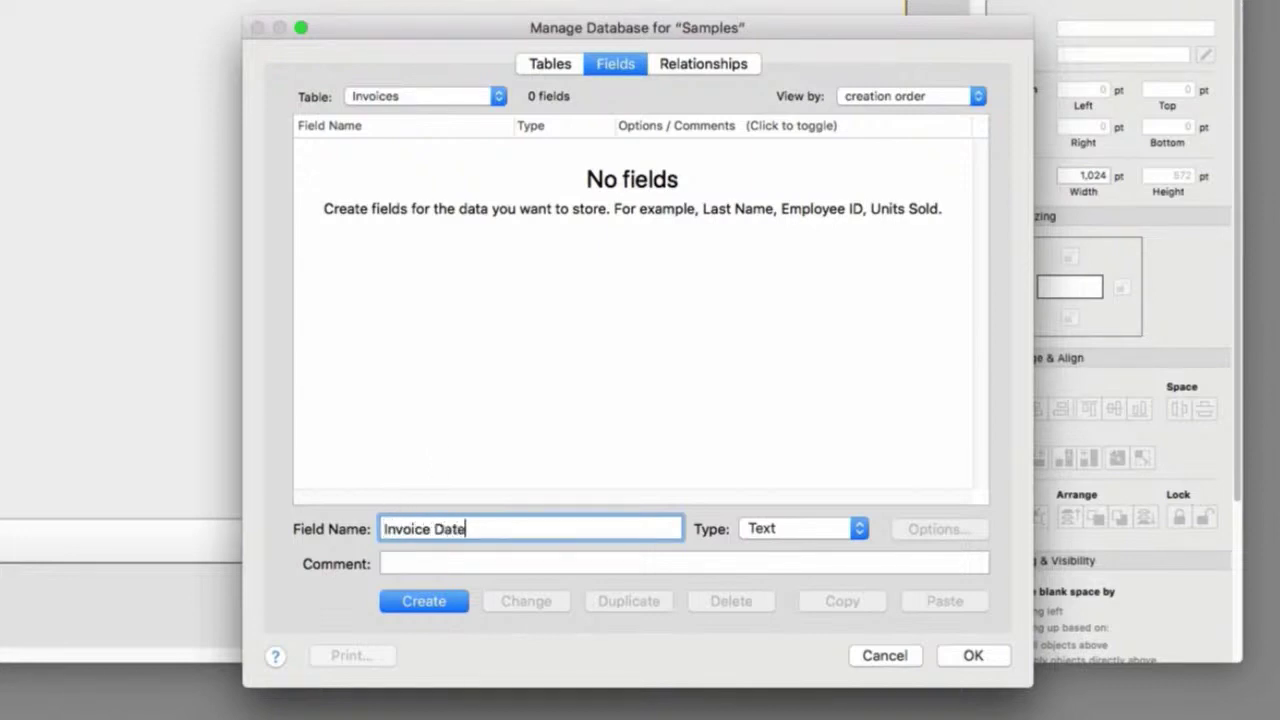
{"action": "left_click", "coordinate": [752, 530]}
{"action": "left_click", "coordinate": [792, 567]}
{"action": "left_click_drag", "start_coordinate": [488, 527], "coordinate": [464, 505]}
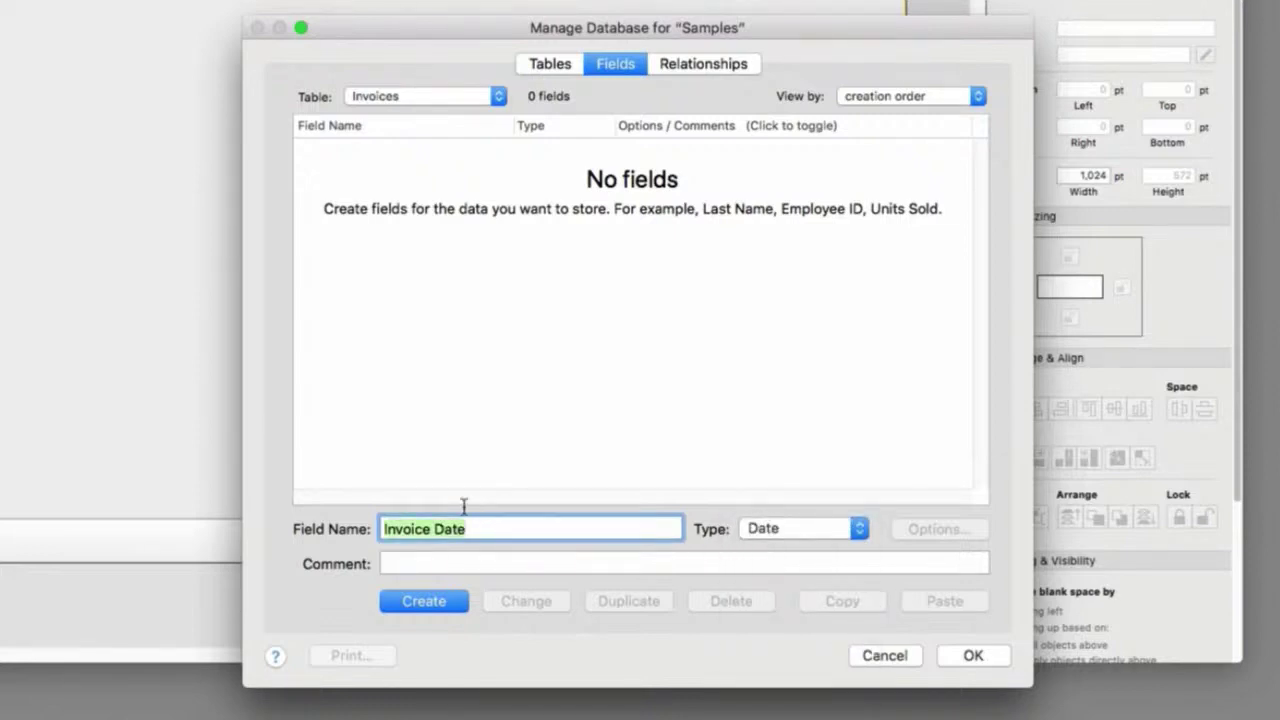
{"action": "left_click", "coordinate": [430, 603]}
Create a Number field named Amount in the Invoices table
{"action": "type", "text": "A"}
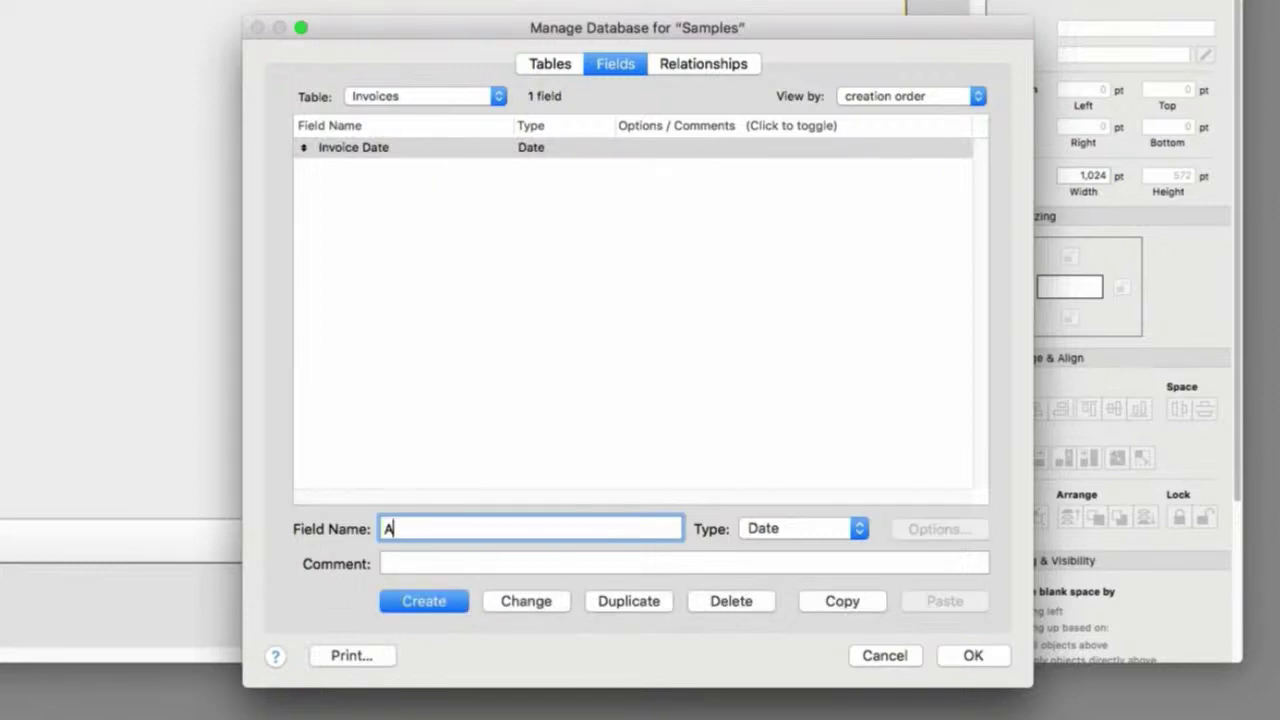
{"action": "type", "text": "mount"}
{"action": "left_click", "coordinate": [800, 527]}
{"action": "left_click", "coordinate": [790, 506]}
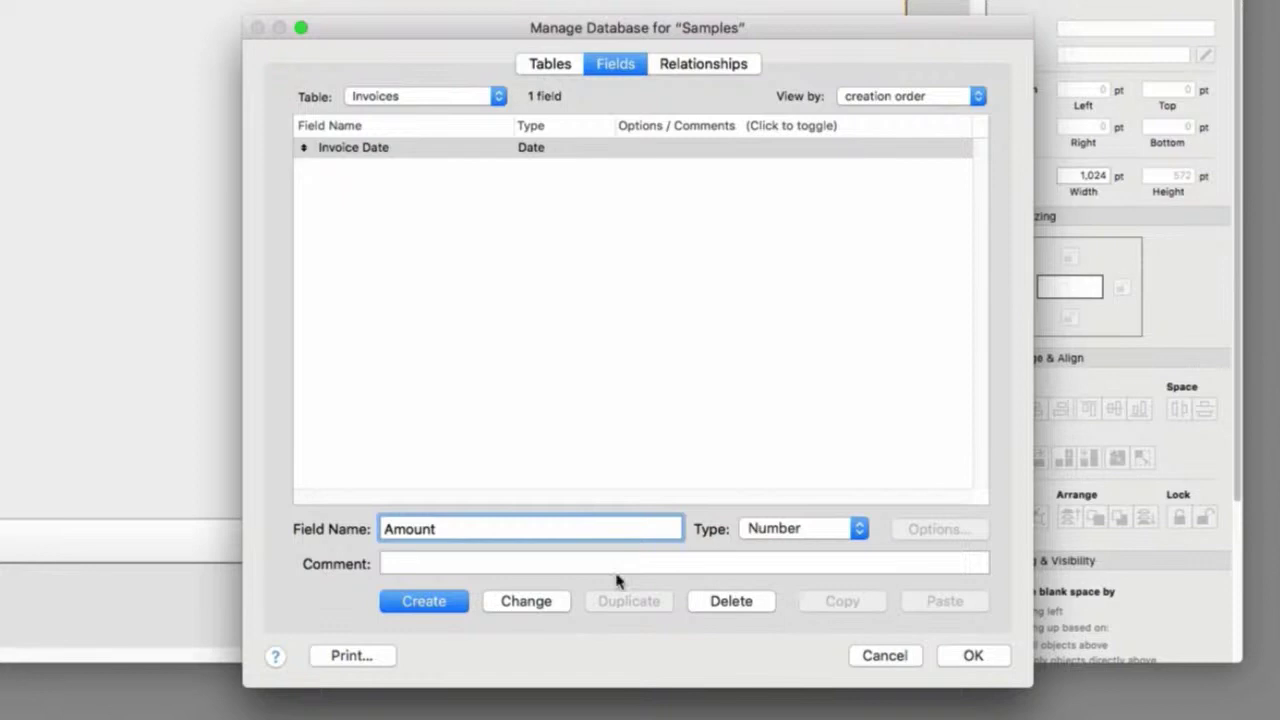
{"action": "left_click", "coordinate": [423, 604]}
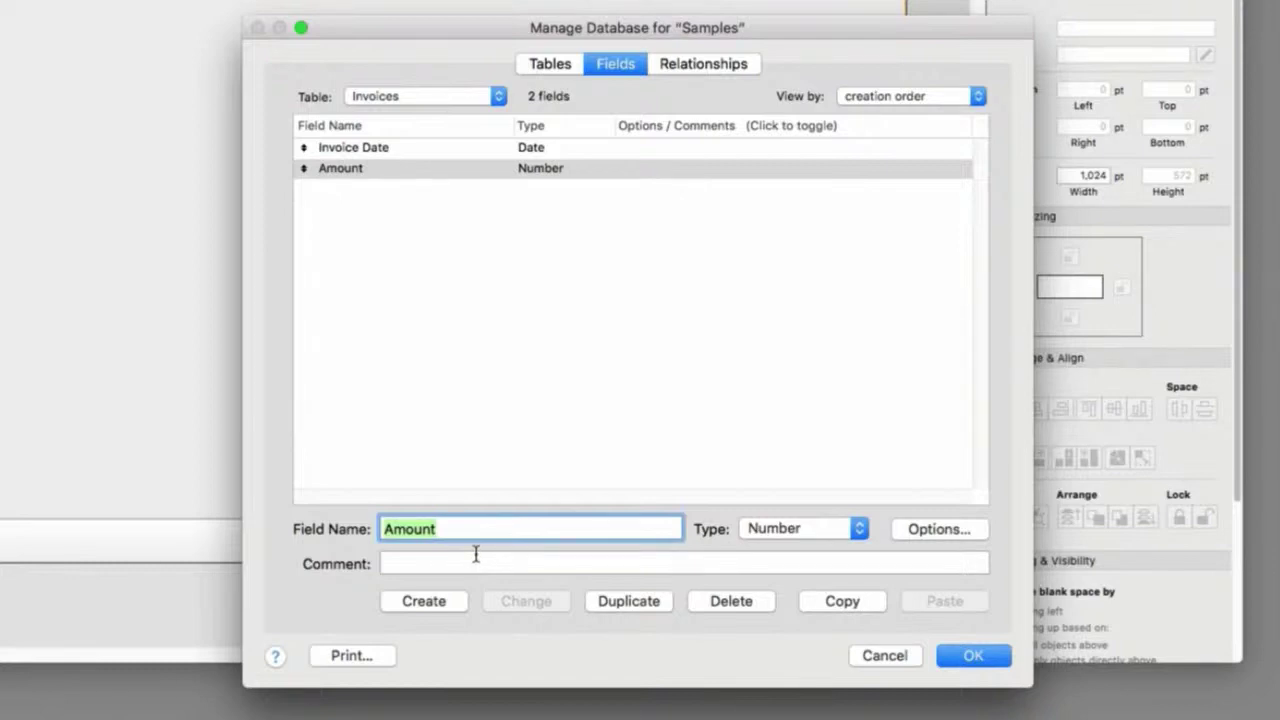
Create a Text field named id_Invoice in the Invoices table
{"action": "key", "text": "BackSpace"}
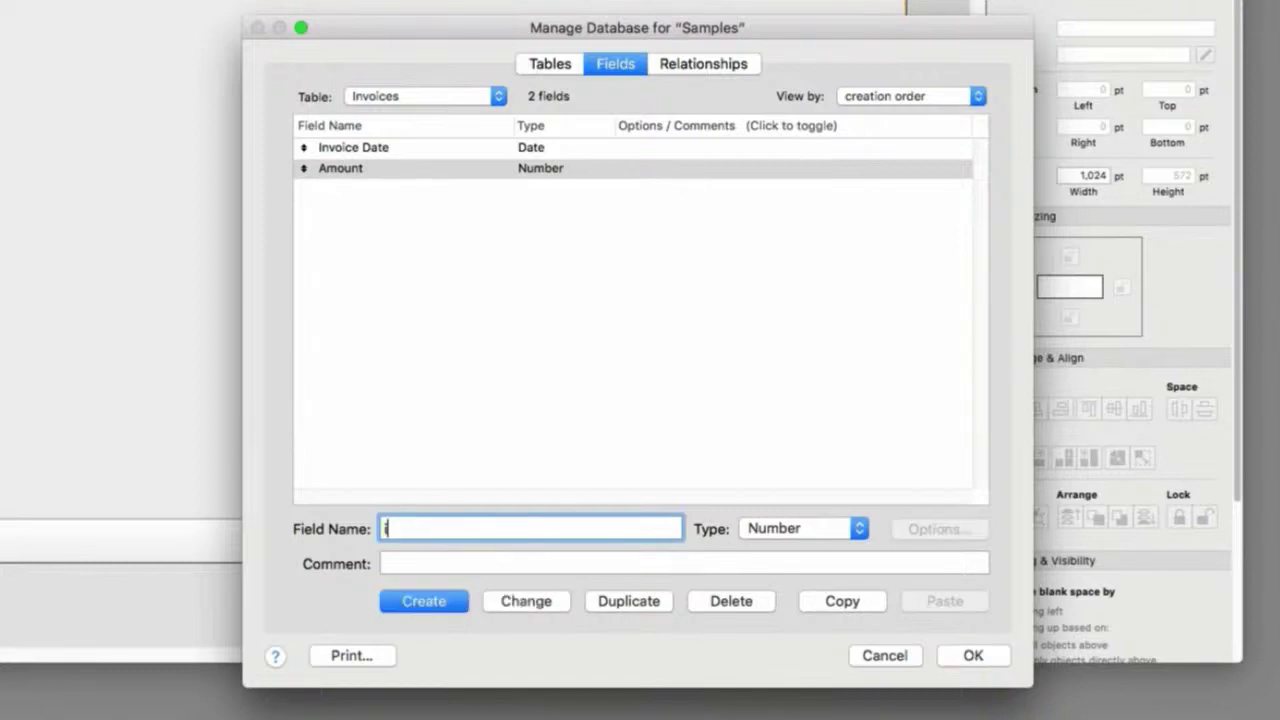
{"action": "type", "text": "id_Invoice"}
{"action": "left_click", "coordinate": [777, 529]}
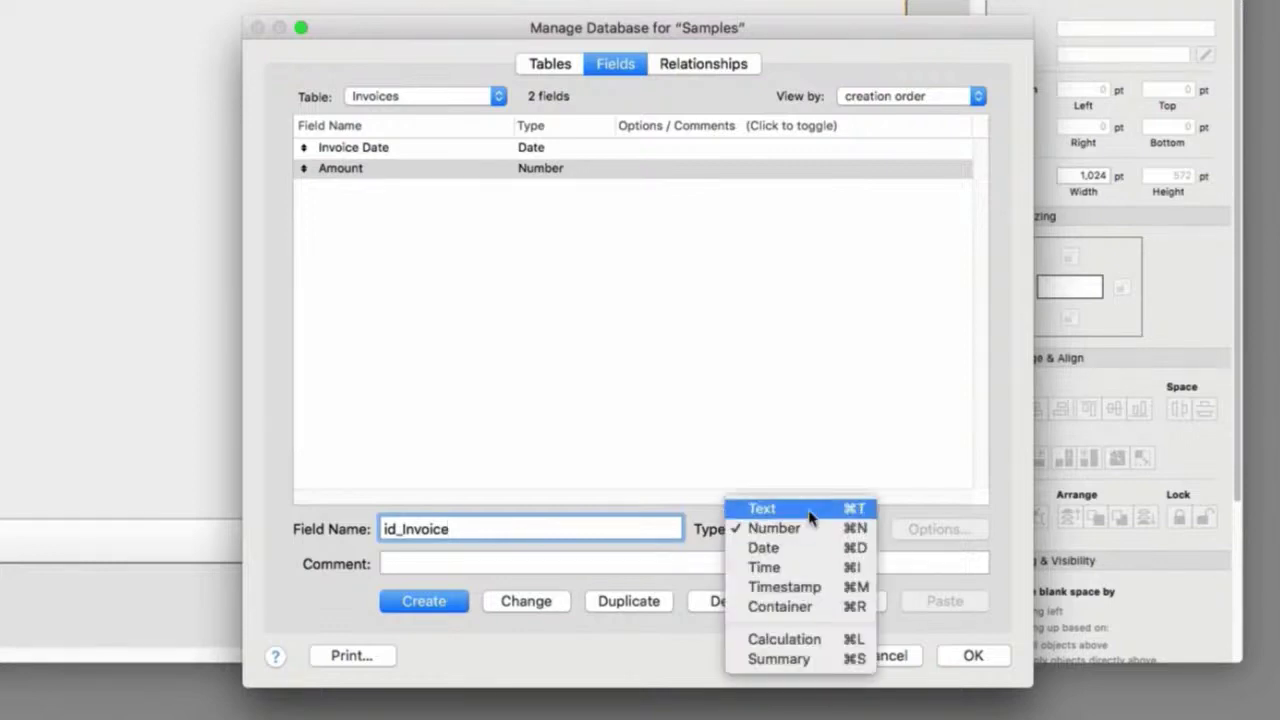
{"action": "left_click", "coordinate": [810, 510]}
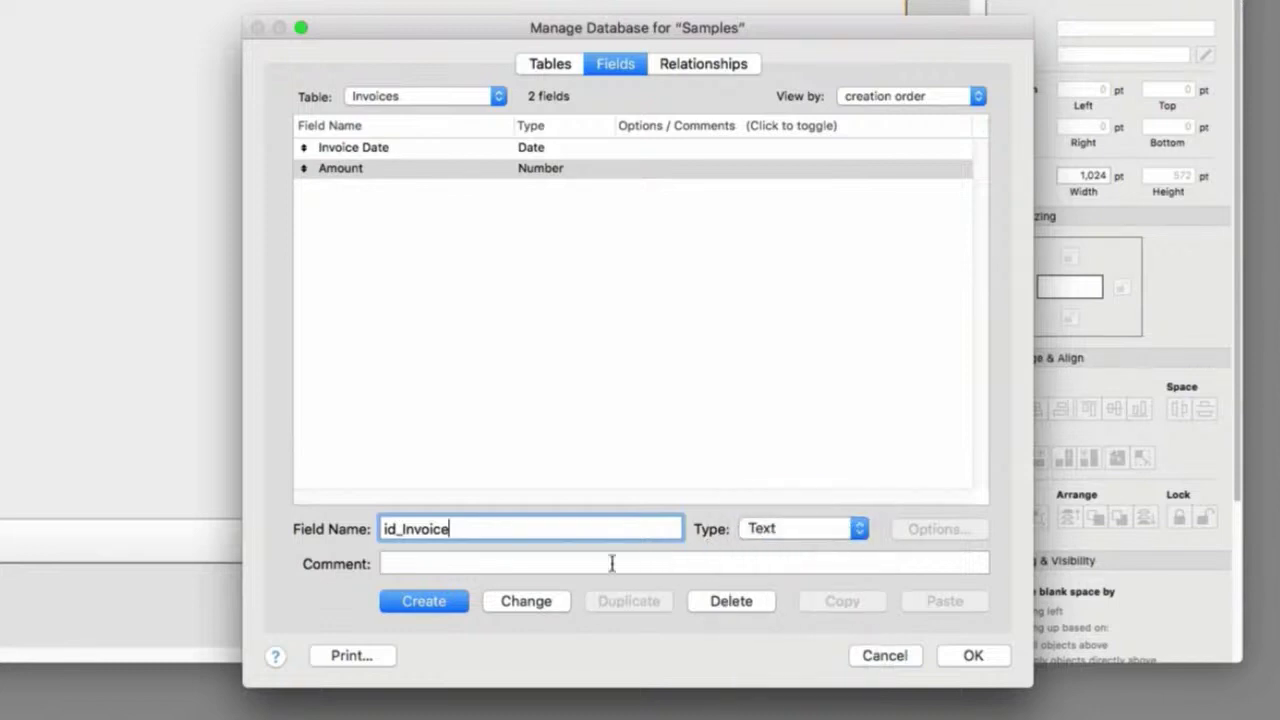
{"action": "left_click", "coordinate": [457, 607]}
Set id_Invoice to auto-enter a serial number with next value INV1000
{"action": "left_click", "coordinate": [918, 536]}
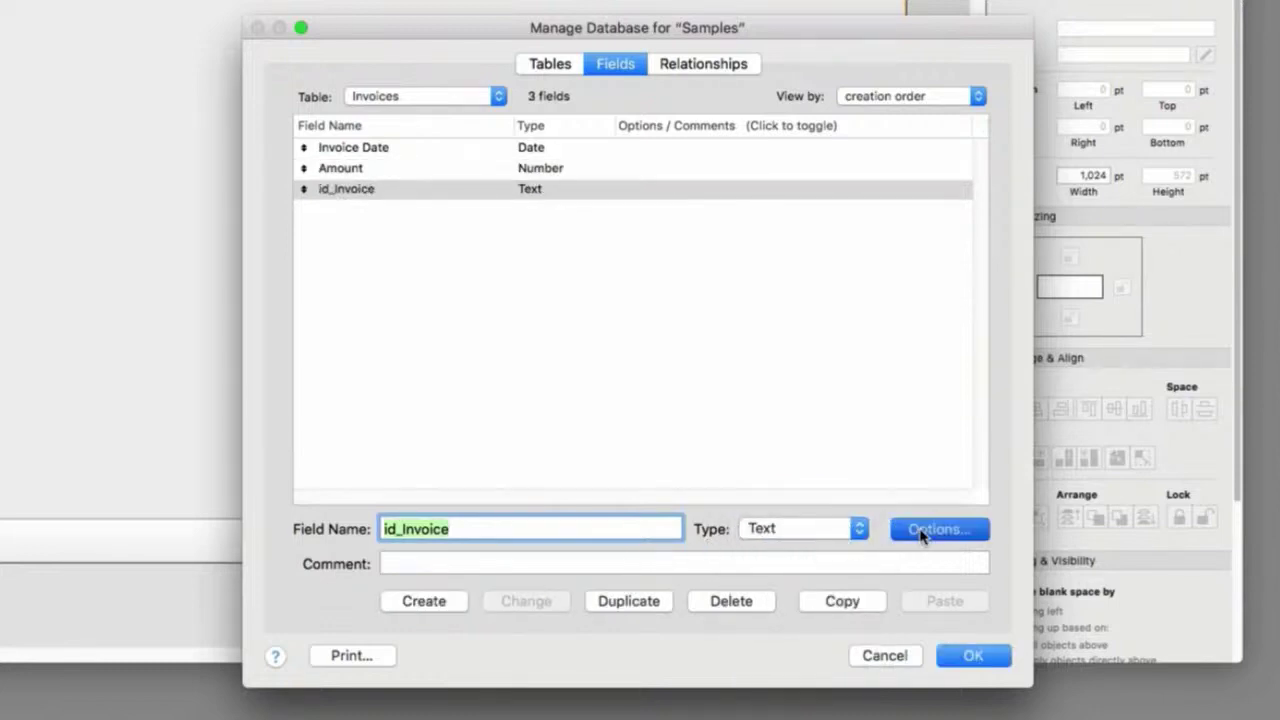
{"action": "left_click", "coordinate": [566, 262]}
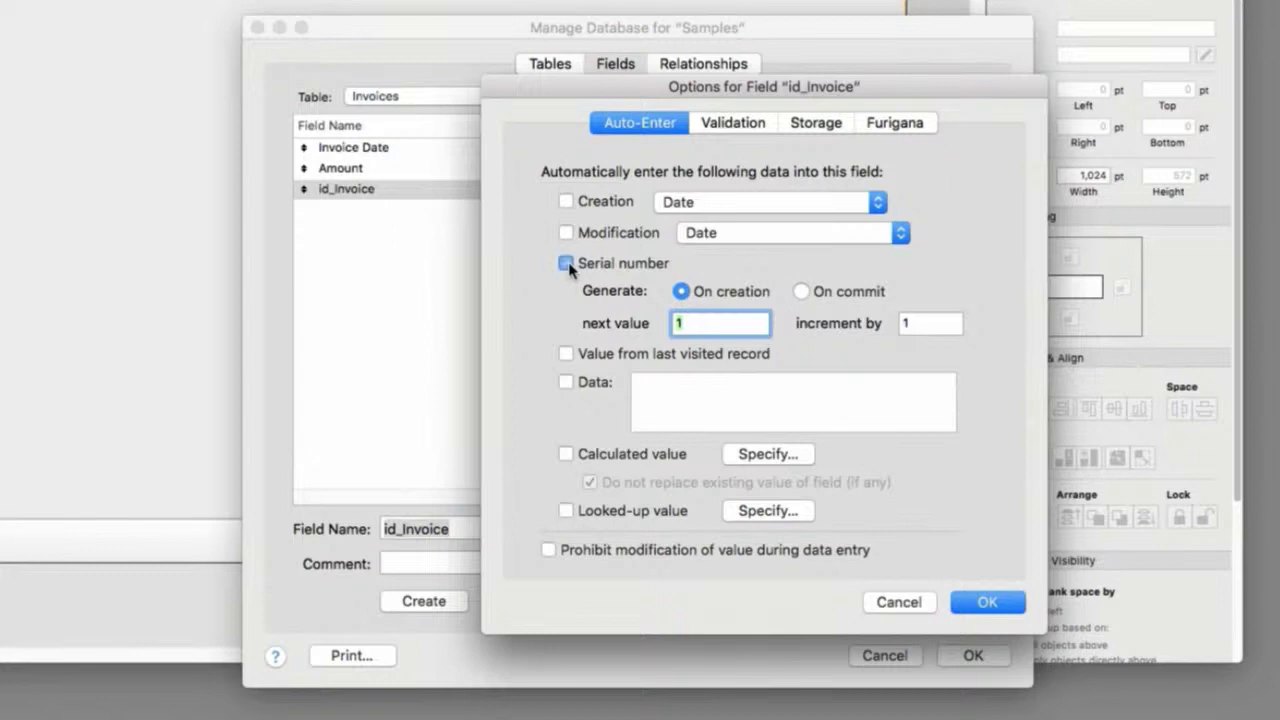
{"action": "type", "text": "INV1000"}
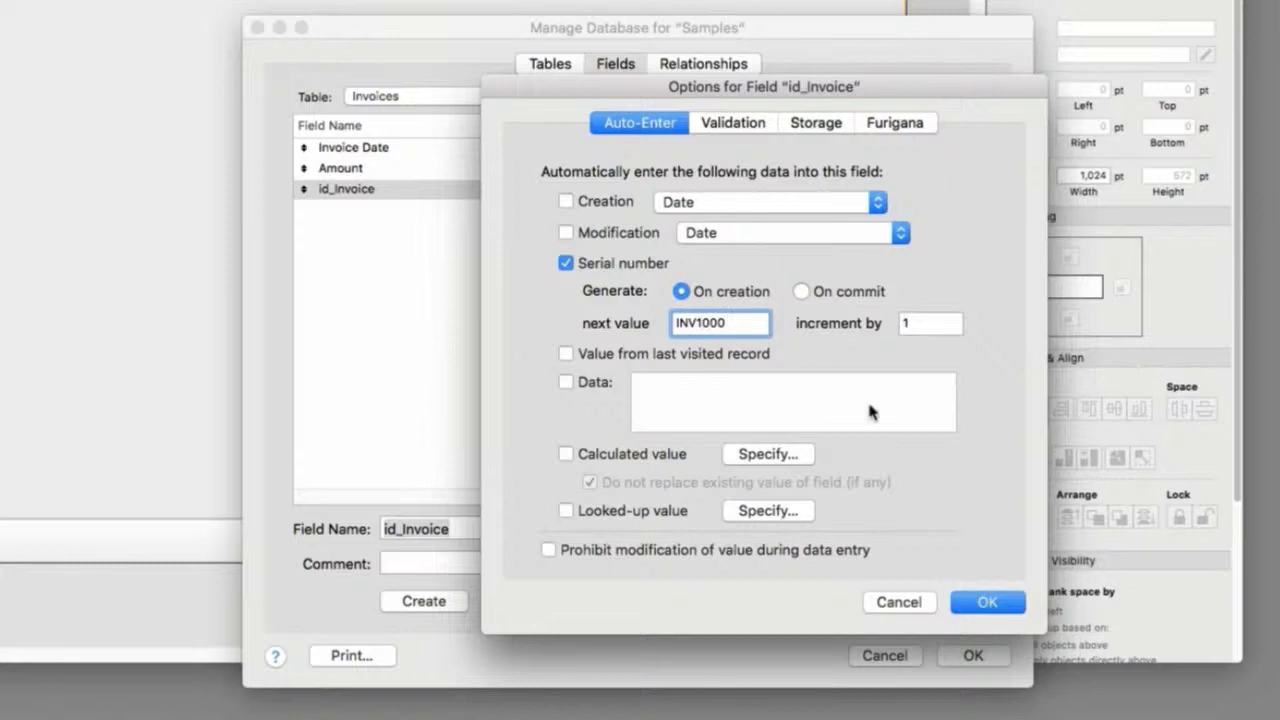
{"action": "left_click", "coordinate": [1005, 602]}
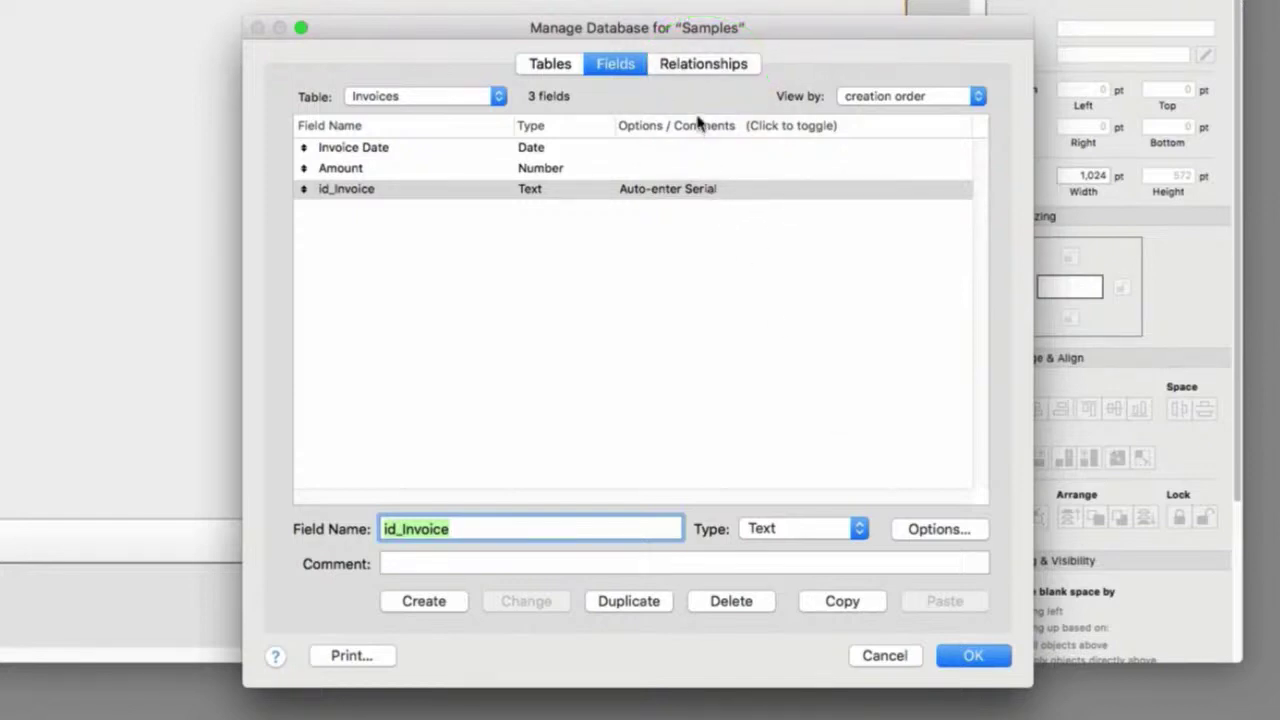
In the relationships graph, open the Specify Table dialog for the Contacts occurrence
{"action": "left_click", "coordinate": [699, 68]}
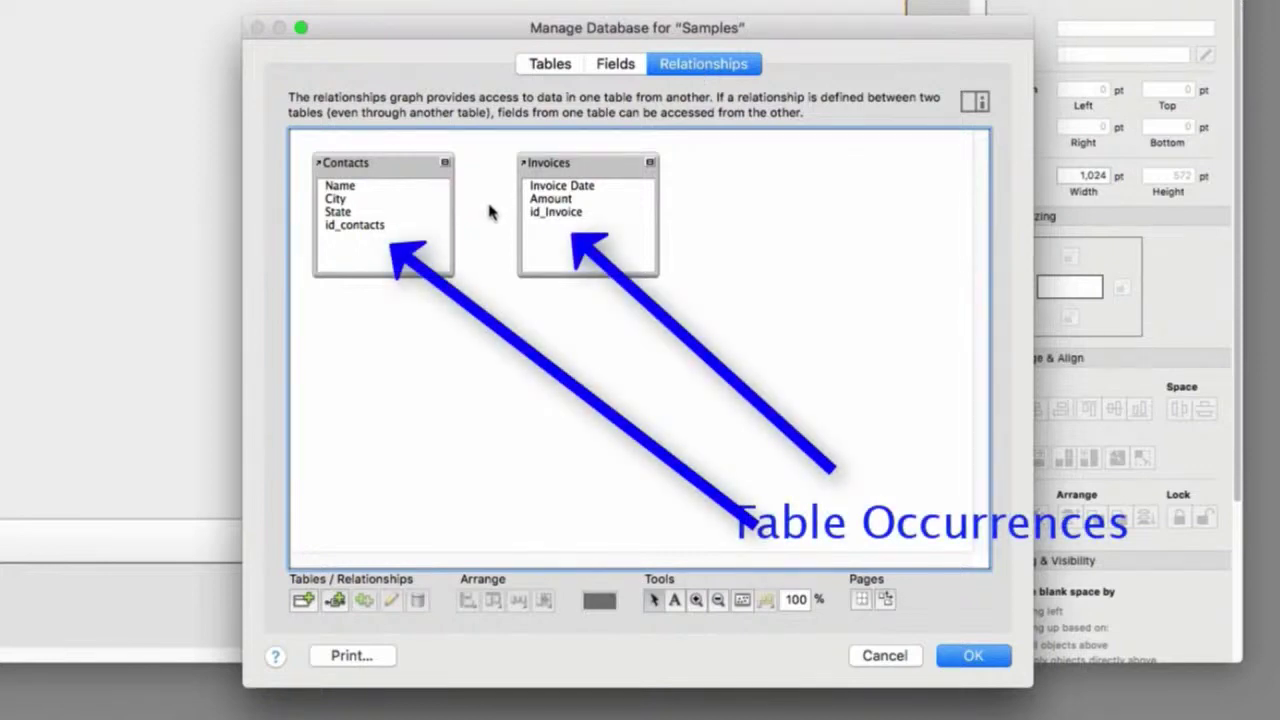
{"action": "left_click", "coordinate": [371, 165]}
{"action": "double_click", "coordinate": [373, 172]}
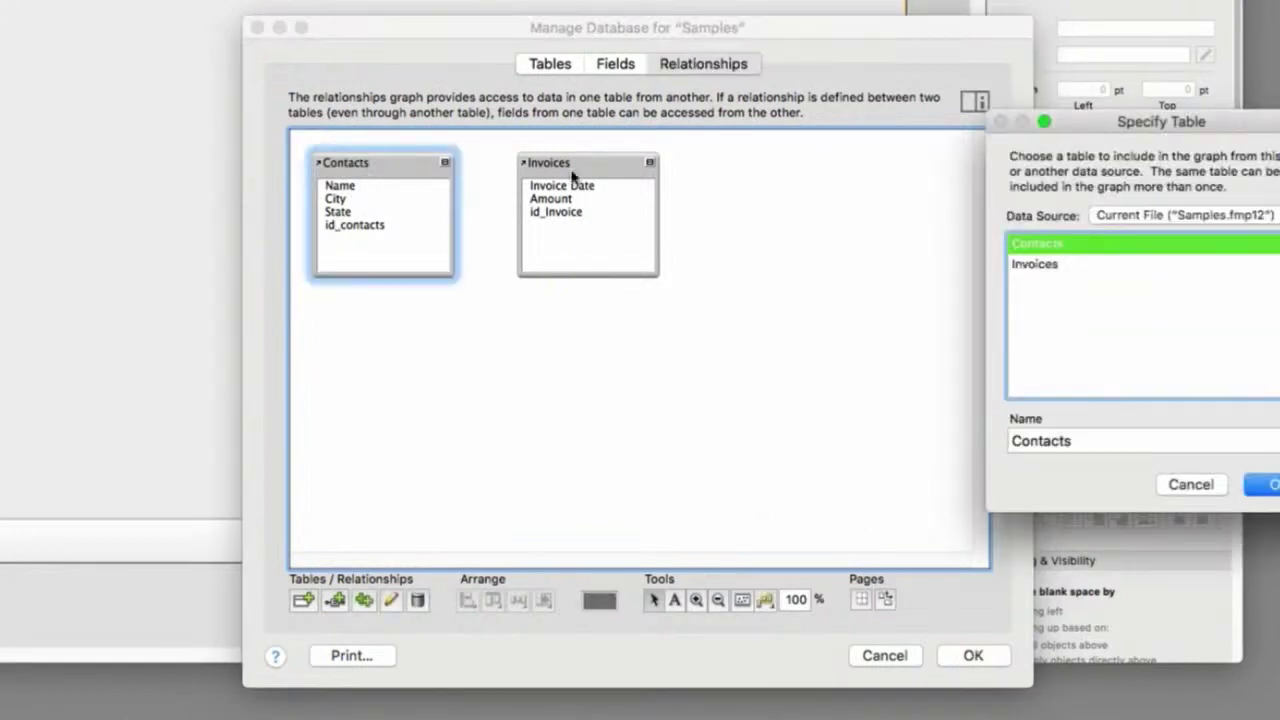
{"action": "left_click_drag", "start_coordinate": [1201, 124], "coordinate": [950, 178]}
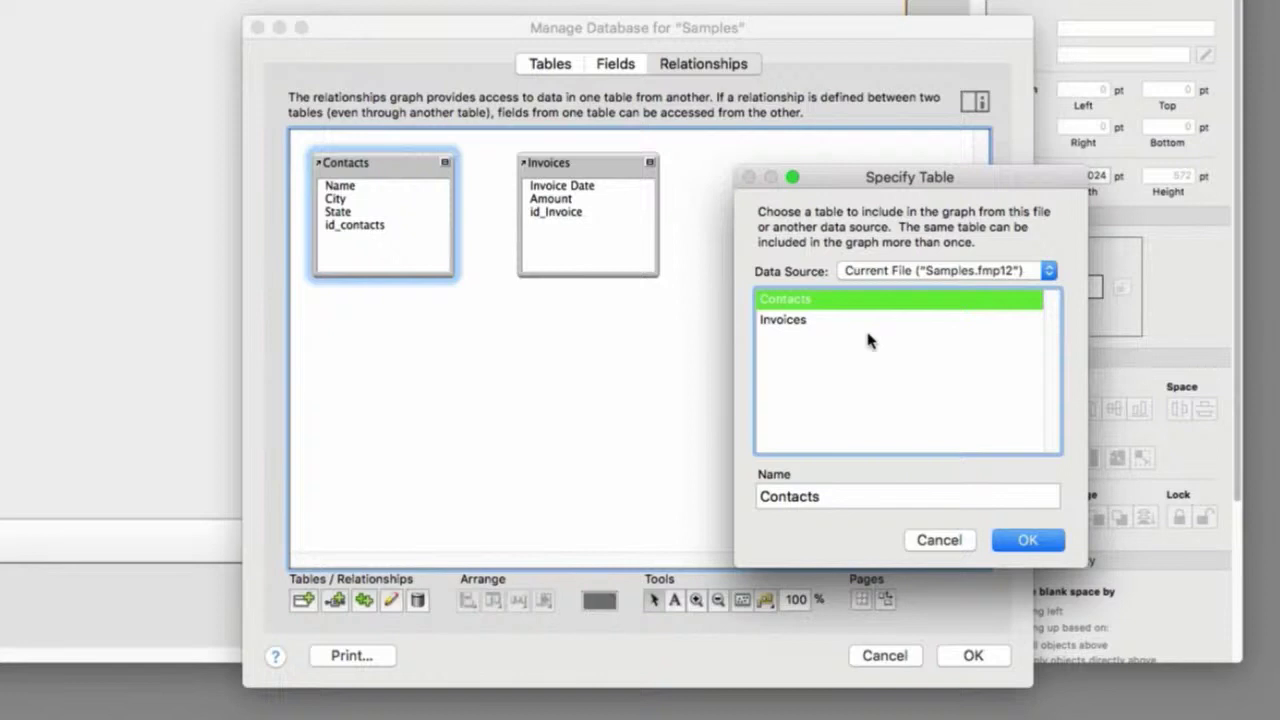
Rename the Contacts table occurrence to Red Dog
{"action": "double_click", "coordinate": [840, 503]}
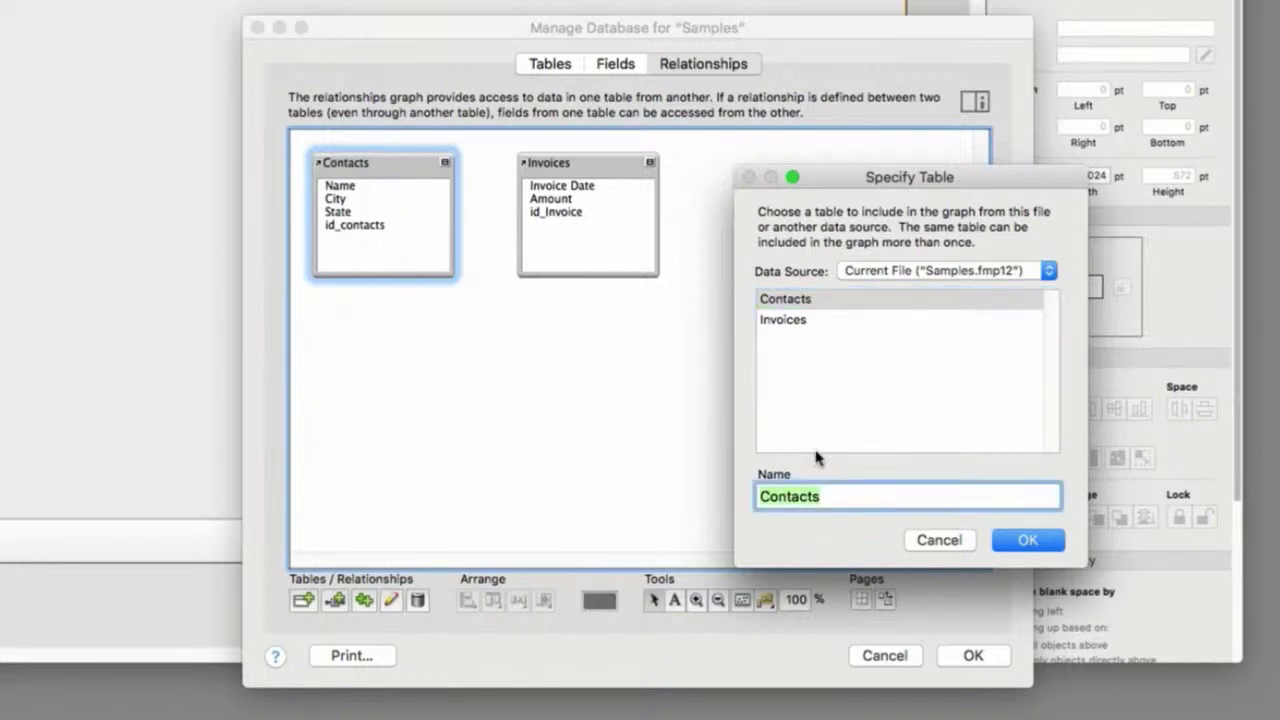
{"action": "type", "text": "Red D"}
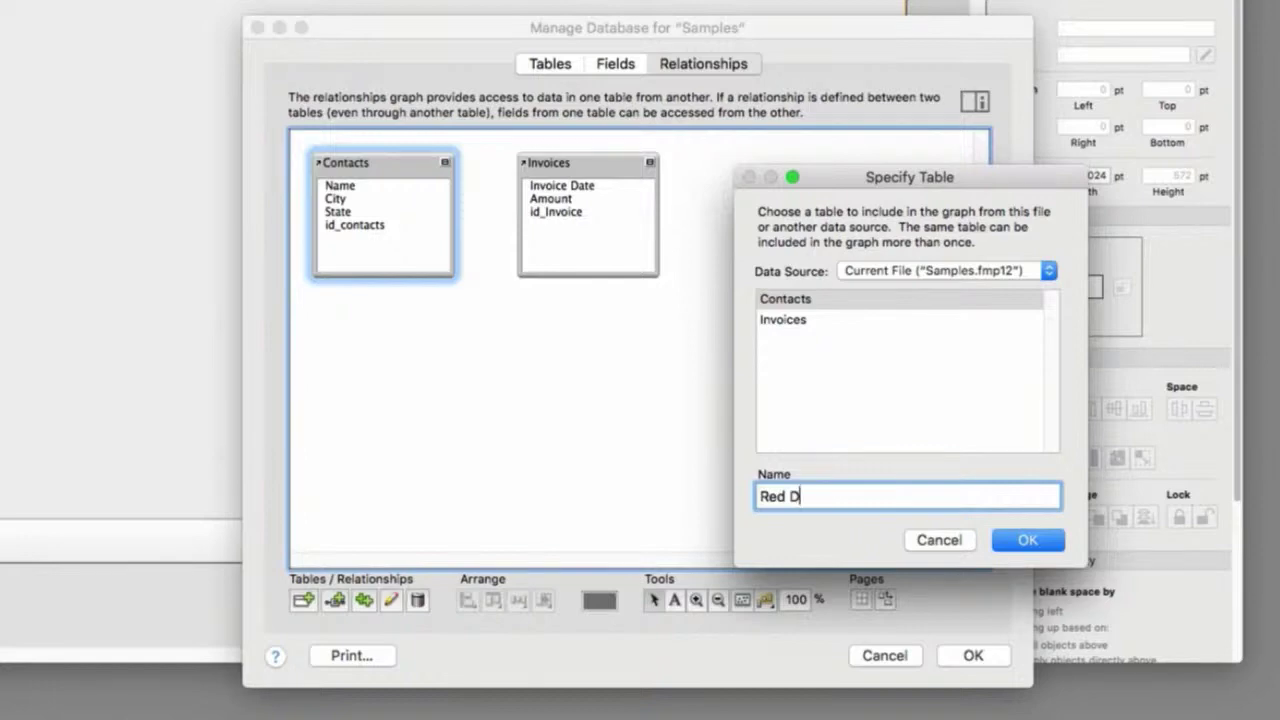
{"action": "type", "text": "og"}
{"action": "left_click", "coordinate": [1028, 541]}
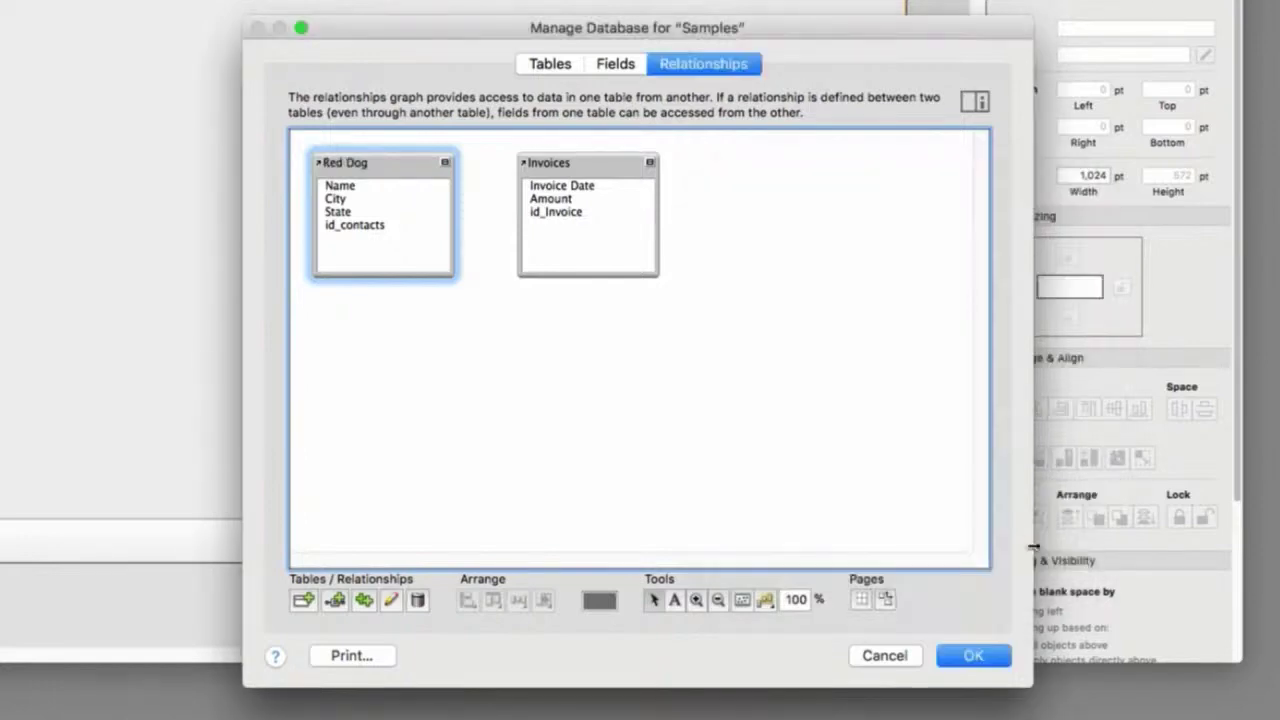
Rename the Invoices table occurrence to Money Bags
{"action": "double_click", "coordinate": [606, 162]}
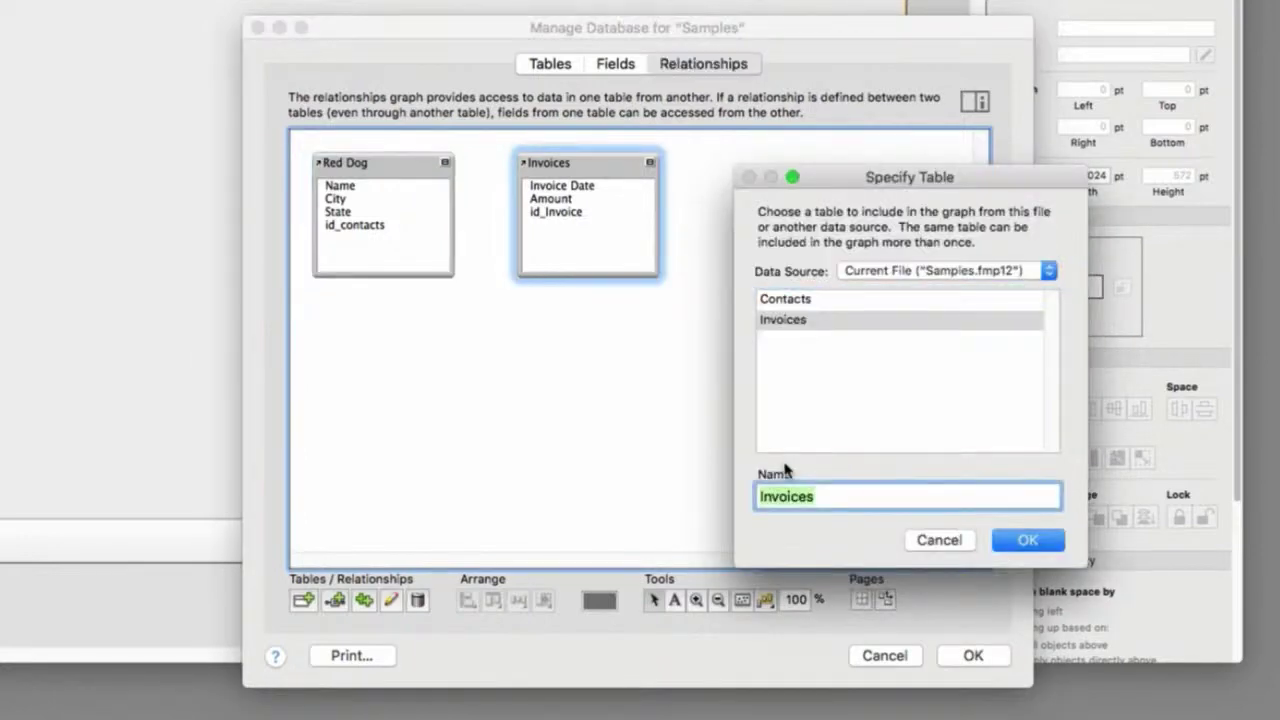
{"action": "type", "text": "Money B"}
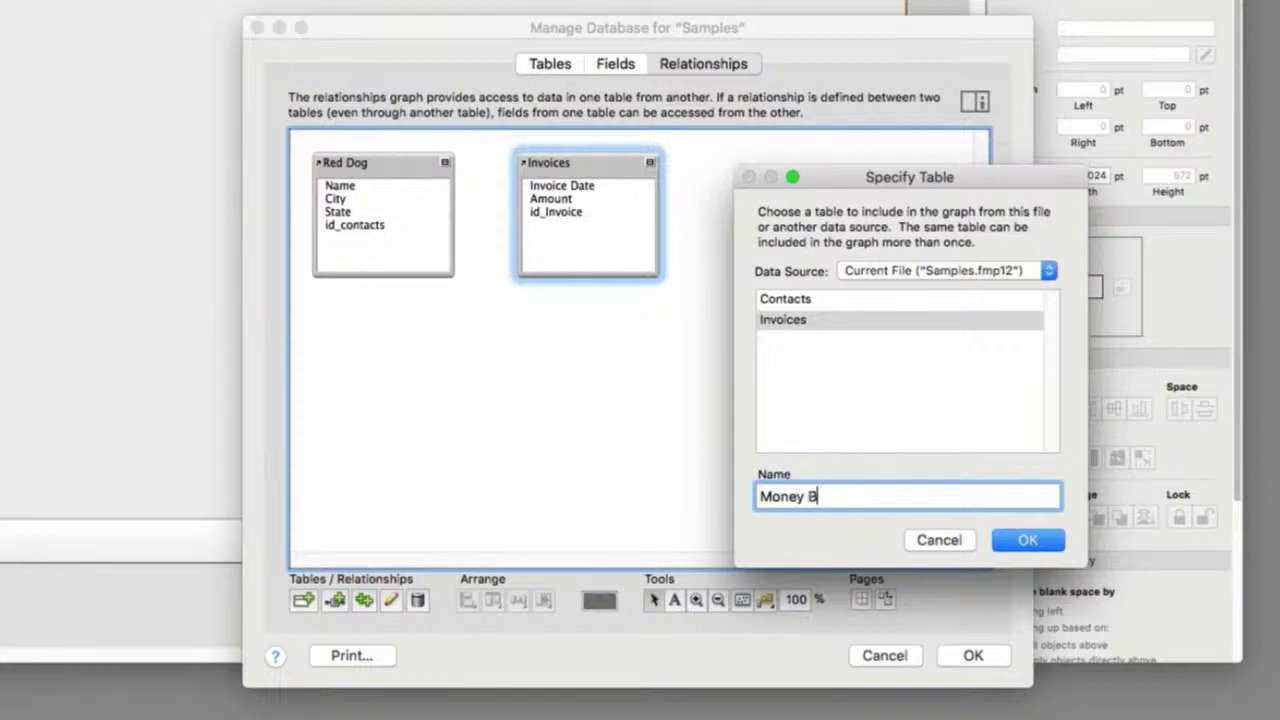
{"action": "type", "text": "ags"}
{"action": "left_click", "coordinate": [1018, 542]}
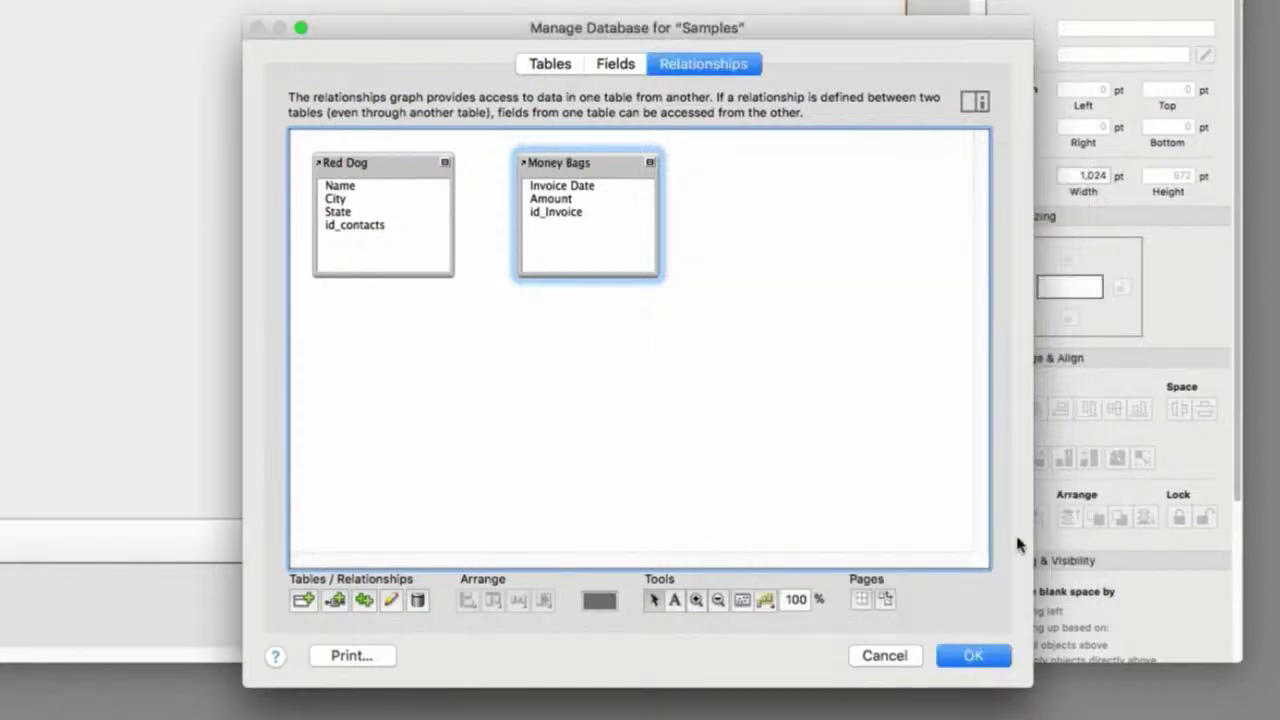
Drag the Money Bags occurrence a few pixels lower in the relationships graph
{"action": "left_click_drag", "start_coordinate": [589, 167], "coordinate": [585, 176]}
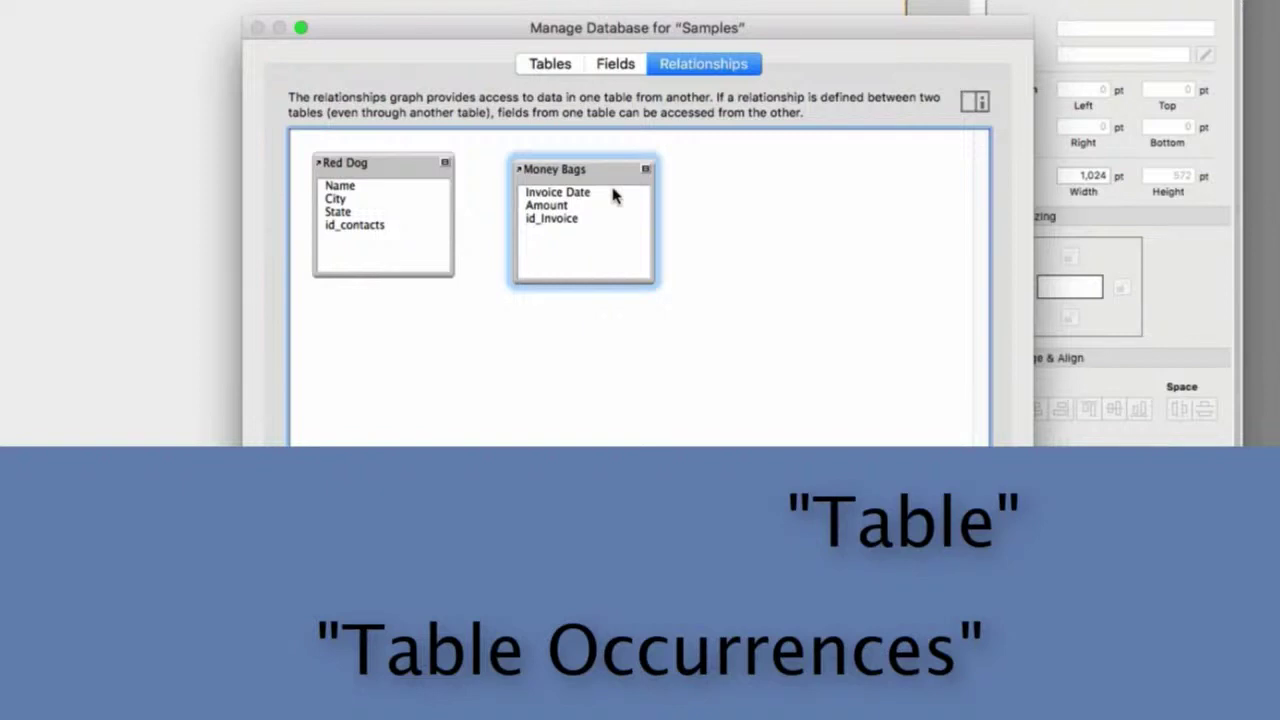
Check the occurrences listed in the Tables tab, then return to the relationships graph
{"action": "left_click", "coordinate": [562, 65]}
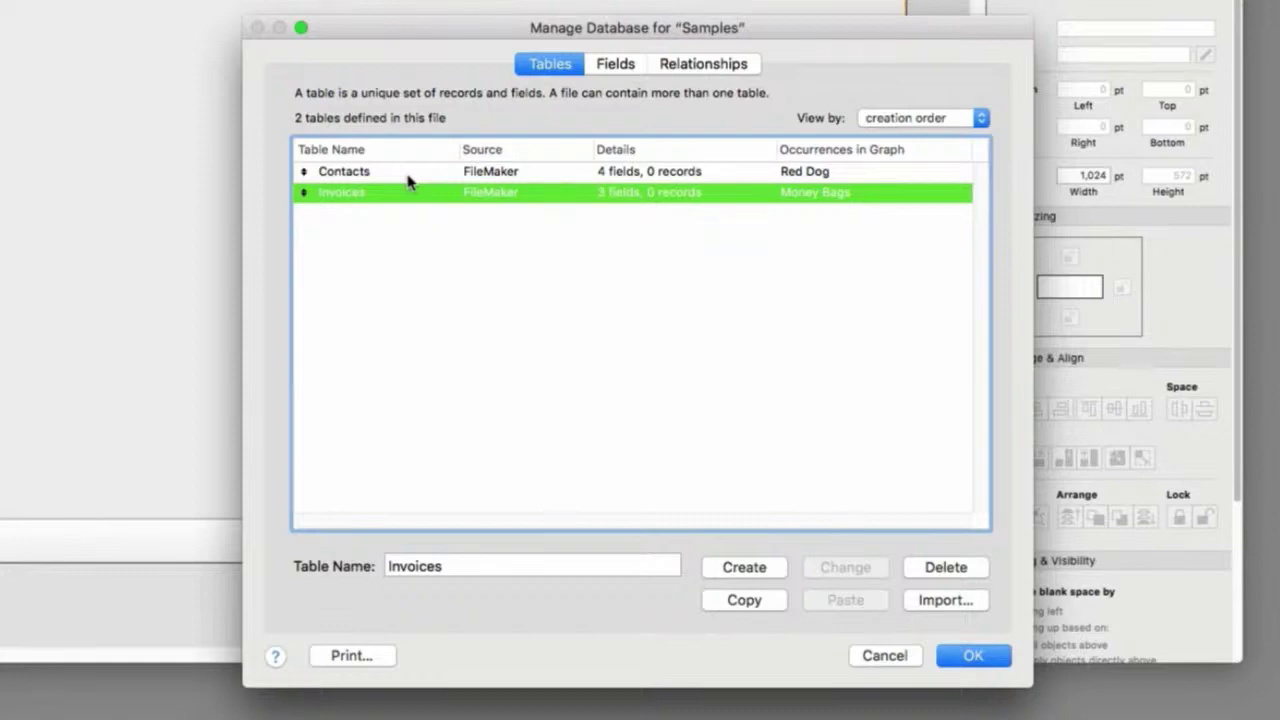
{"action": "left_click", "coordinate": [704, 63]}
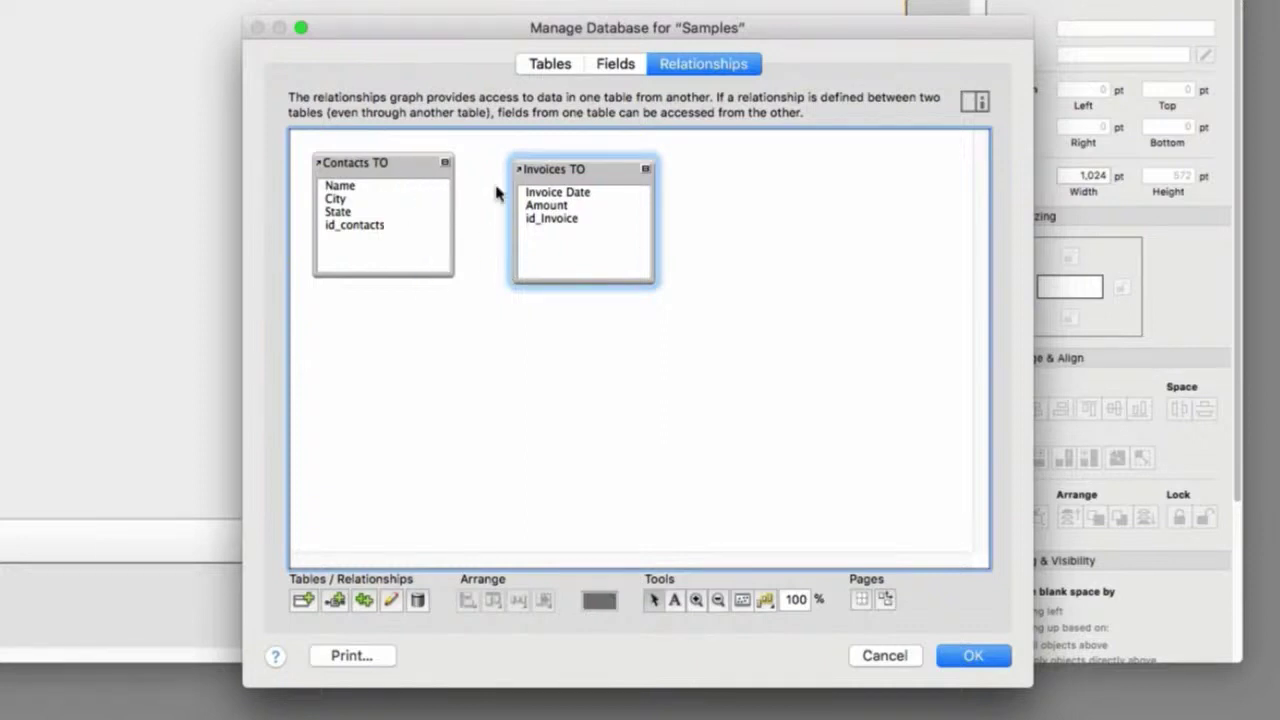
Move Invoices TO to the right and select the id_contacts field in Contacts TO
{"action": "left_click_drag", "start_coordinate": [568, 162], "coordinate": [621, 168]}
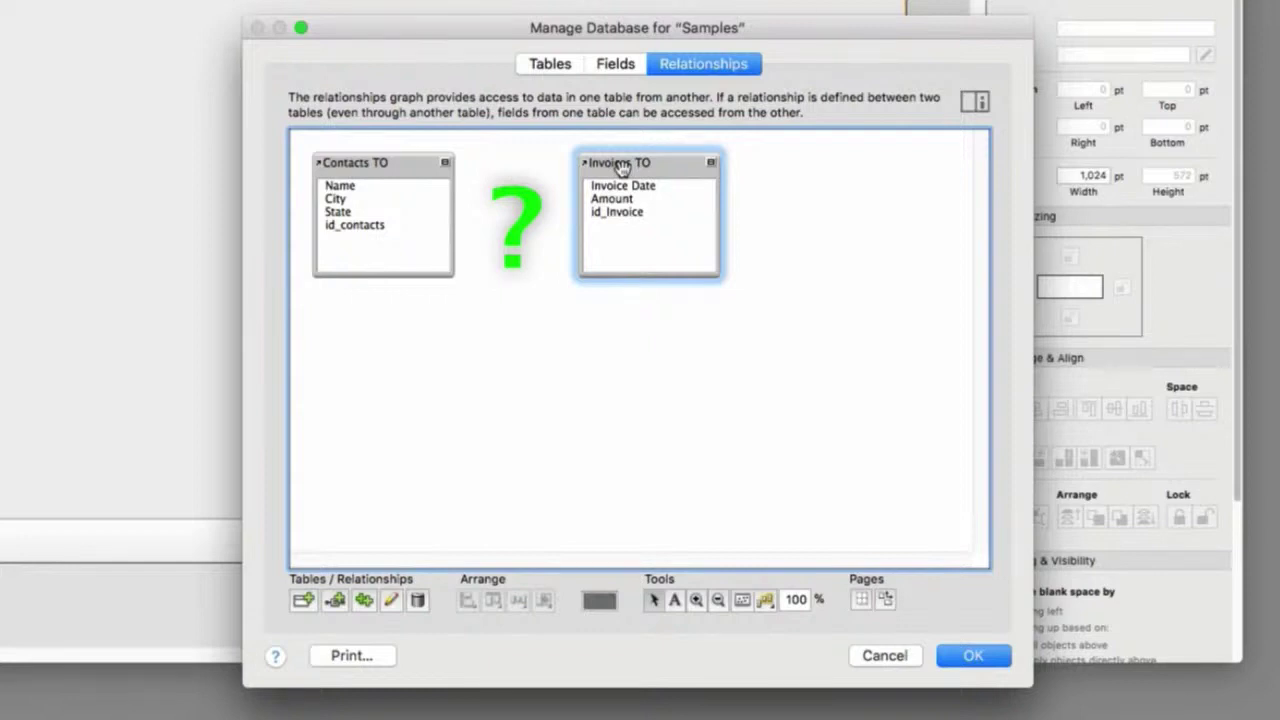
{"action": "left_click", "coordinate": [390, 232]}
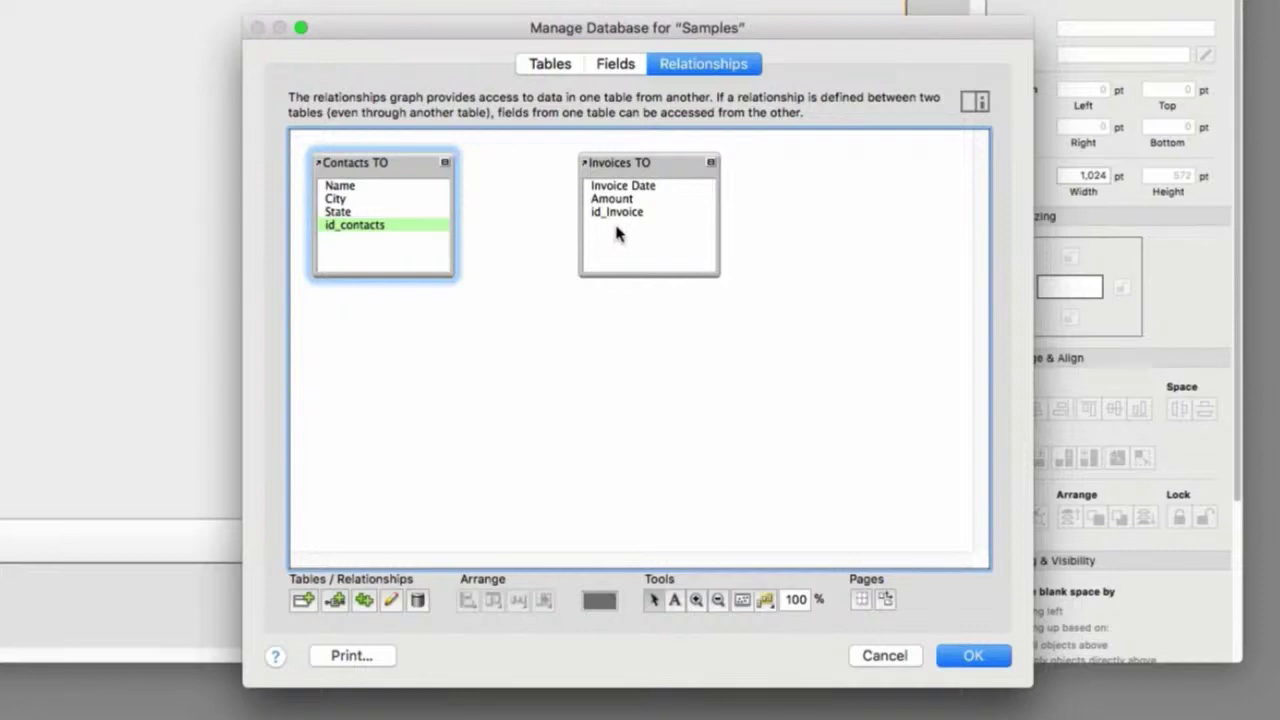
Create the Text field id_contact in the Invoices table and view it on the relationships graph
{"action": "left_click", "coordinate": [610, 63]}
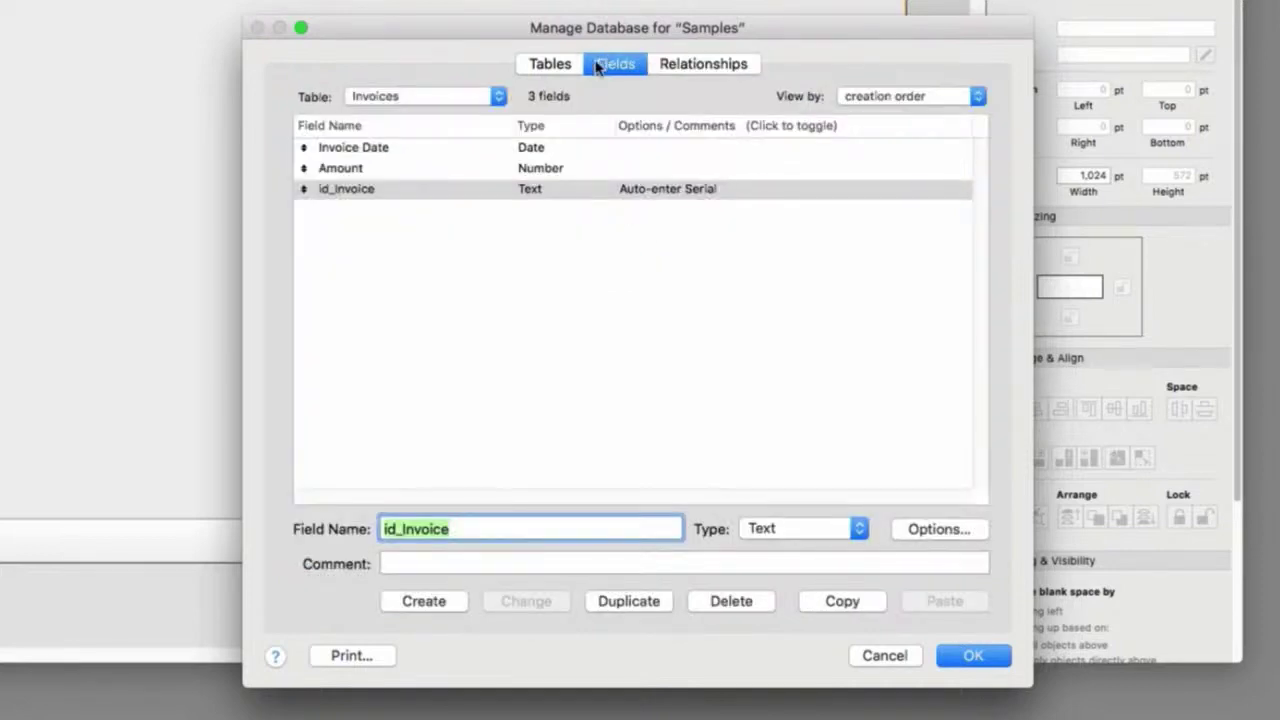
{"action": "left_click", "coordinate": [463, 96]}
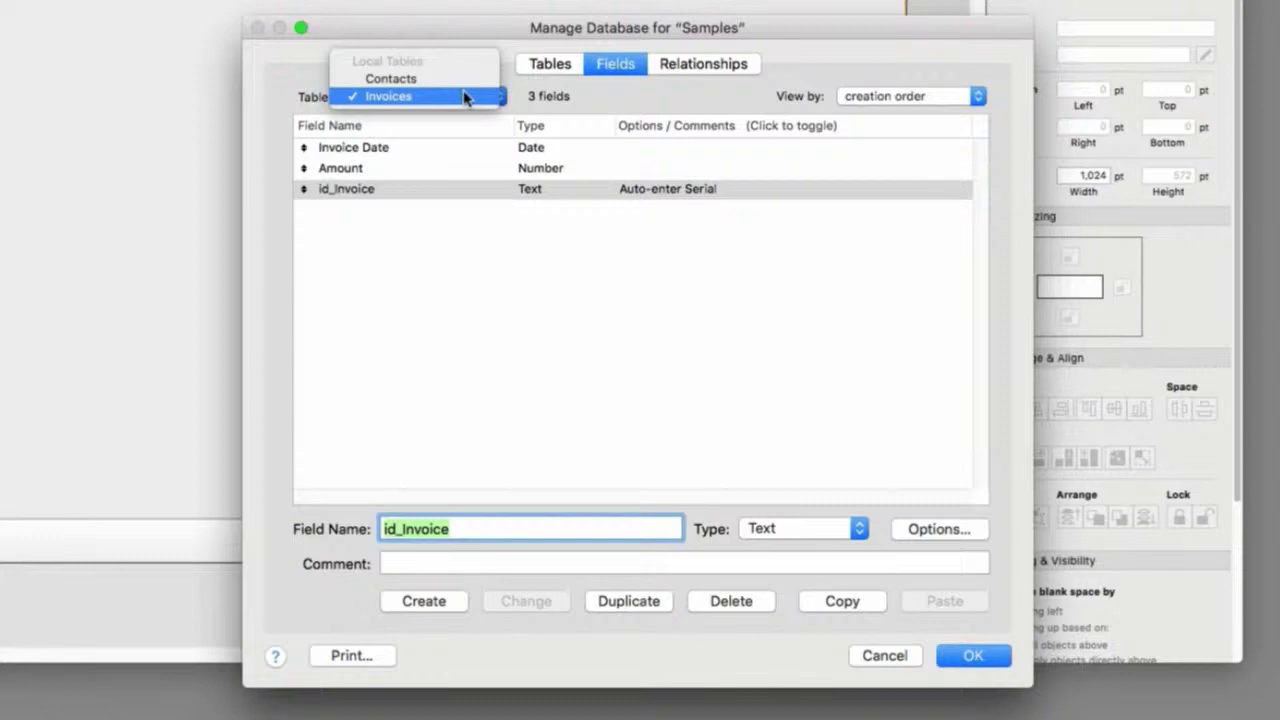
{"action": "left_click", "coordinate": [412, 100]}
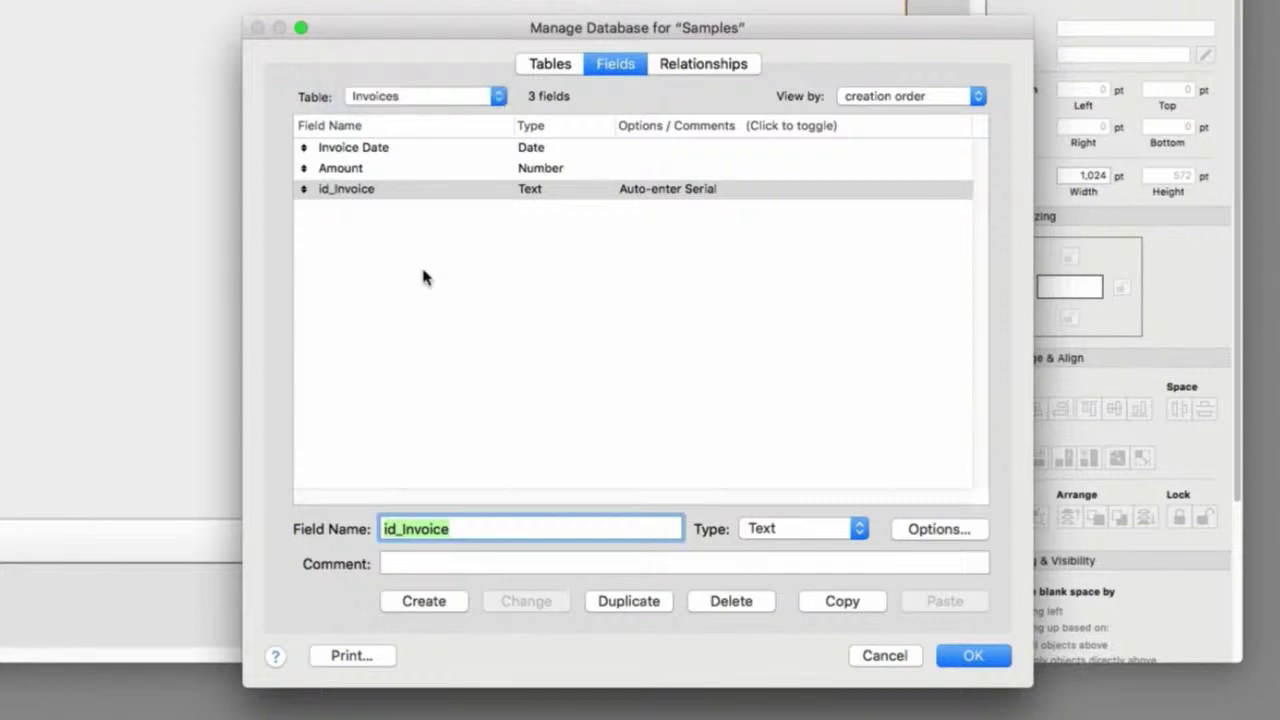
{"action": "left_click_drag", "start_coordinate": [469, 528], "coordinate": [401, 528]}
{"action": "type", "text": "_contact"}
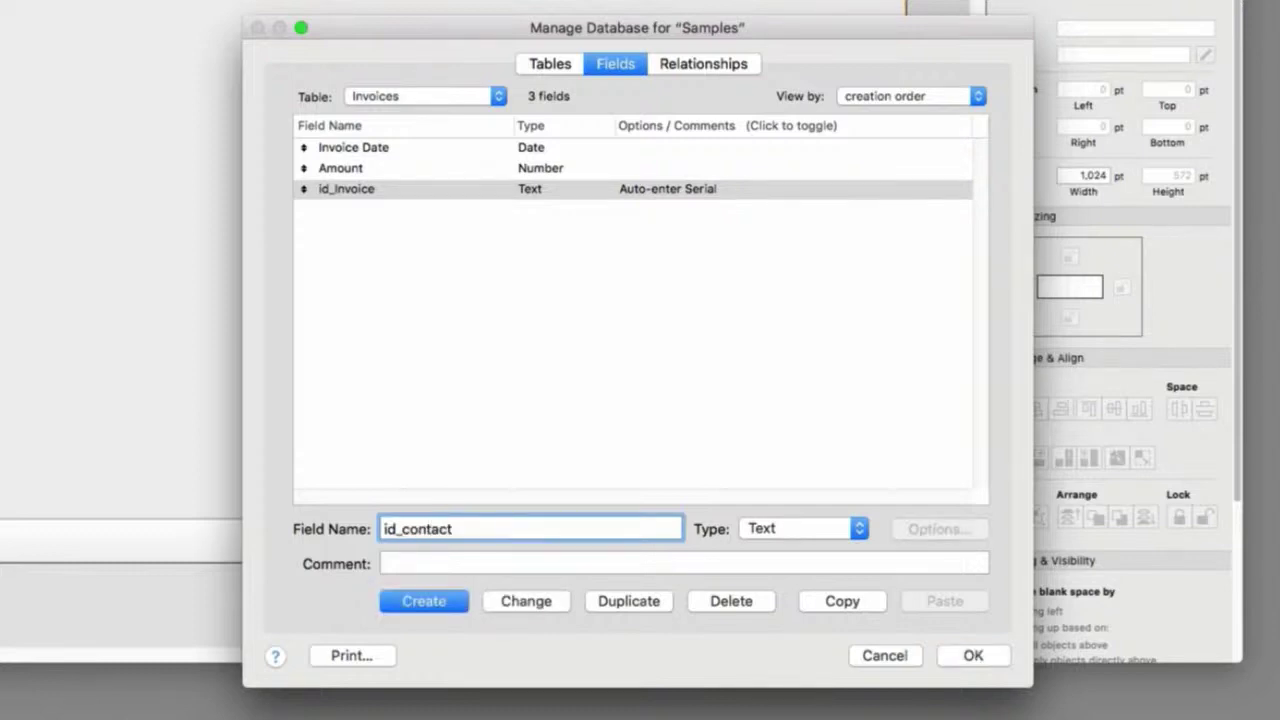
{"action": "left_click", "coordinate": [403, 601]}
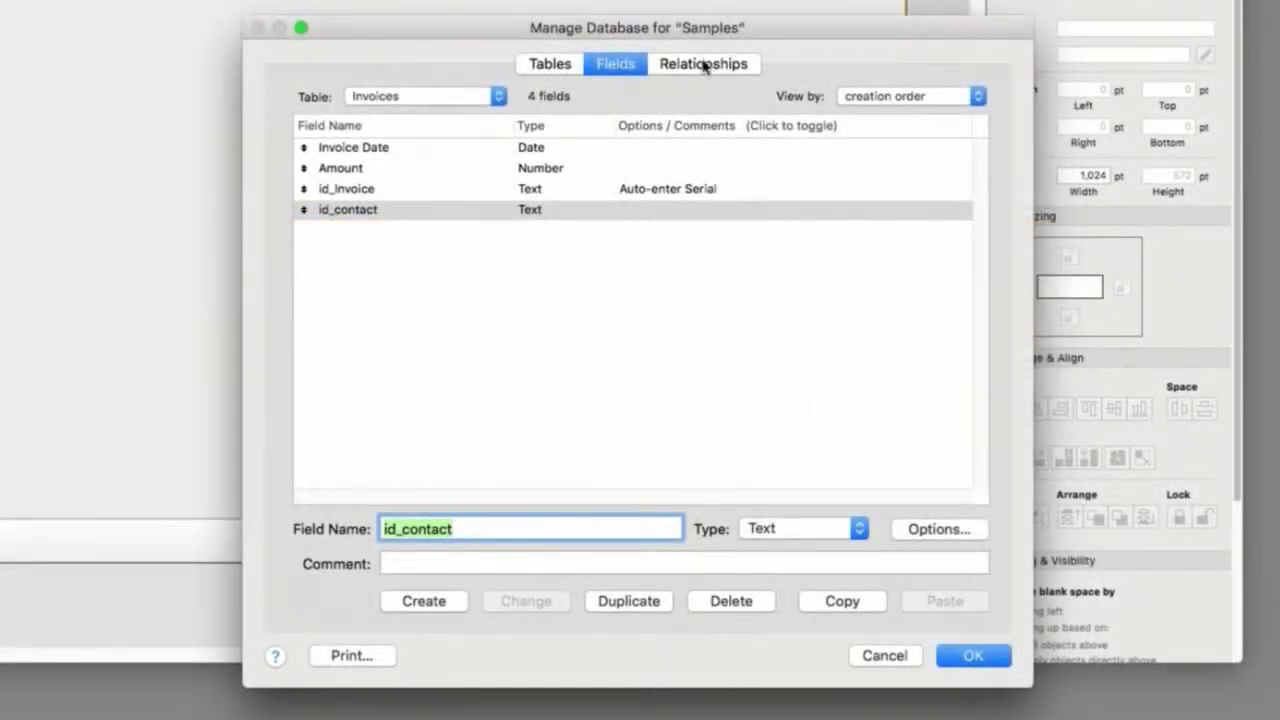
{"action": "left_click", "coordinate": [703, 66]}
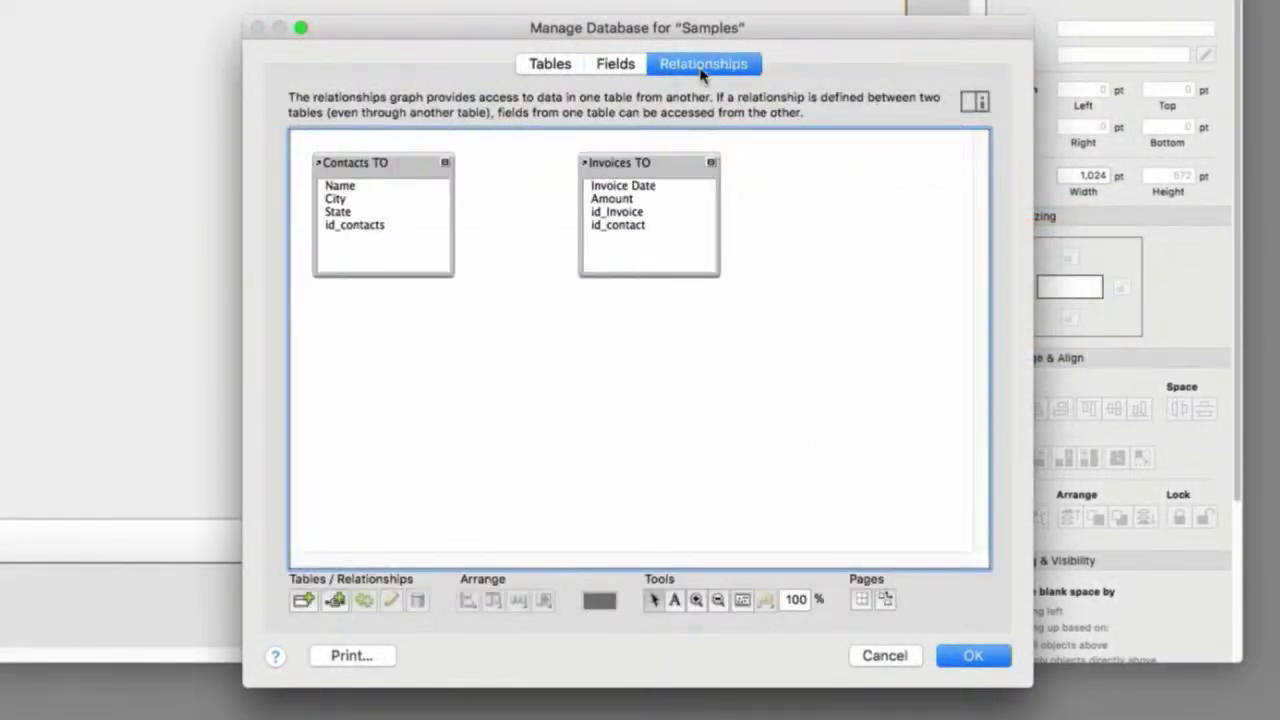
Zoom the relationships graph to 150% so Contacts TO and Invoices TO are readable
{"action": "left_click", "coordinate": [697, 600]}
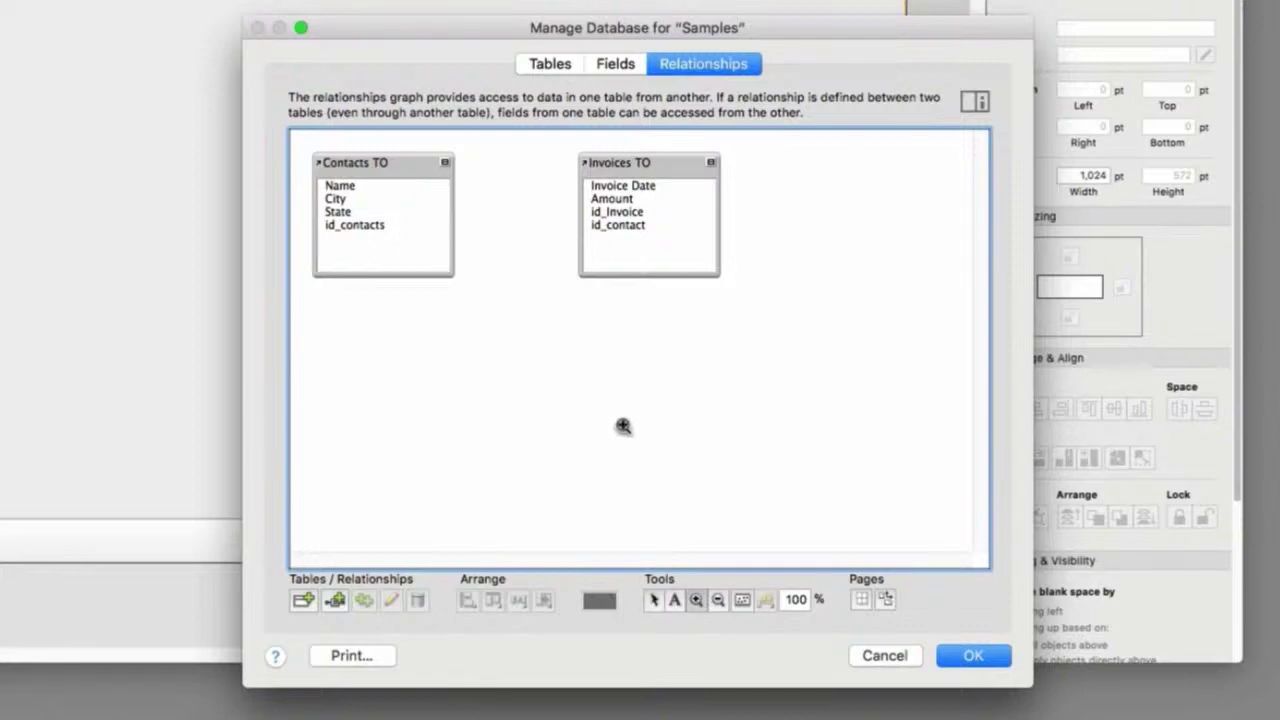
{"action": "left_click", "coordinate": [556, 331]}
{"action": "left_click", "coordinate": [556, 331]}
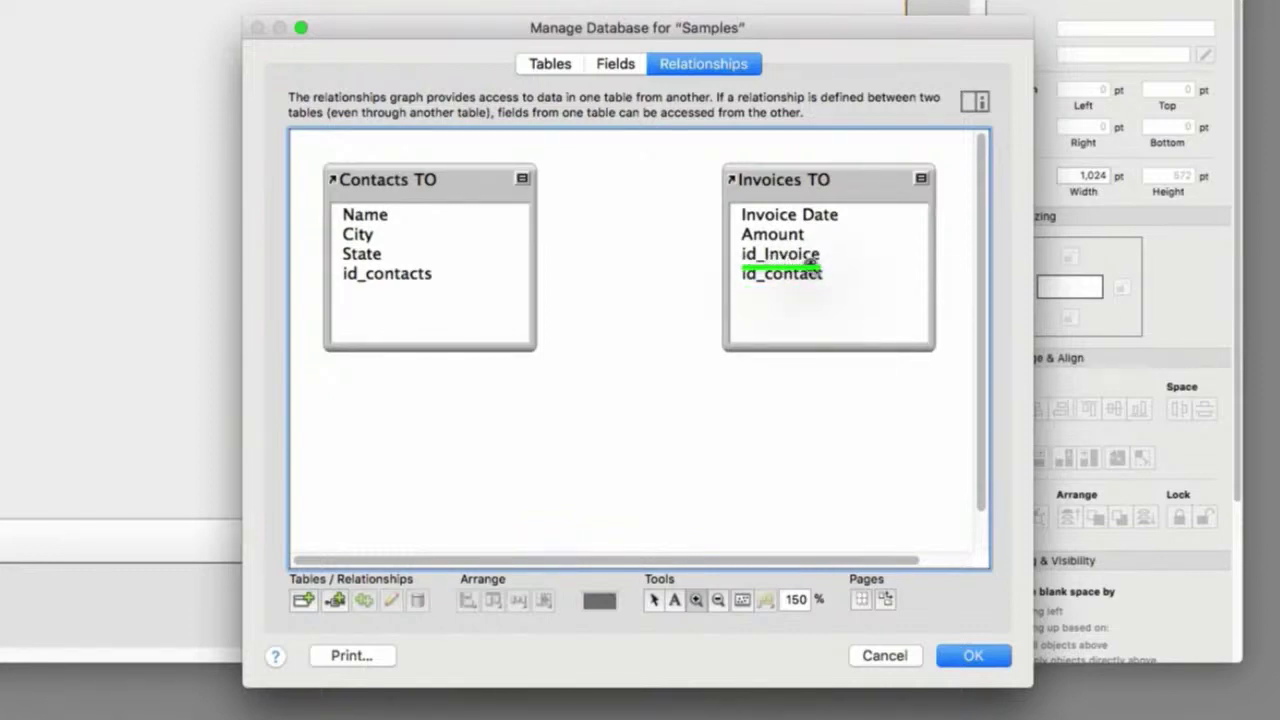
Link id_contacts in Contacts TO to id_contact in Invoices TO as a one-to-many relationship
{"action": "left_click", "coordinate": [660, 600]}
{"action": "left_click", "coordinate": [406, 275]}
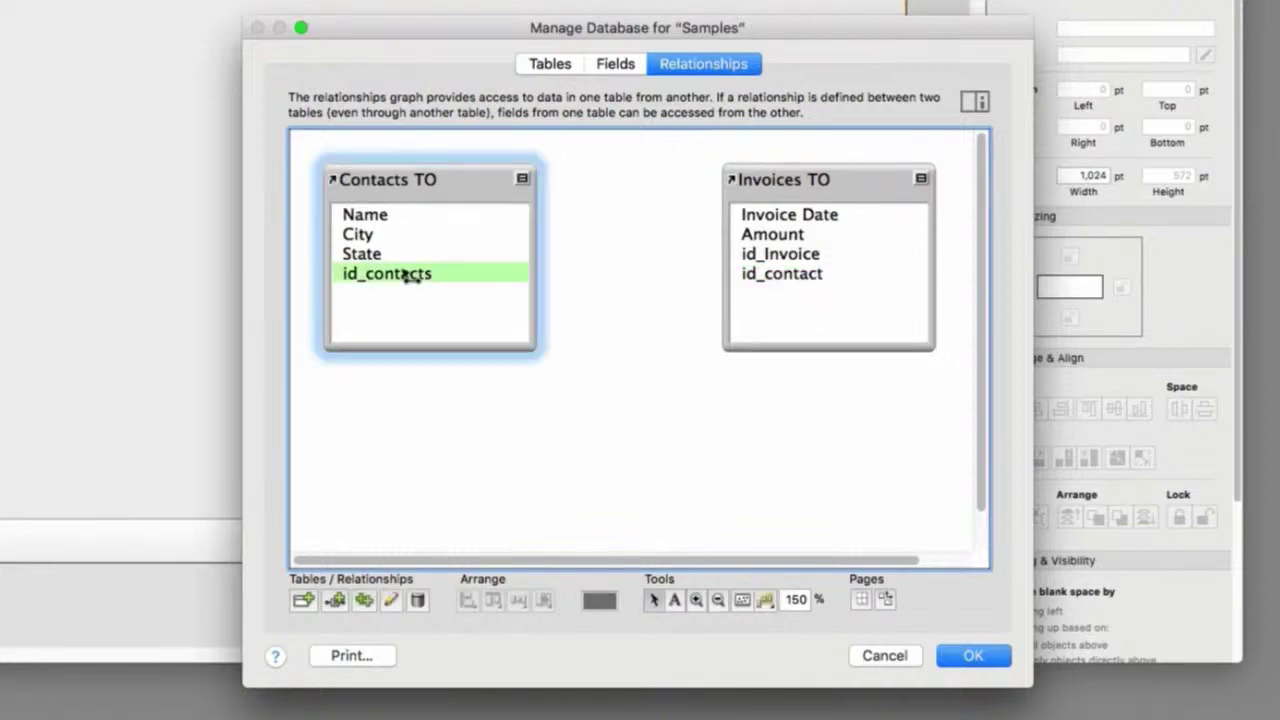
{"action": "left_click_drag", "start_coordinate": [410, 277], "coordinate": [752, 285]}
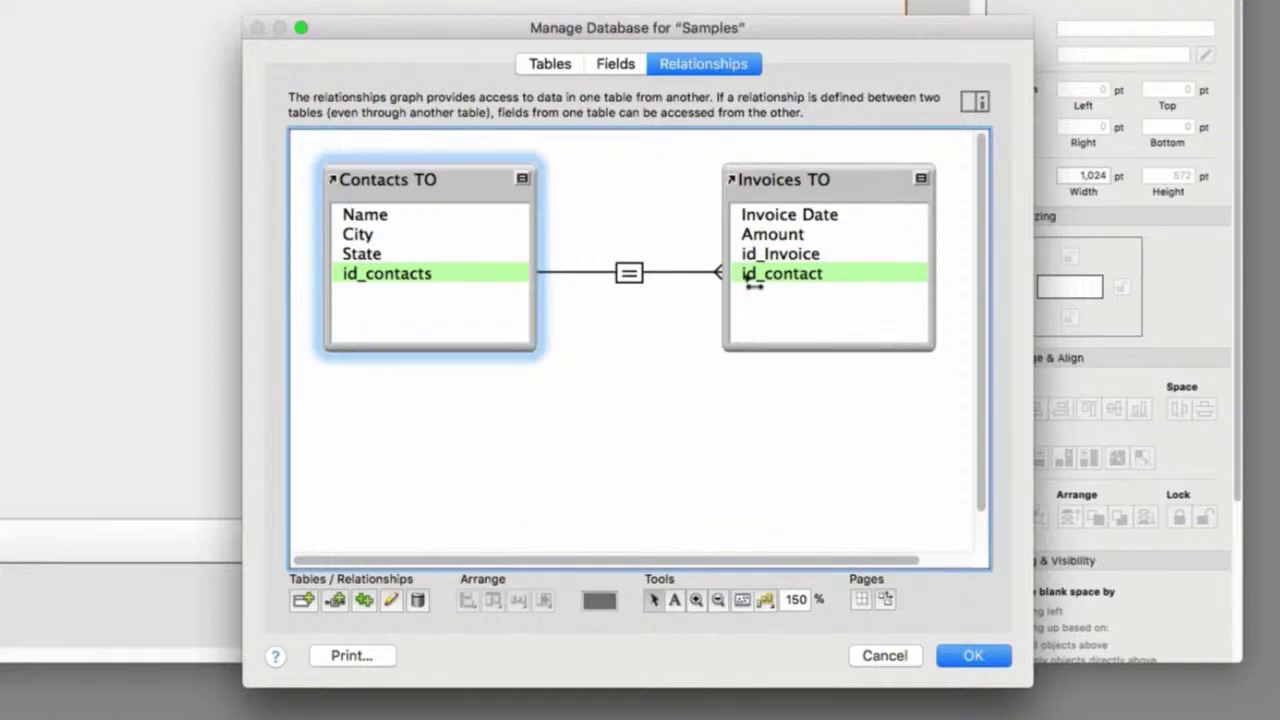
{"action": "left_click_drag", "start_coordinate": [752, 285], "coordinate": [746, 282]}
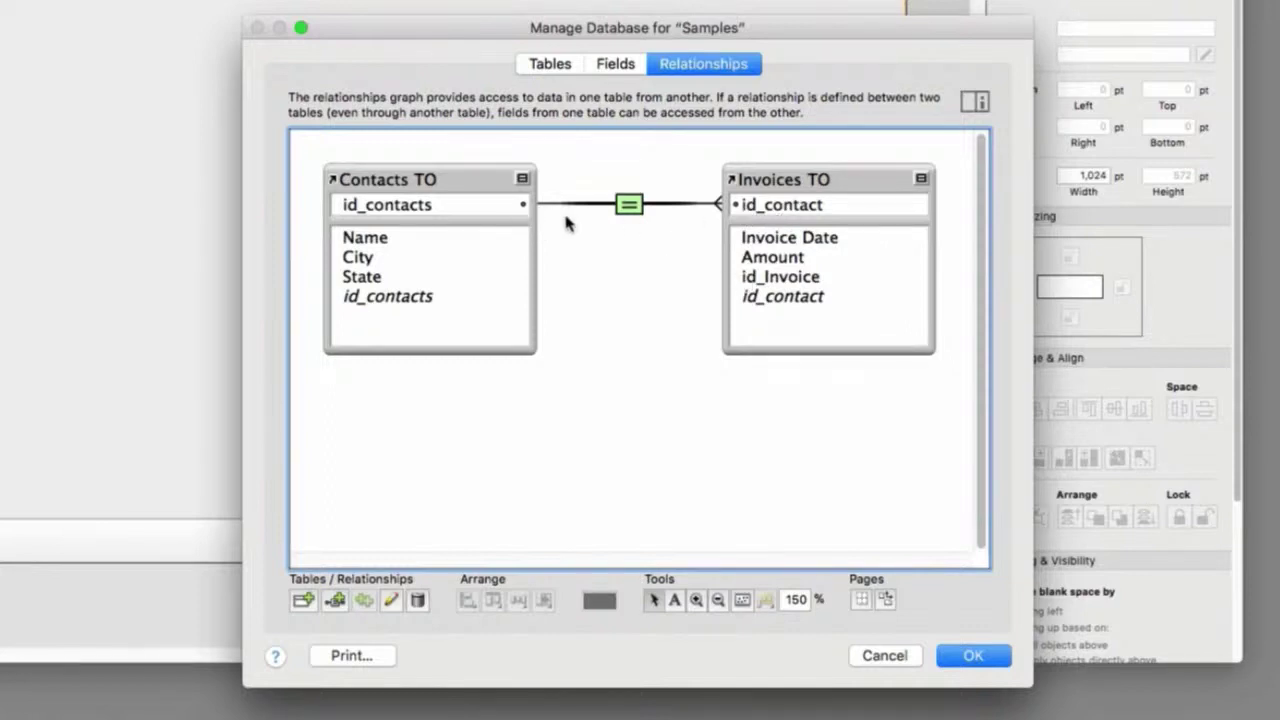
{"action": "double_click", "coordinate": [627, 207]}
{"action": "left_click_drag", "start_coordinate": [1105, 62], "coordinate": [752, 88]}
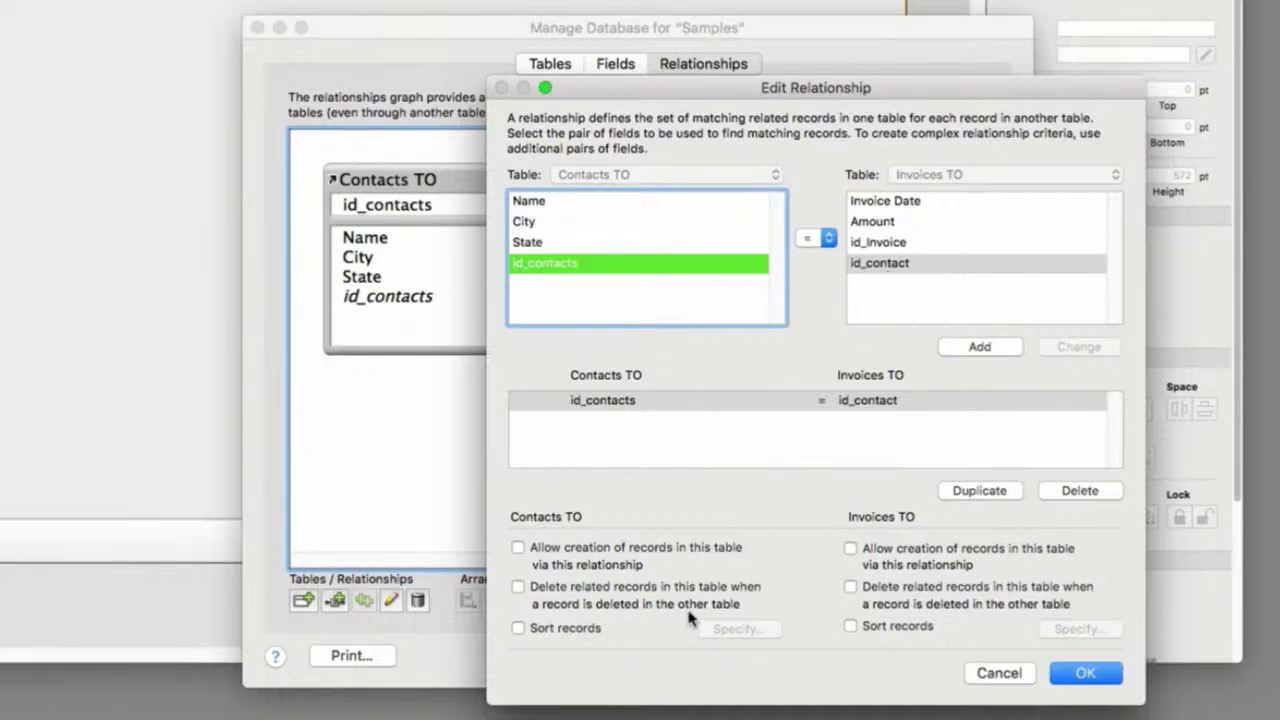
{"action": "left_click", "coordinate": [1085, 672]}
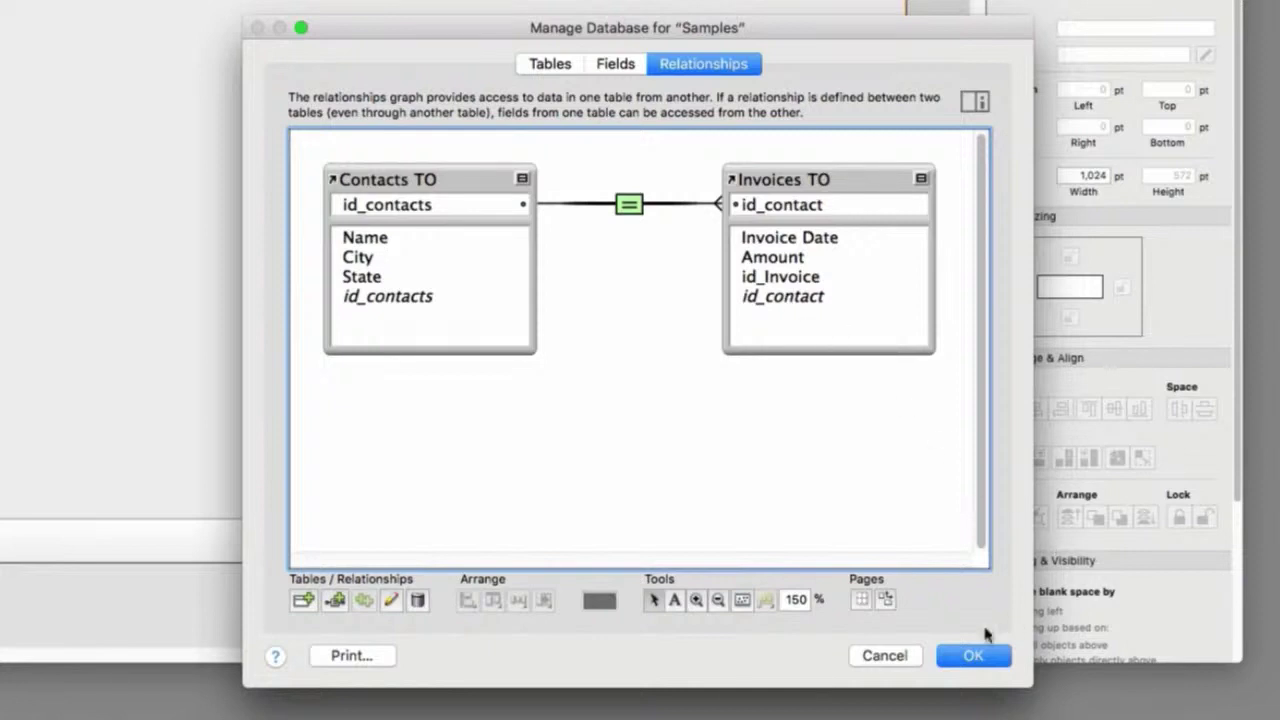
Close Manage Database, reopen it with Cmd+Shift+D to check the relationship, then close it again
{"action": "left_click", "coordinate": [972, 657]}
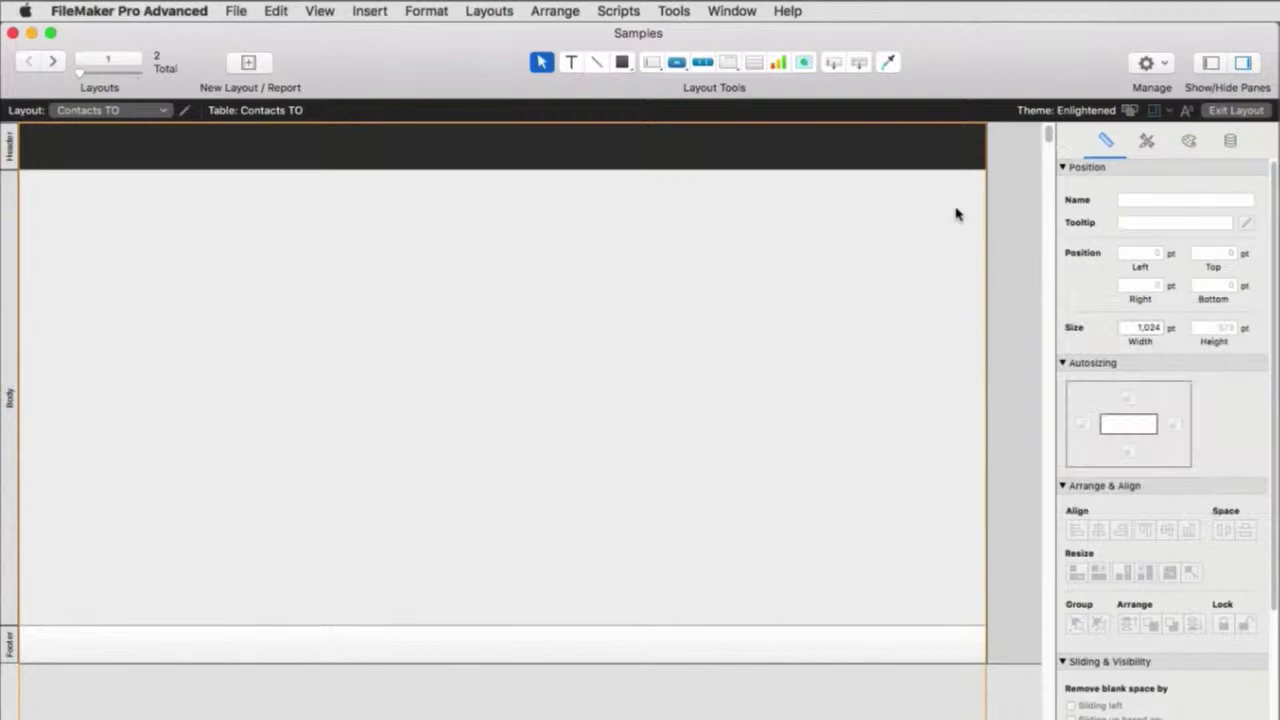
{"action": "key", "text": "super+shift+d"}
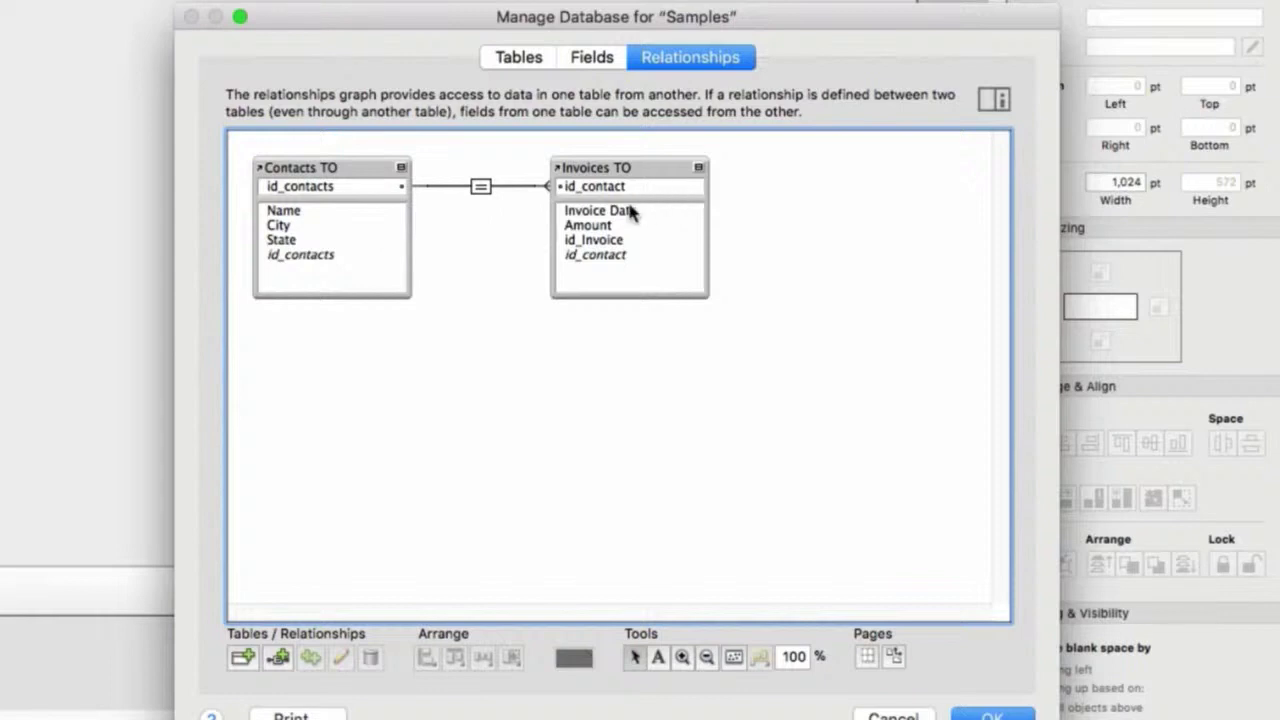
{"action": "left_click", "coordinate": [975, 712]}
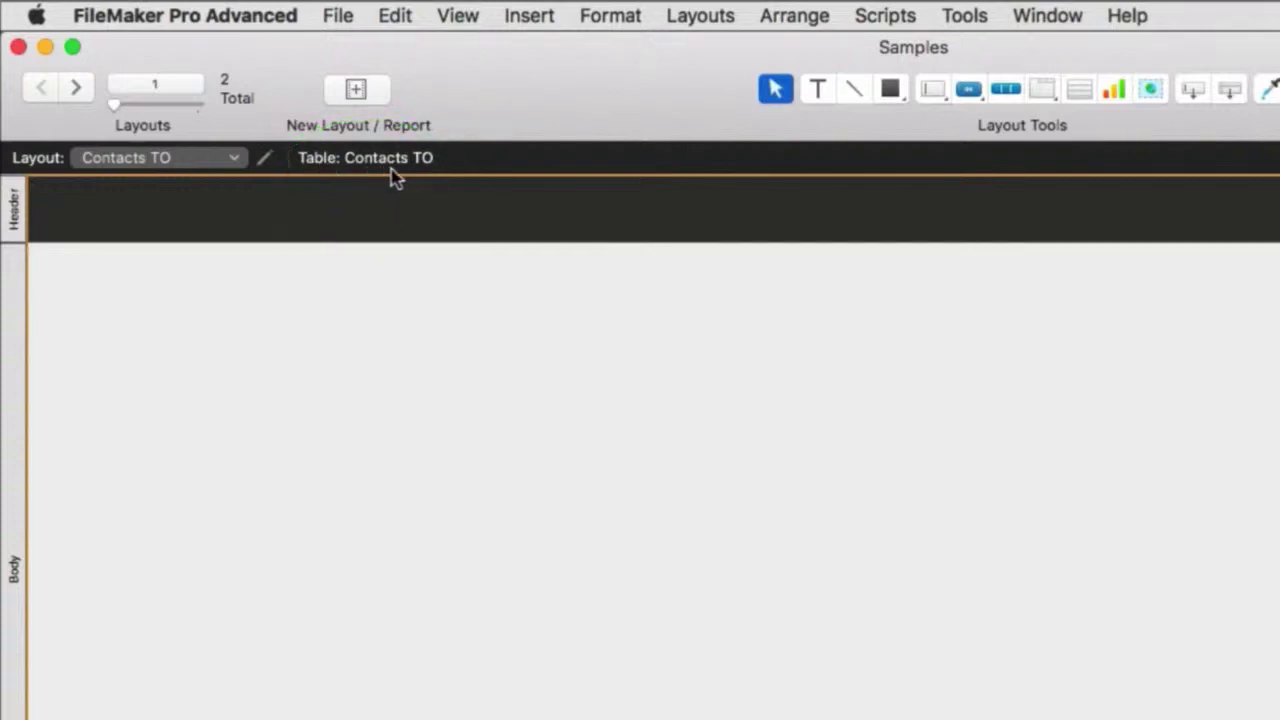
Add a Name field to the layout body, then duplicate it as City, State and id_contacts
{"action": "left_click_drag", "start_coordinate": [1192, 89], "coordinate": [291, 282]}
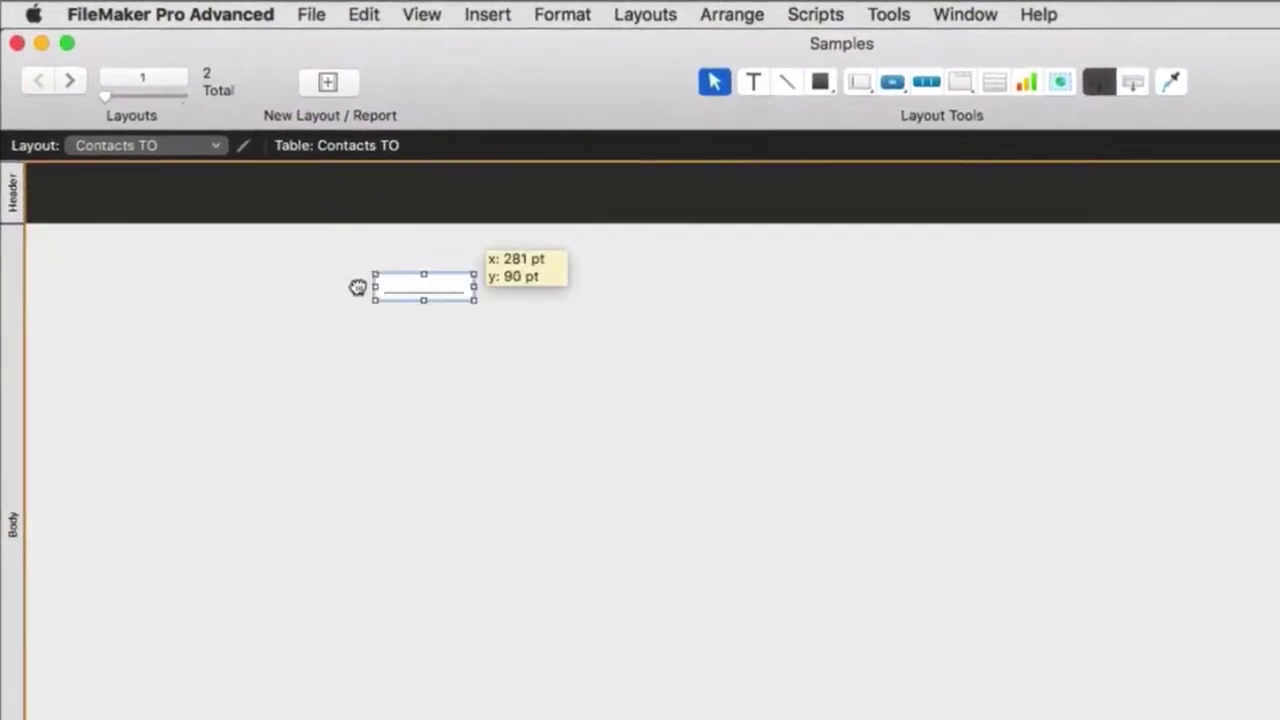
{"action": "double_click", "coordinate": [845, 201]}
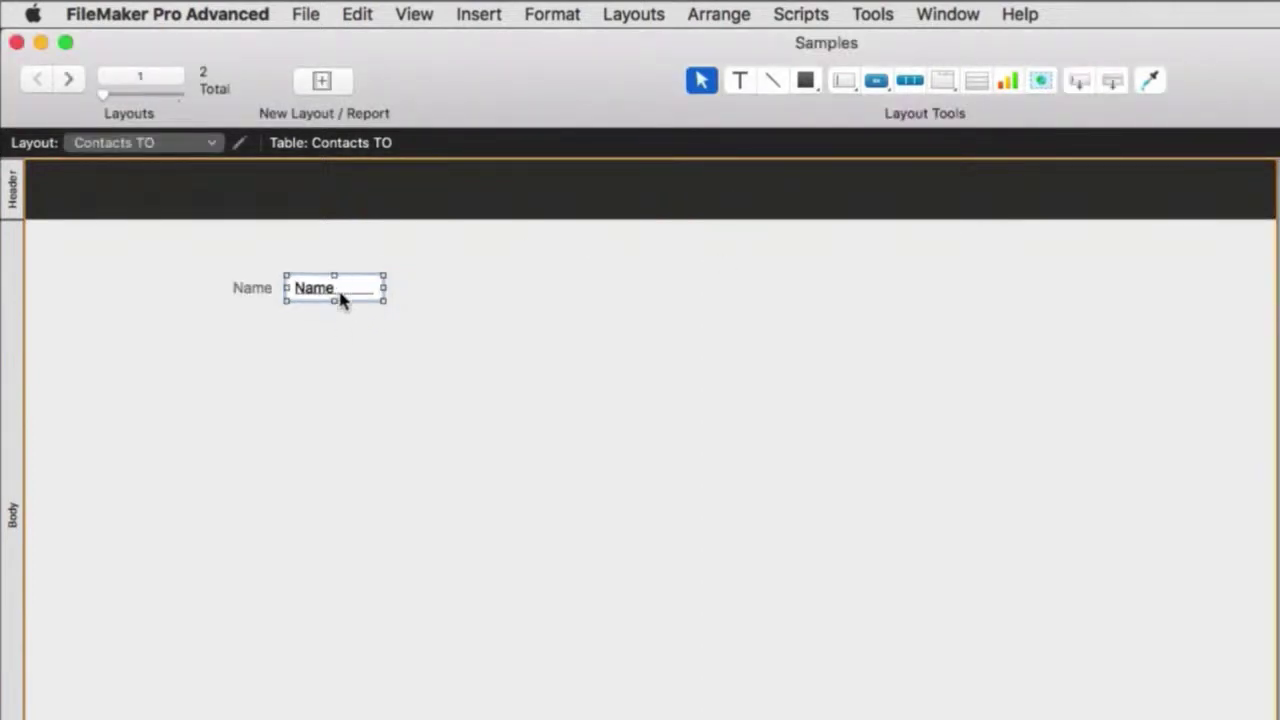
{"action": "left_click_drag", "start_coordinate": [340, 300], "coordinate": [336, 368]}
{"action": "double_click", "coordinate": [805, 232]}
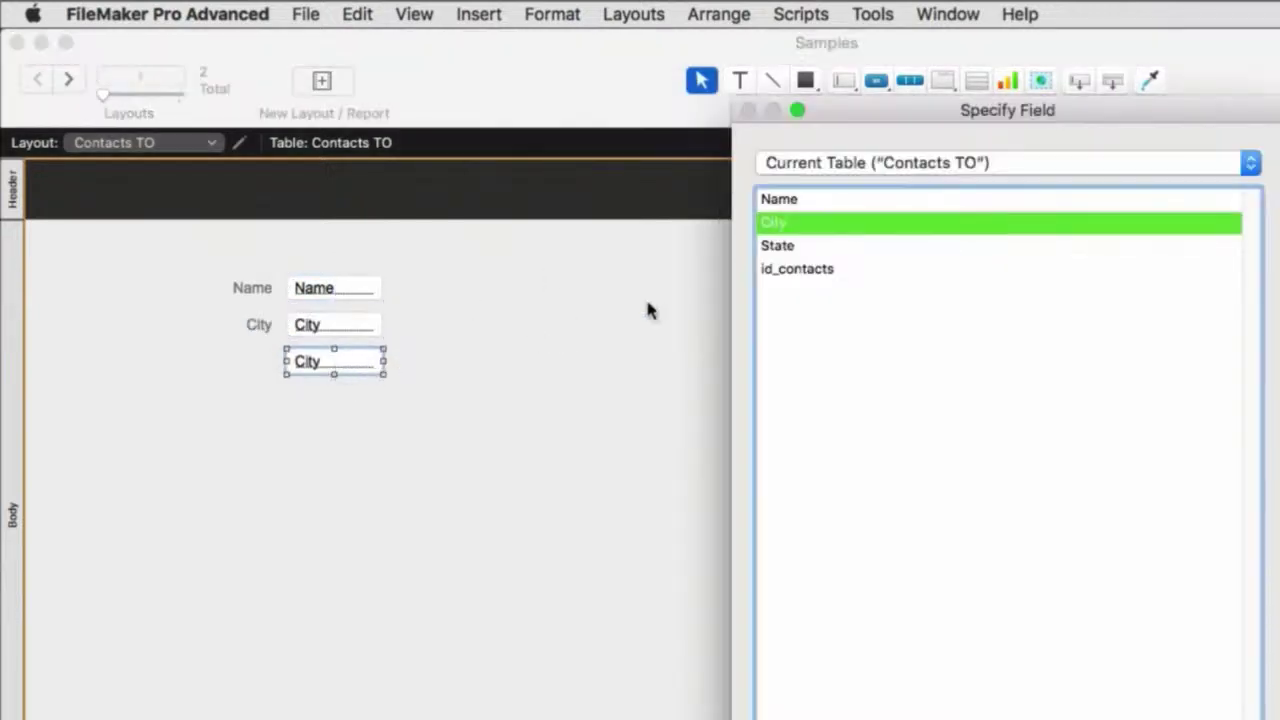
{"action": "double_click", "coordinate": [838, 248]}
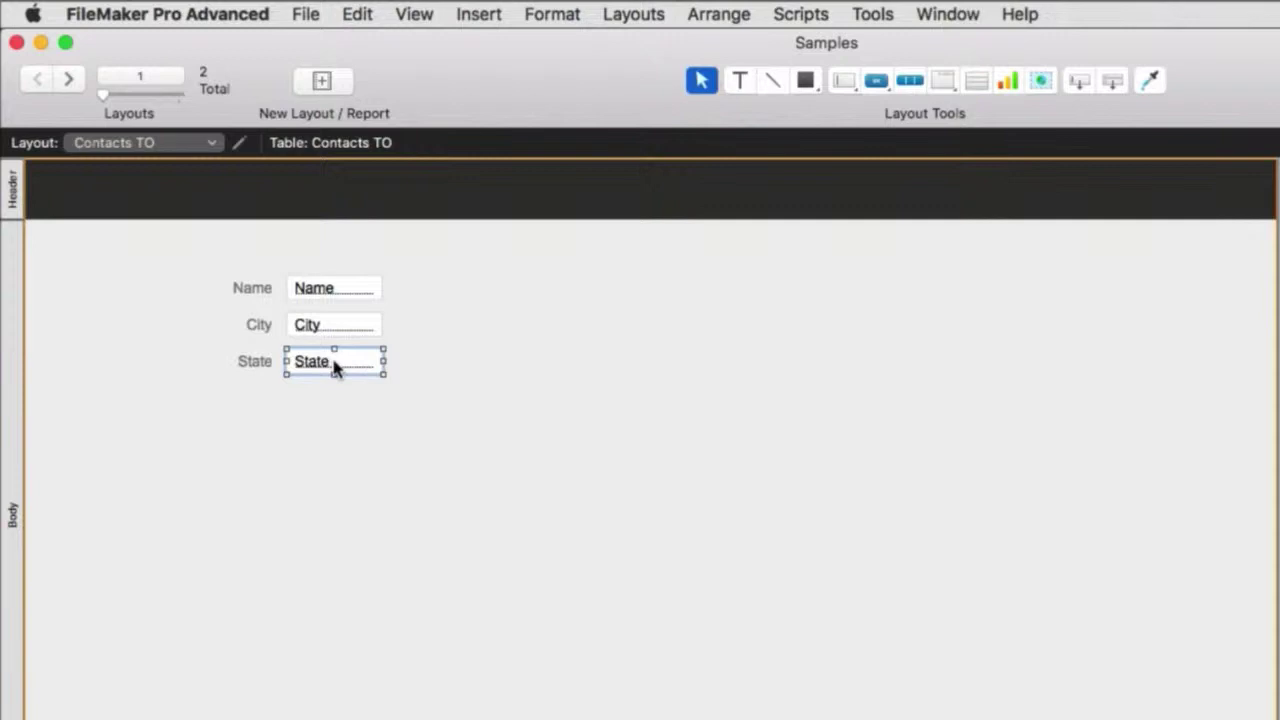
{"action": "left_click_drag", "start_coordinate": [334, 366], "coordinate": [326, 420]}
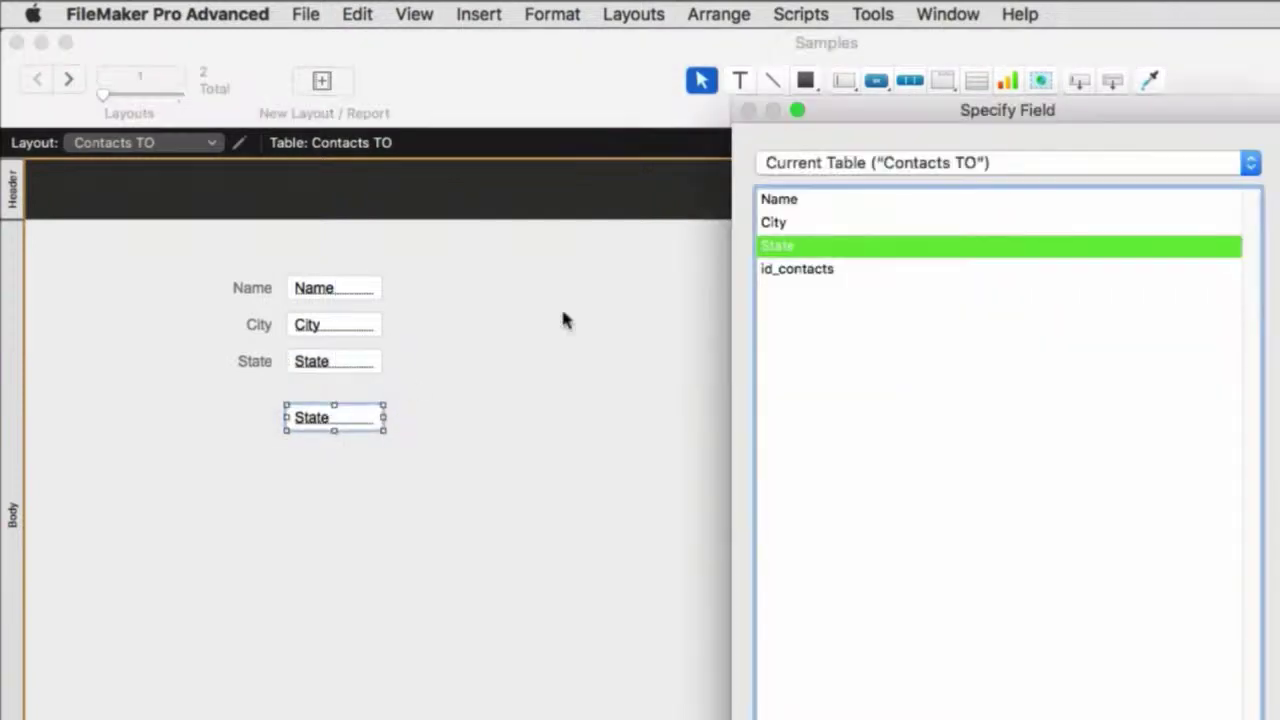
{"action": "double_click", "coordinate": [812, 269]}
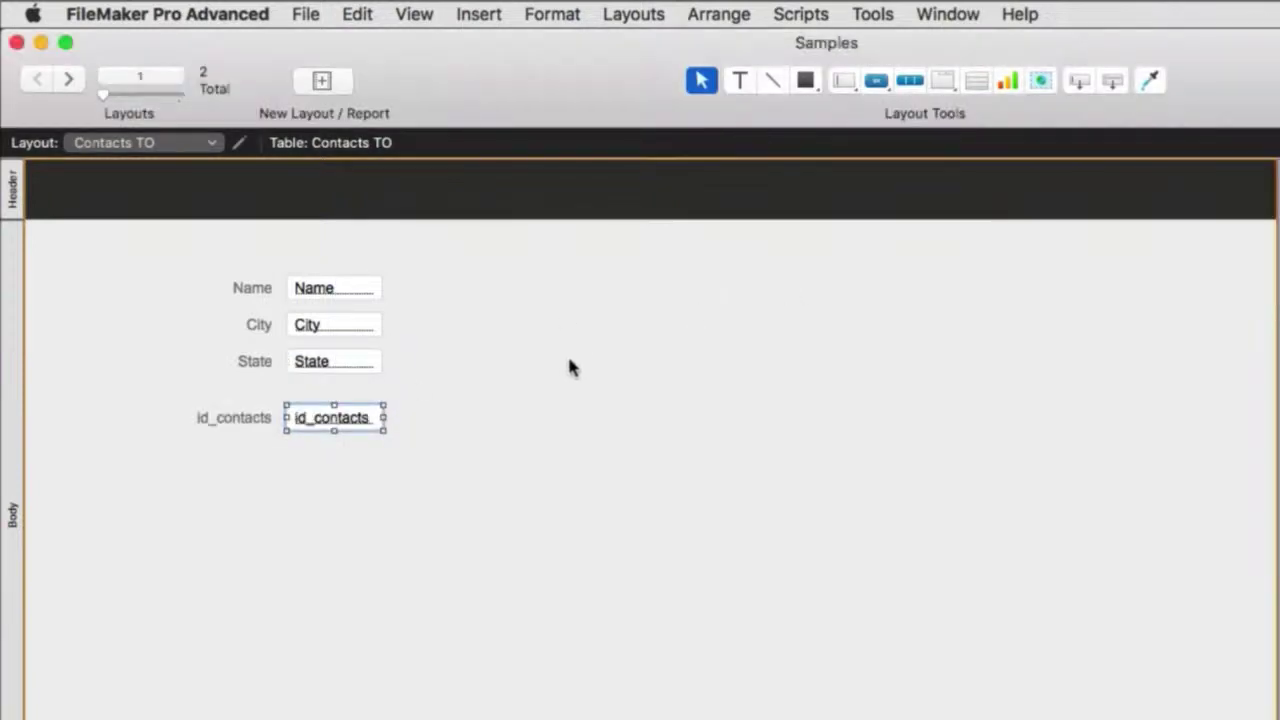
In Browse mode, create three contact records, typing a contact name into each
{"action": "key", "text": "super+b"}
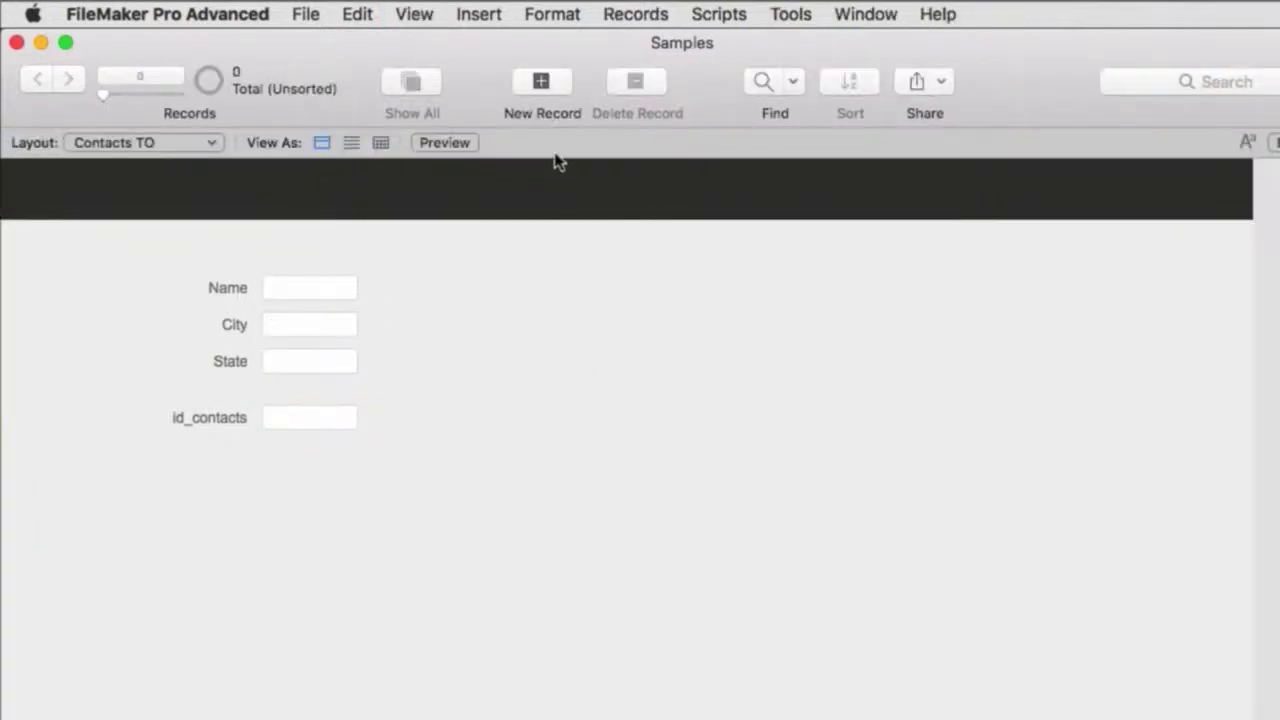
{"action": "left_click", "coordinate": [541, 84]}
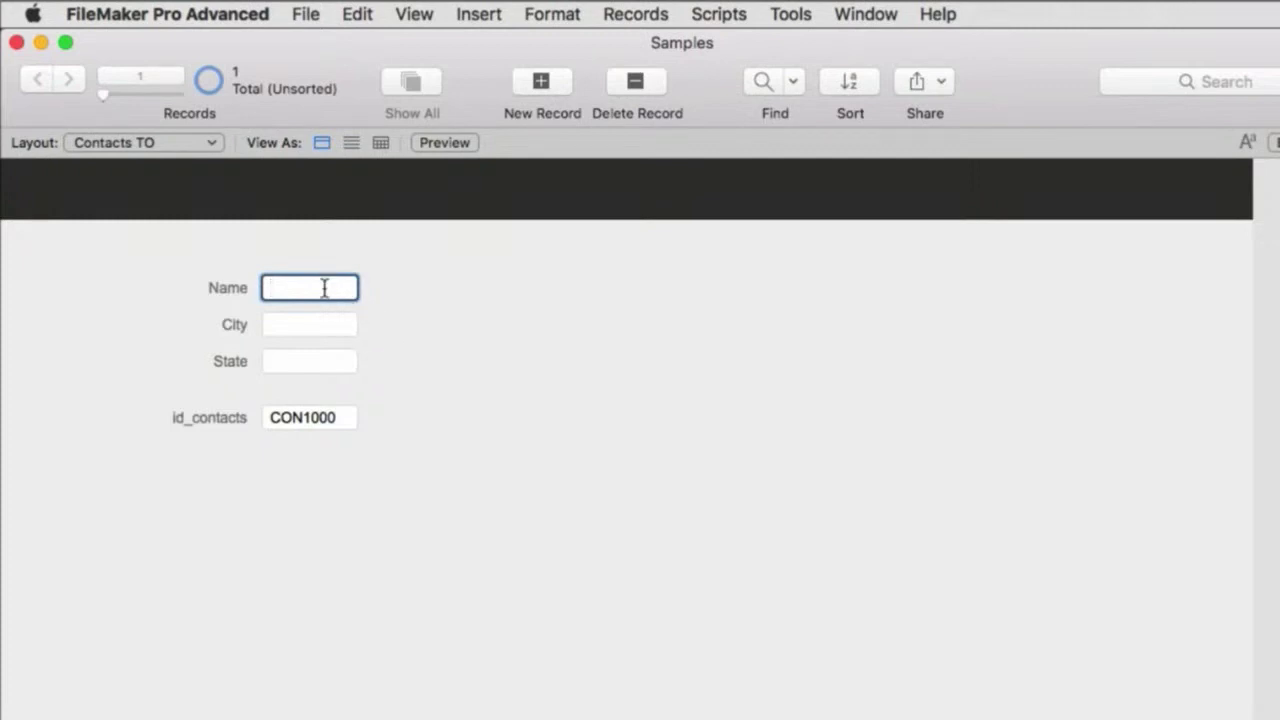
{"action": "type", "text": "Sally"}
{"action": "key", "text": "super+n"}
{"action": "type", "text": "Tom"}
{"action": "key", "text": "super+n"}
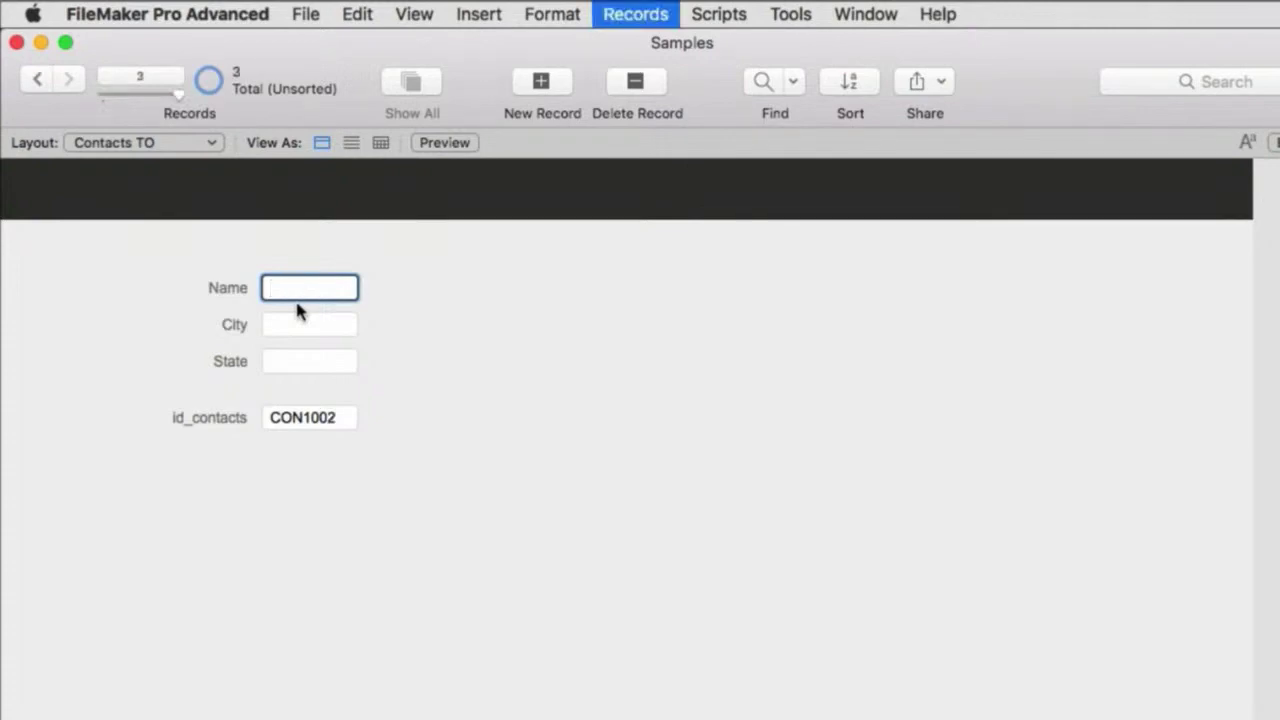
{"action": "type", "text": "B"}
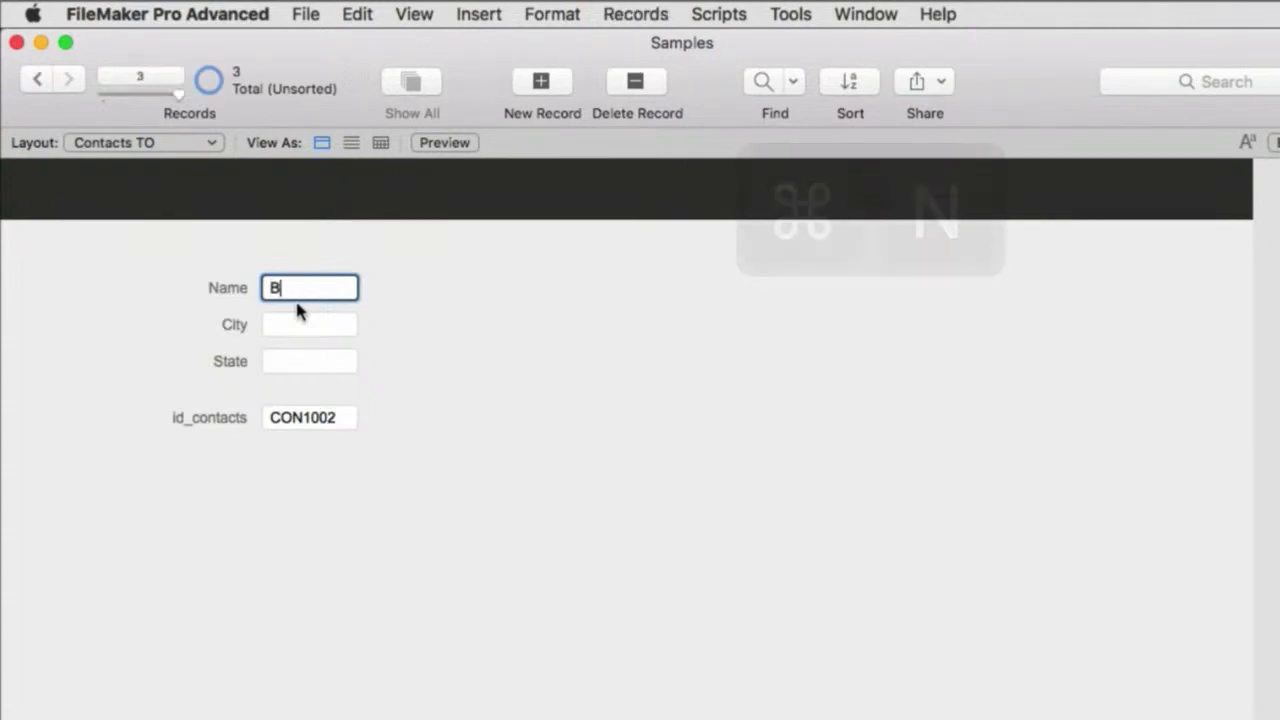
{"action": "type", "text": "ill"}
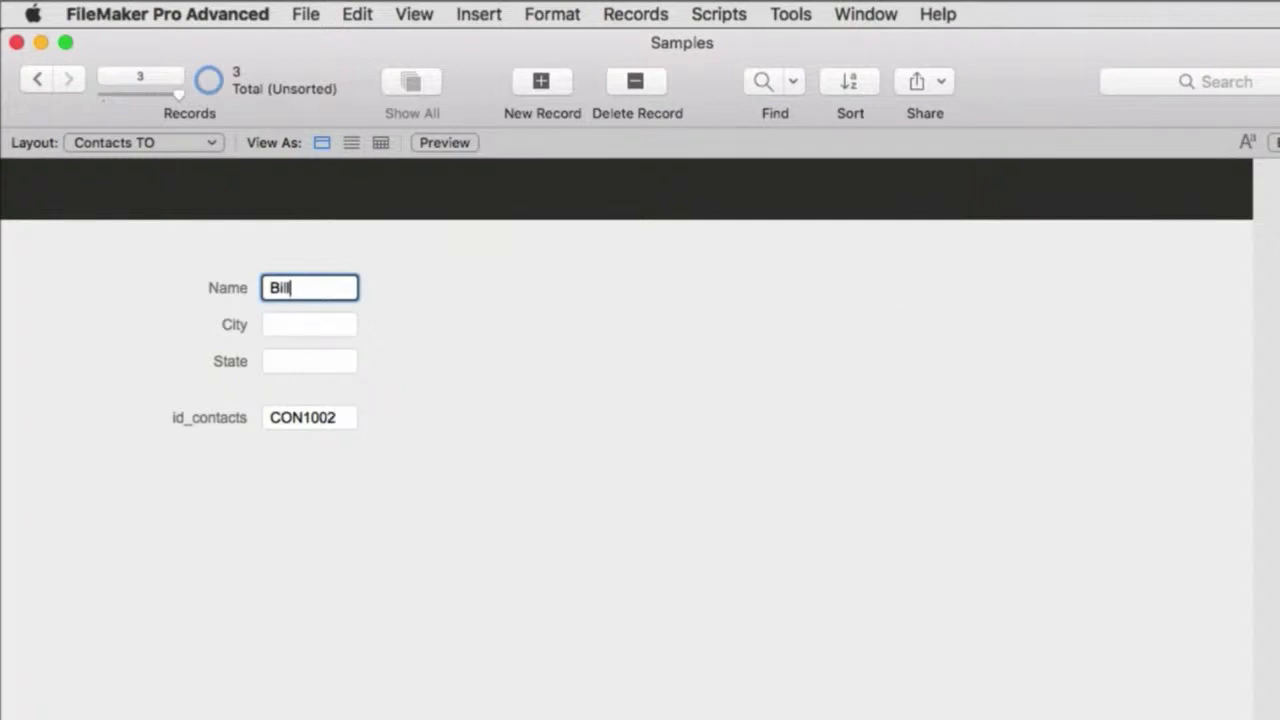
{"action": "left_click_drag", "start_coordinate": [1278, 345], "coordinate": [887, 345]}
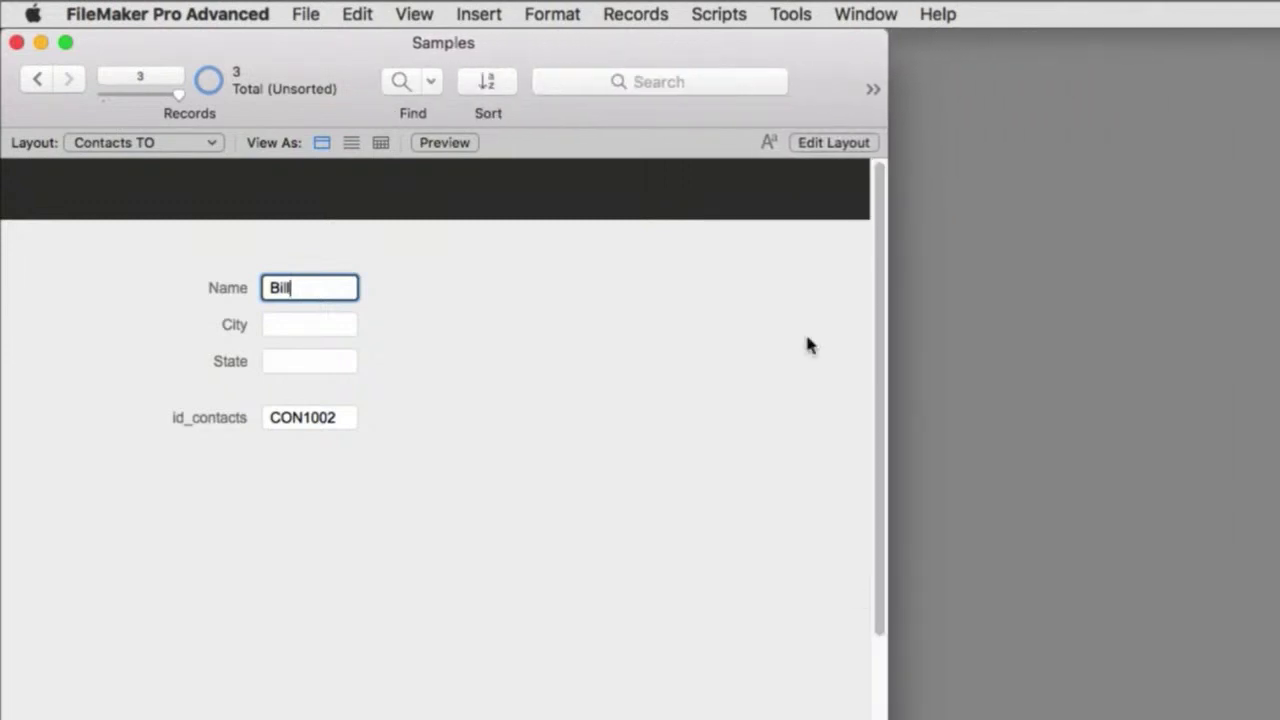
Open a second Samples window beside the first and show the Invoices TO layout in it
{"action": "left_click", "coordinate": [866, 14]}
{"action": "left_click", "coordinate": [857, 42]}
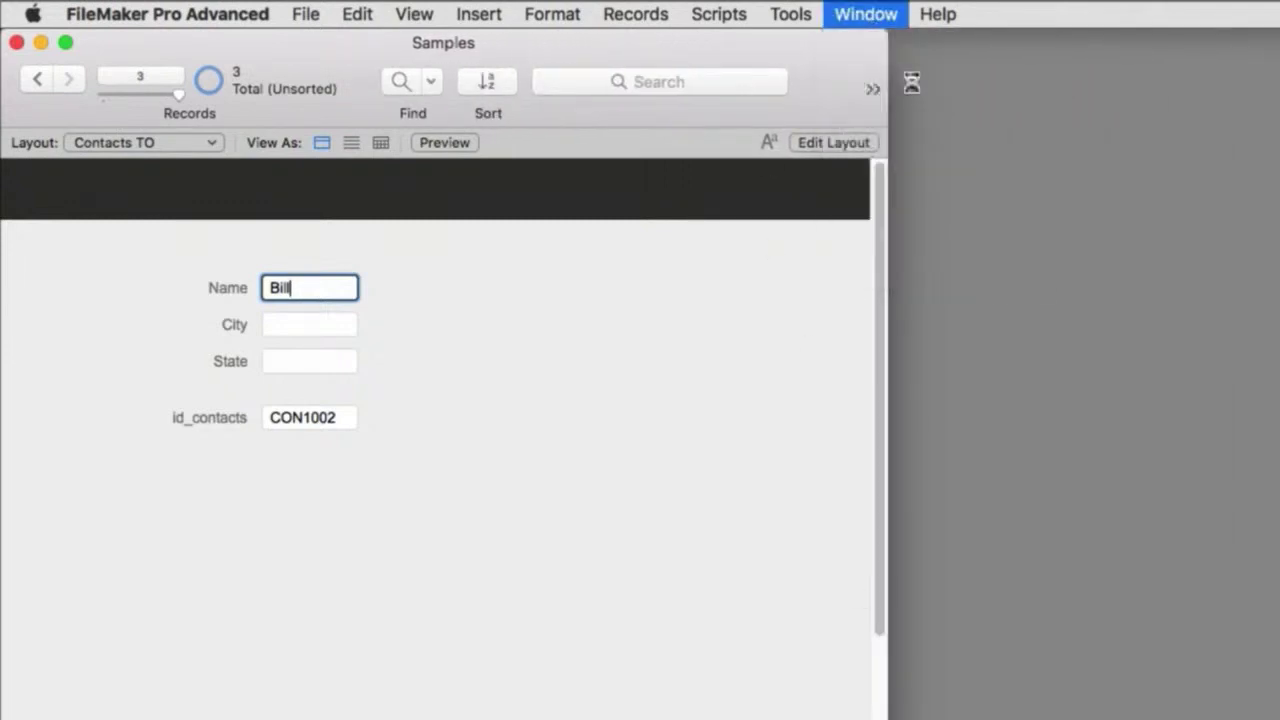
{"action": "left_click_drag", "start_coordinate": [329, 77], "coordinate": [565, 64]}
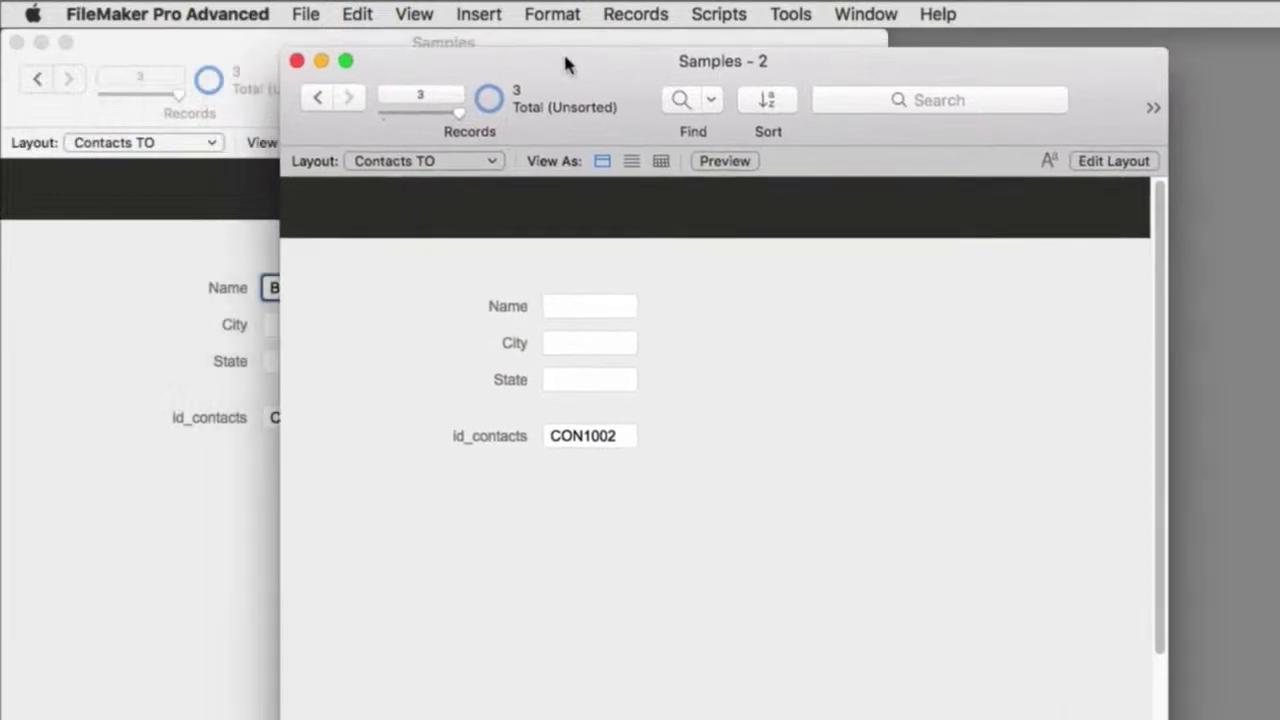
{"action": "left_click", "coordinate": [425, 160]}
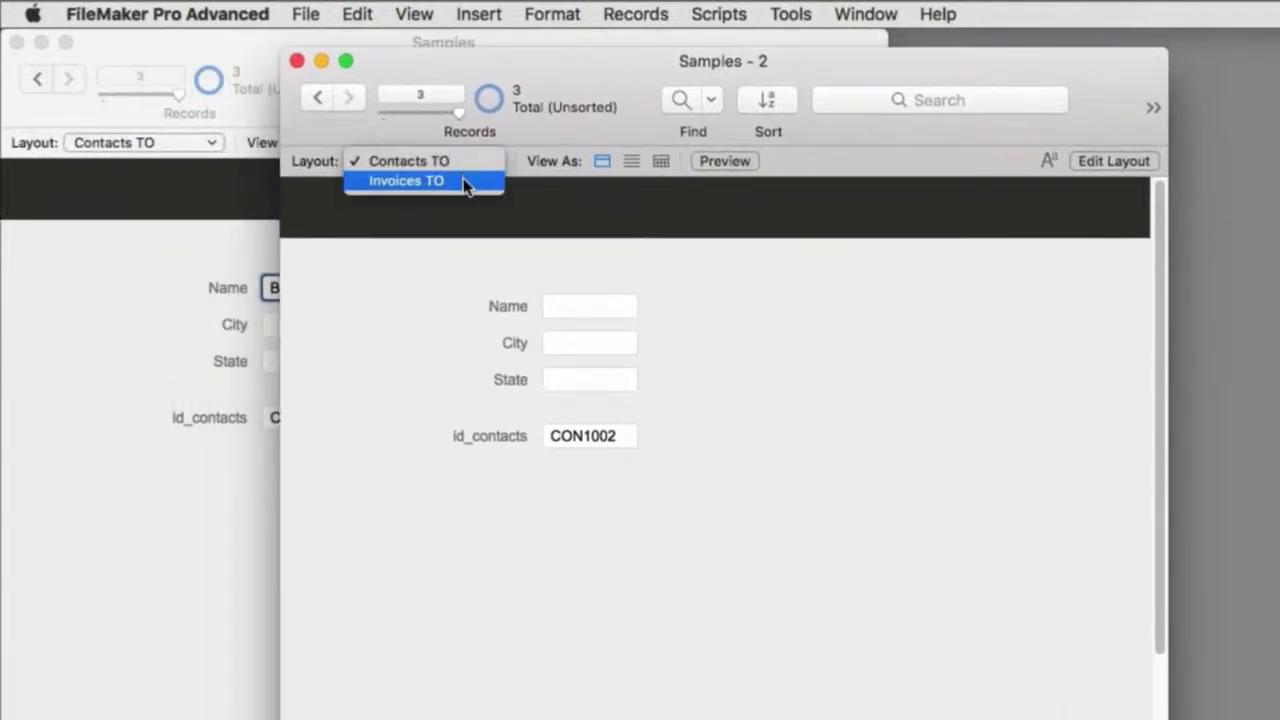
{"action": "left_click", "coordinate": [465, 184]}
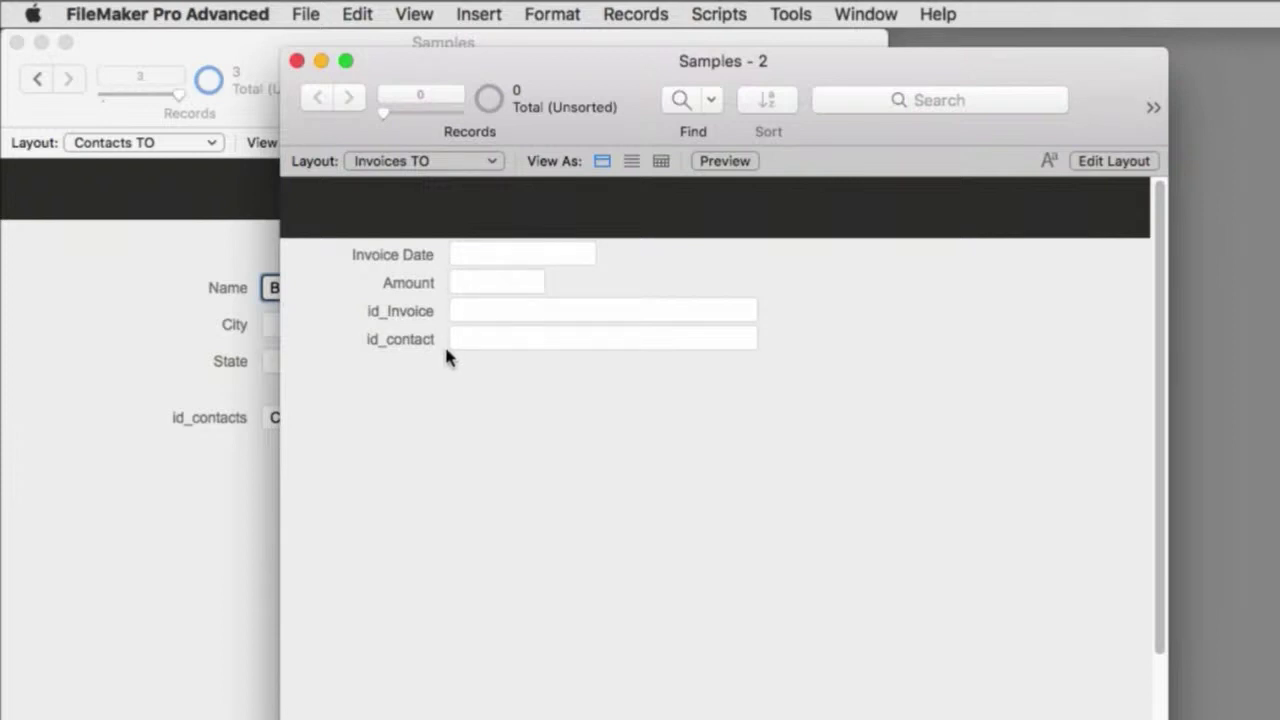
Create an invoice dated 3/2/2018 for $500 with contact id CON1000
{"action": "key", "text": "super+n"}
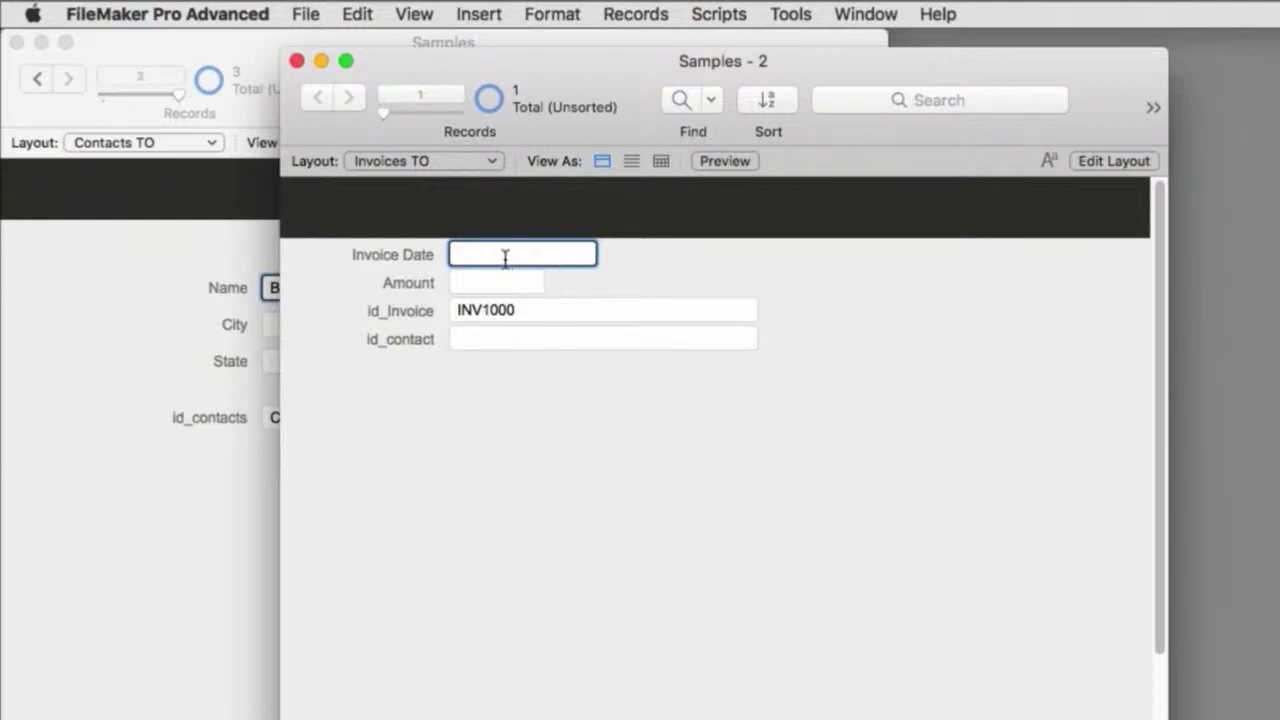
{"action": "key", "text": "super+minus"}
{"action": "left_click", "coordinate": [500, 284]}
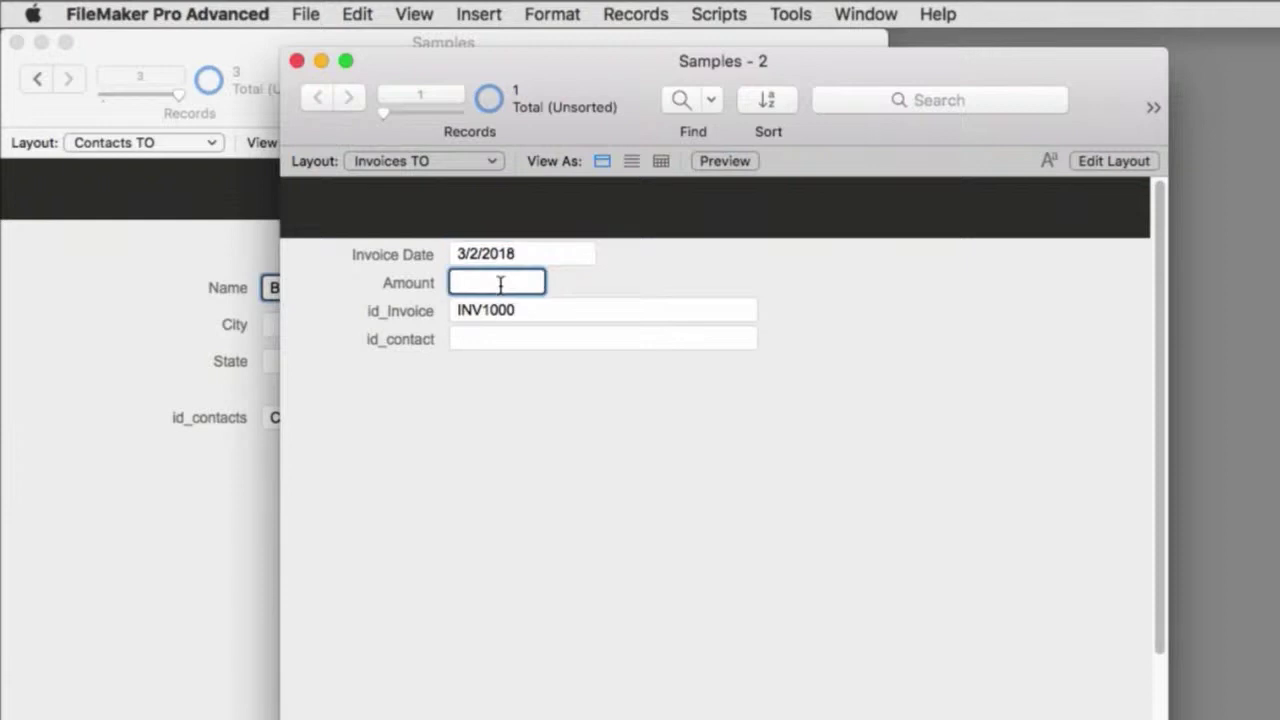
{"action": "type", "text": "$500"}
{"action": "left_click", "coordinate": [512, 338]}
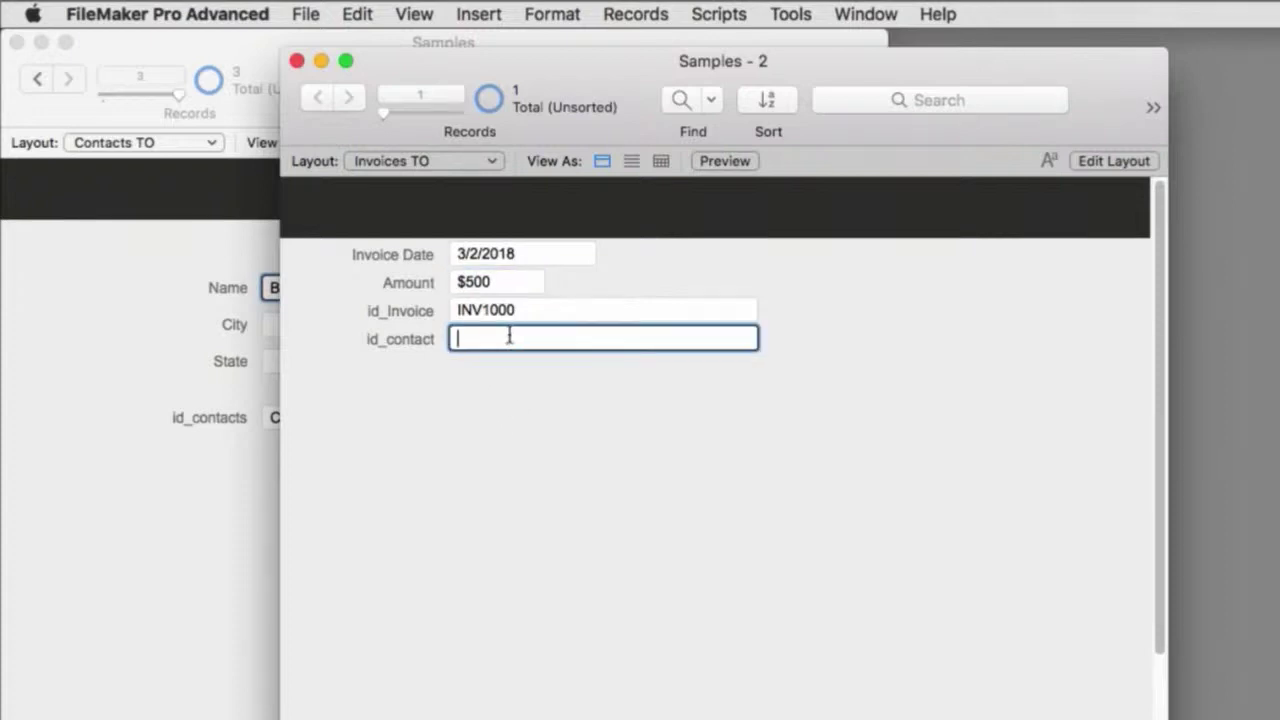
{"action": "type", "text": "CON1000"}
{"action": "left_click", "coordinate": [634, 449]}
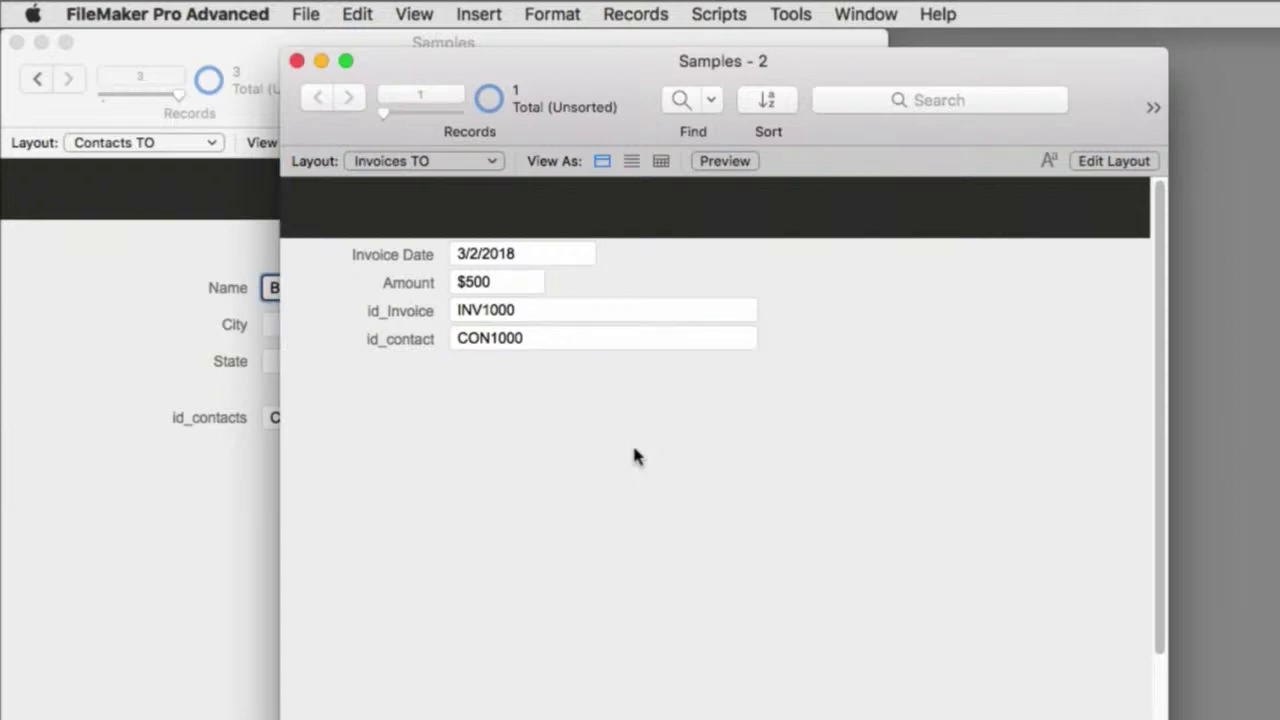
In Layout mode, drop a new field onto the Invoices layout below id_contact
{"action": "left_click", "coordinate": [1112, 161]}
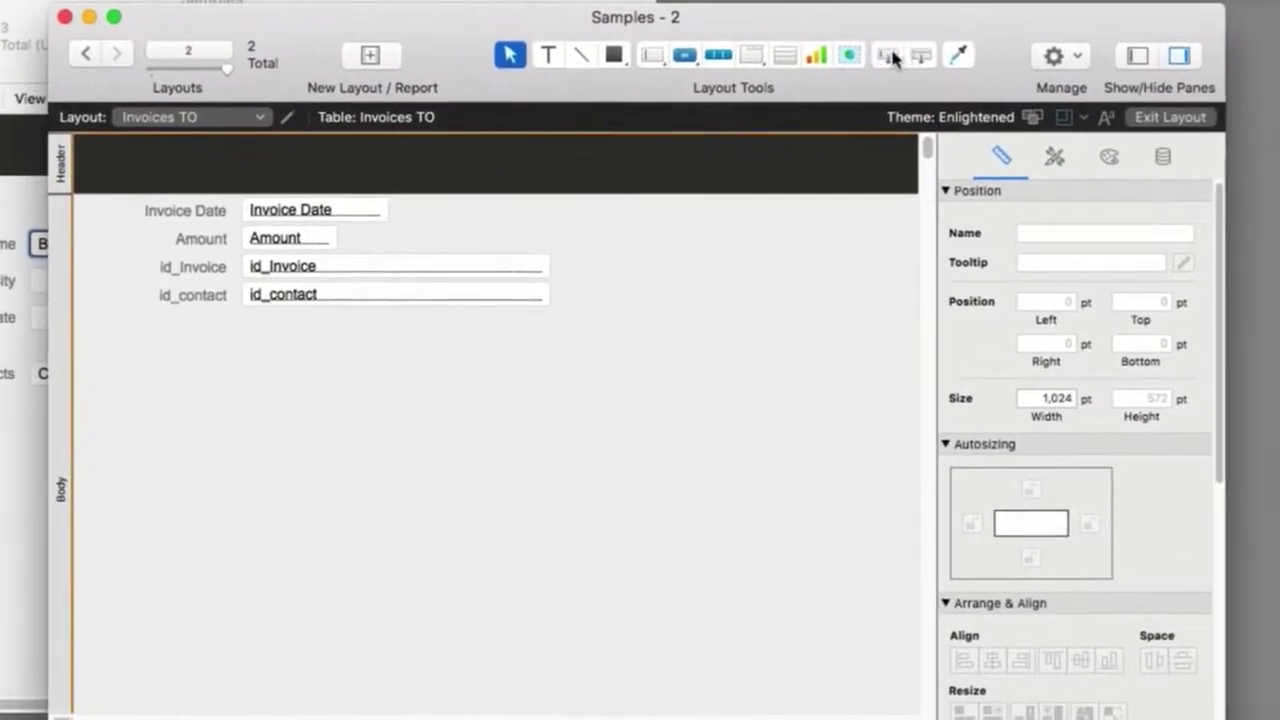
{"action": "left_click_drag", "start_coordinate": [1033, 82], "coordinate": [591, 335]}
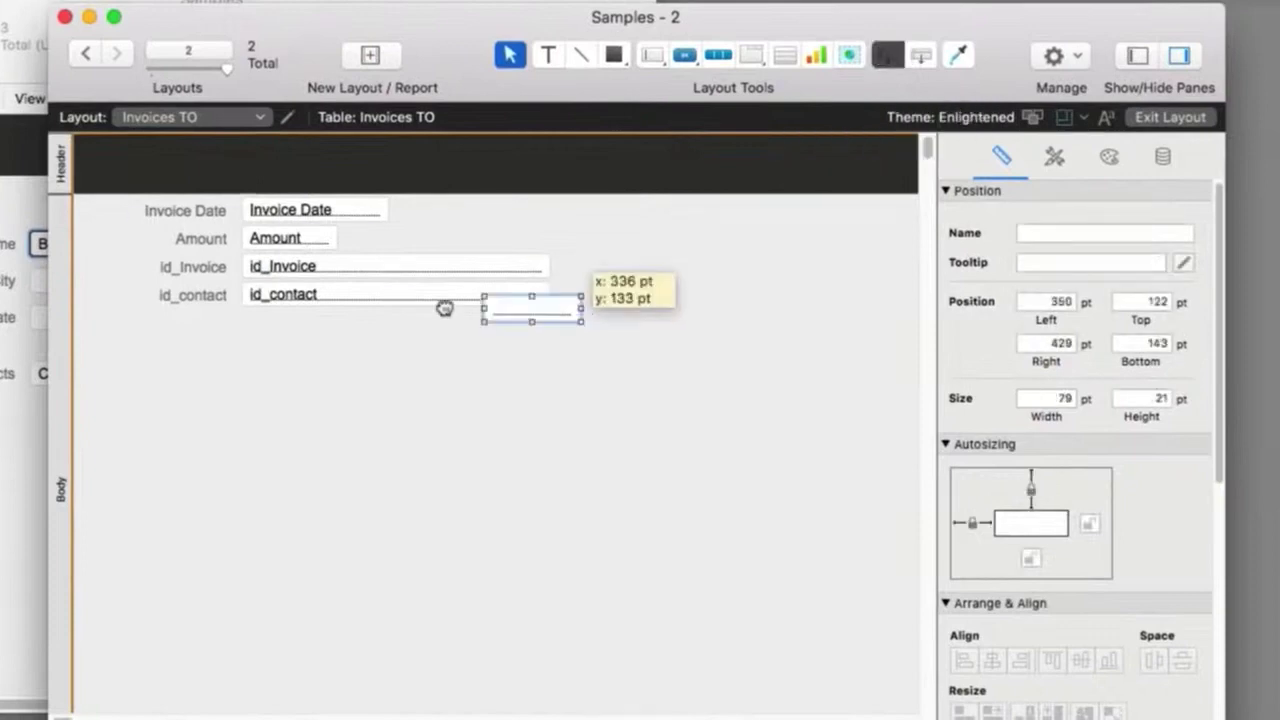
{"action": "left_click_drag", "start_coordinate": [444, 308], "coordinate": [246, 356]}
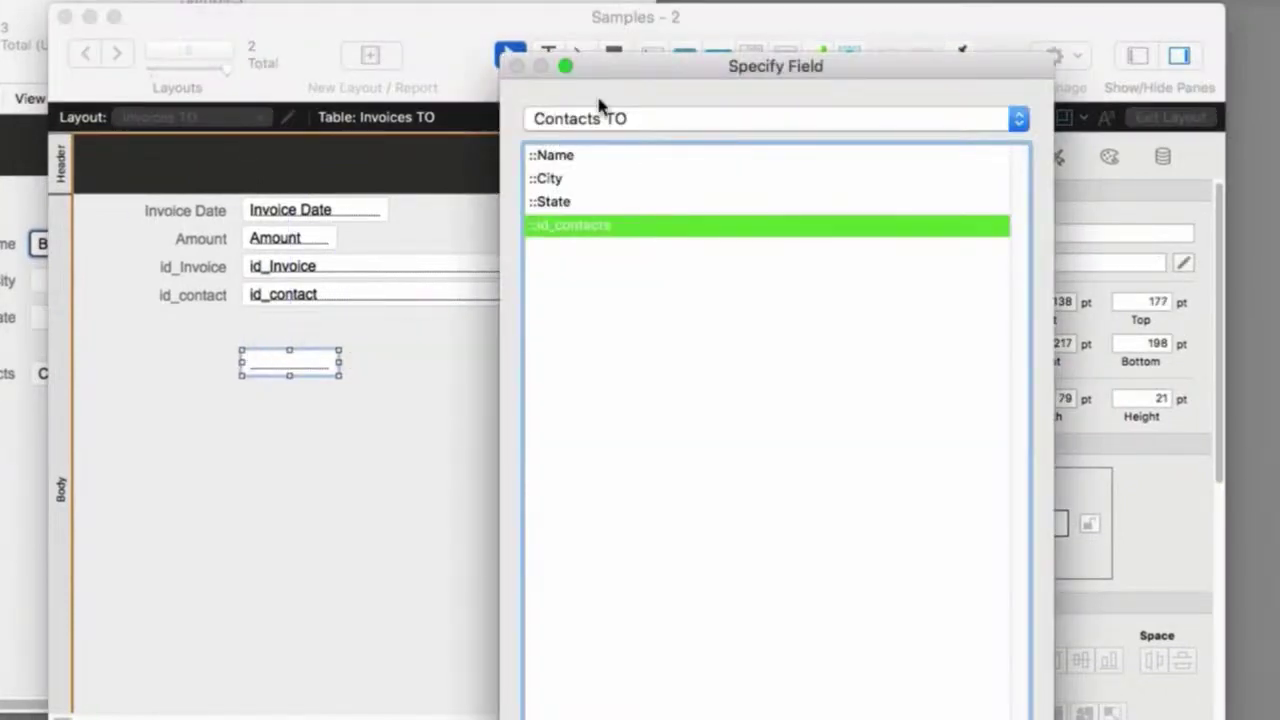
Set the new field to the related Contacts TO ::Name field
{"action": "left_click_drag", "start_coordinate": [631, 79], "coordinate": [650, 178]}
{"action": "left_click", "coordinate": [693, 213]}
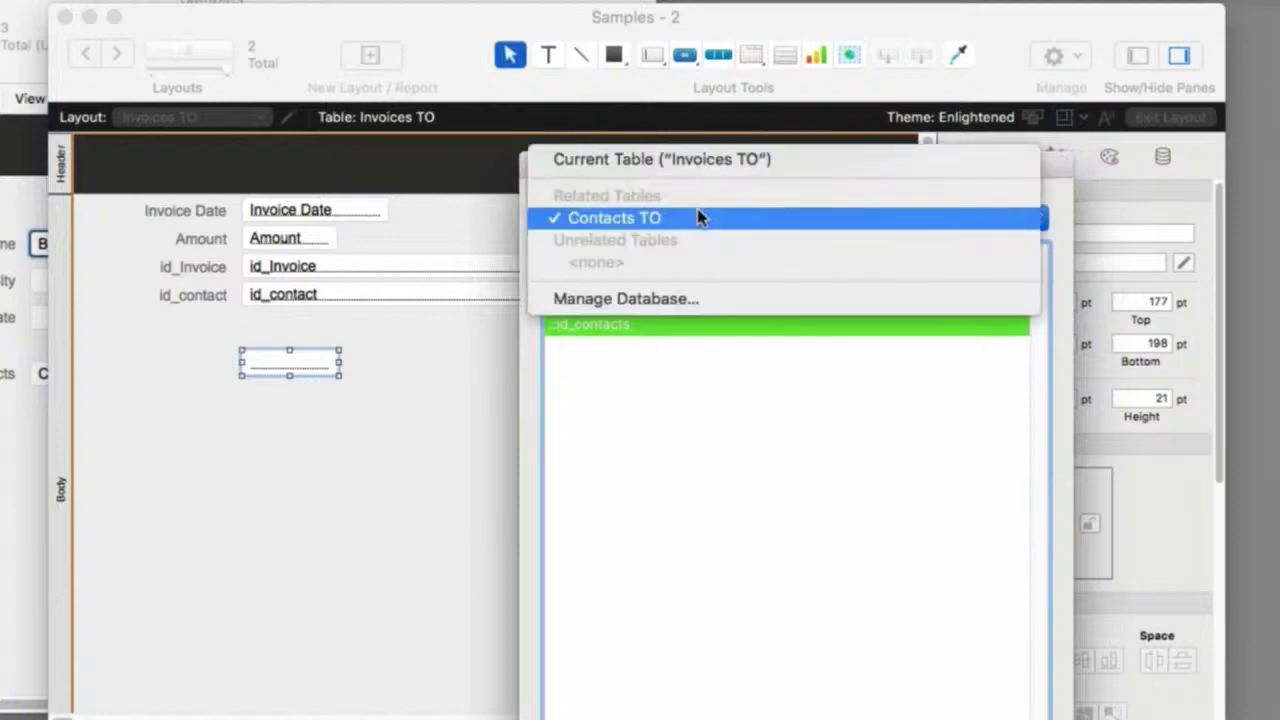
{"action": "left_click", "coordinate": [718, 164]}
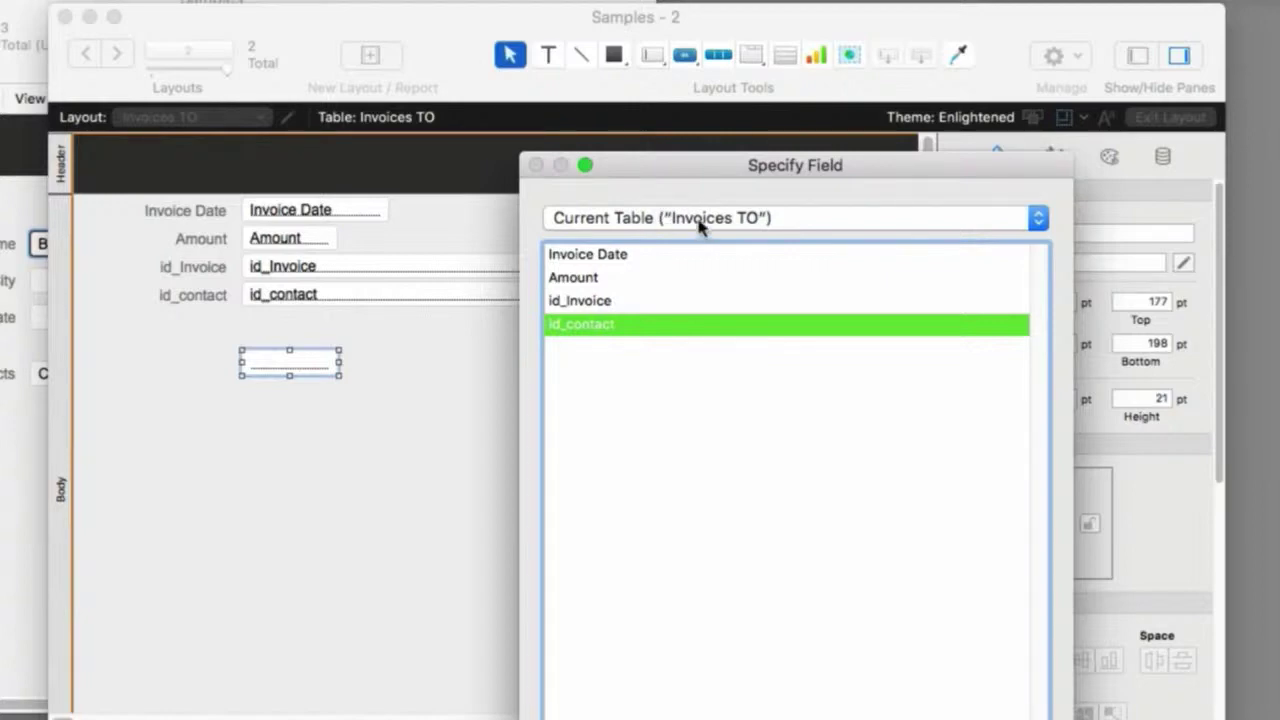
{"action": "left_click", "coordinate": [698, 226]}
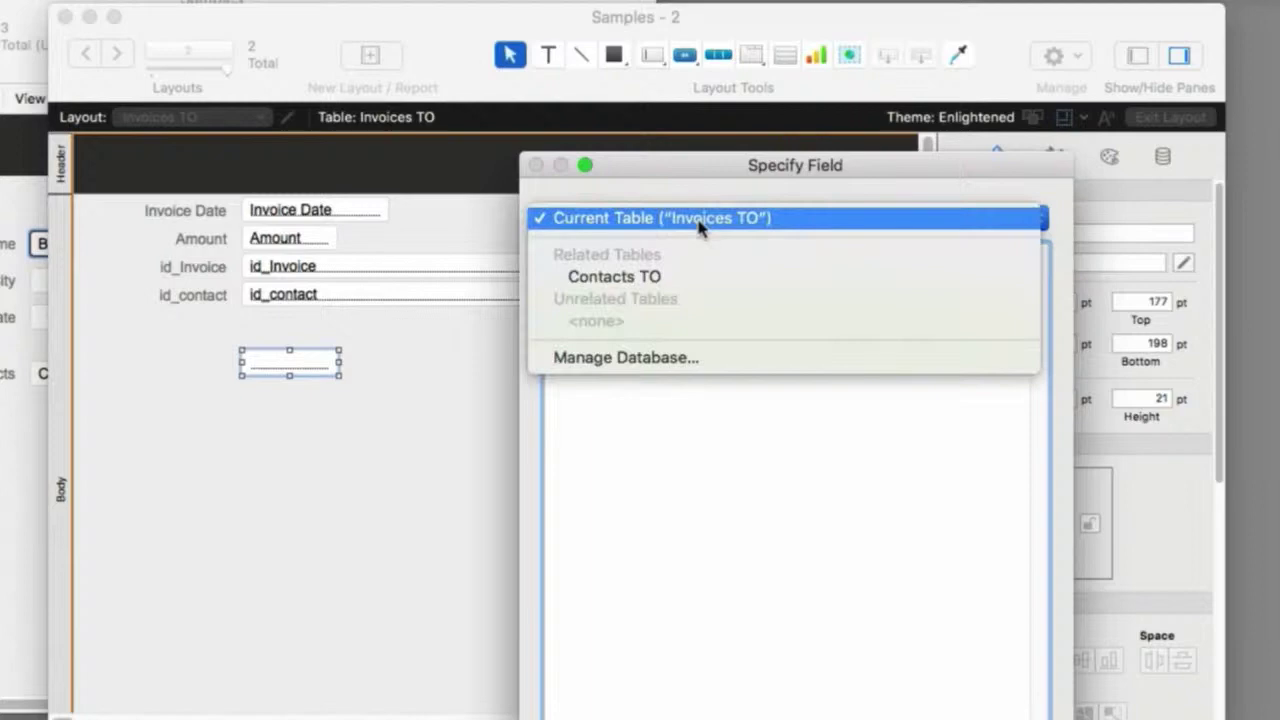
{"action": "left_click", "coordinate": [704, 283]}
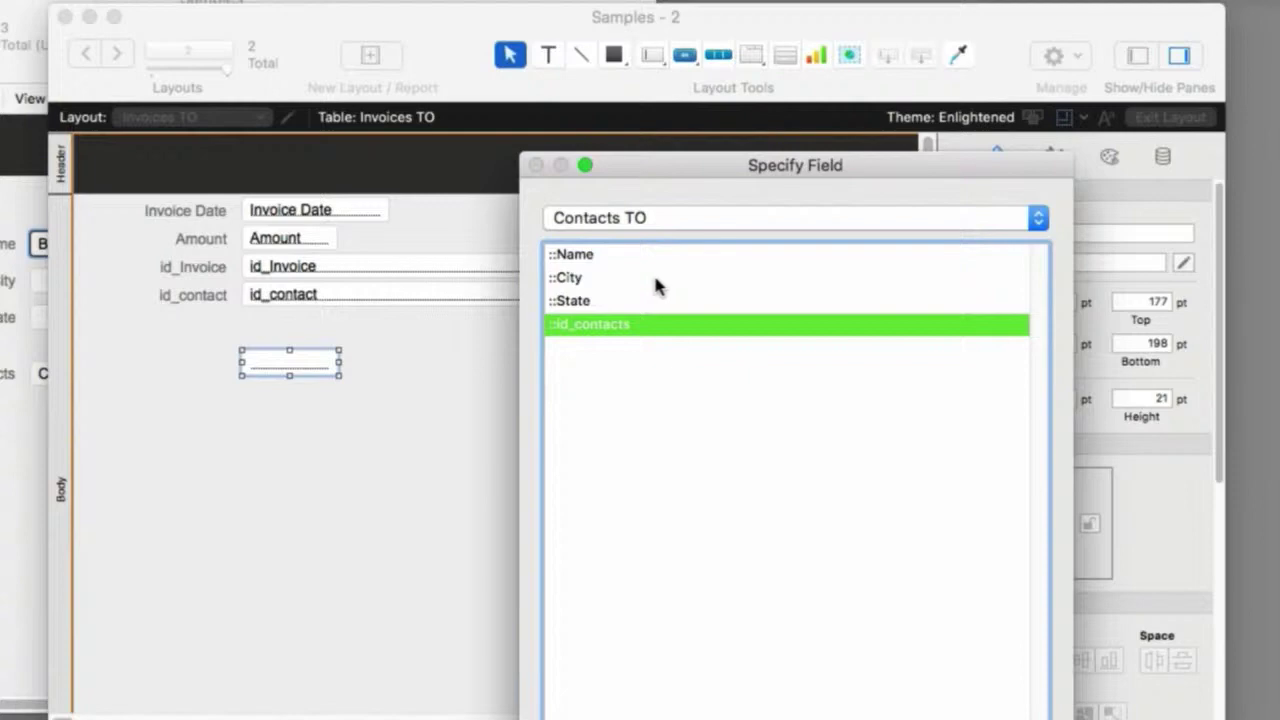
{"action": "left_click", "coordinate": [584, 254]}
{"action": "key", "text": "Return"}
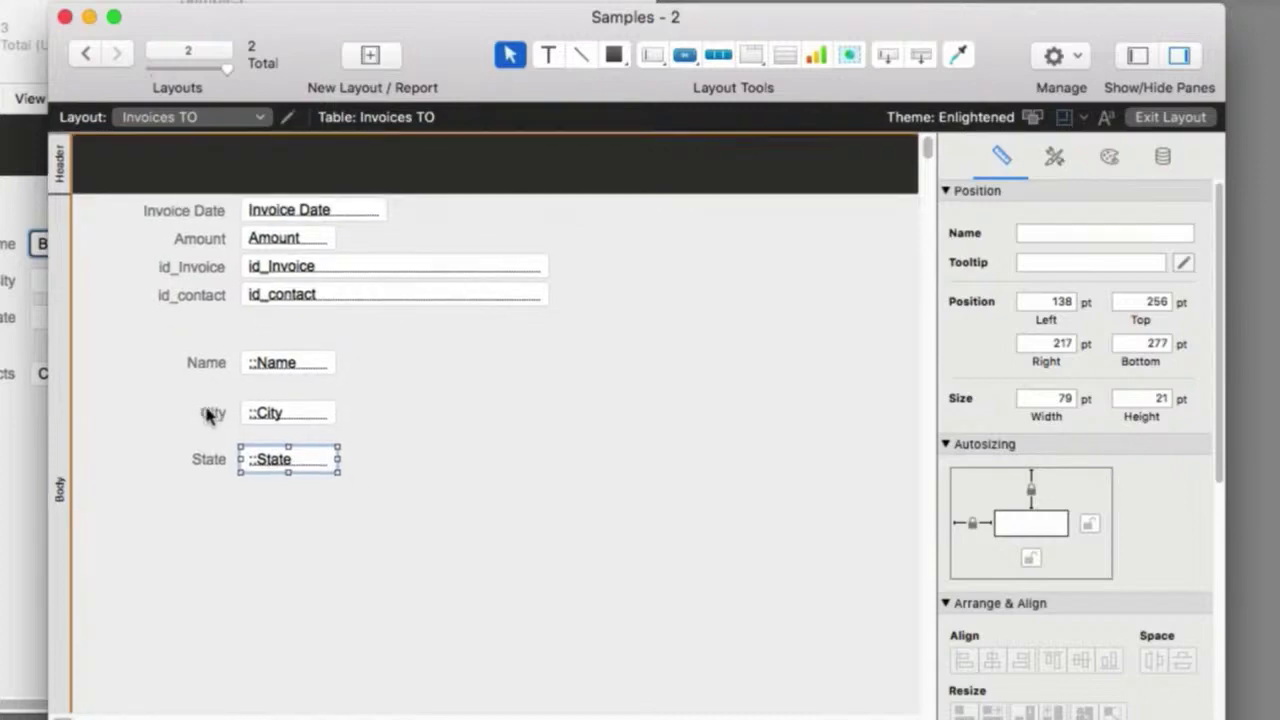
Zoom the layout in and back out, then return to Browse mode to see the linked contact's name
{"action": "scroll", "coordinate": [266, 416], "scroll_direction": "up", "scroll_amount": 2}
{"action": "scroll", "coordinate": [403, 457], "scroll_direction": "up", "scroll_amount": 1}
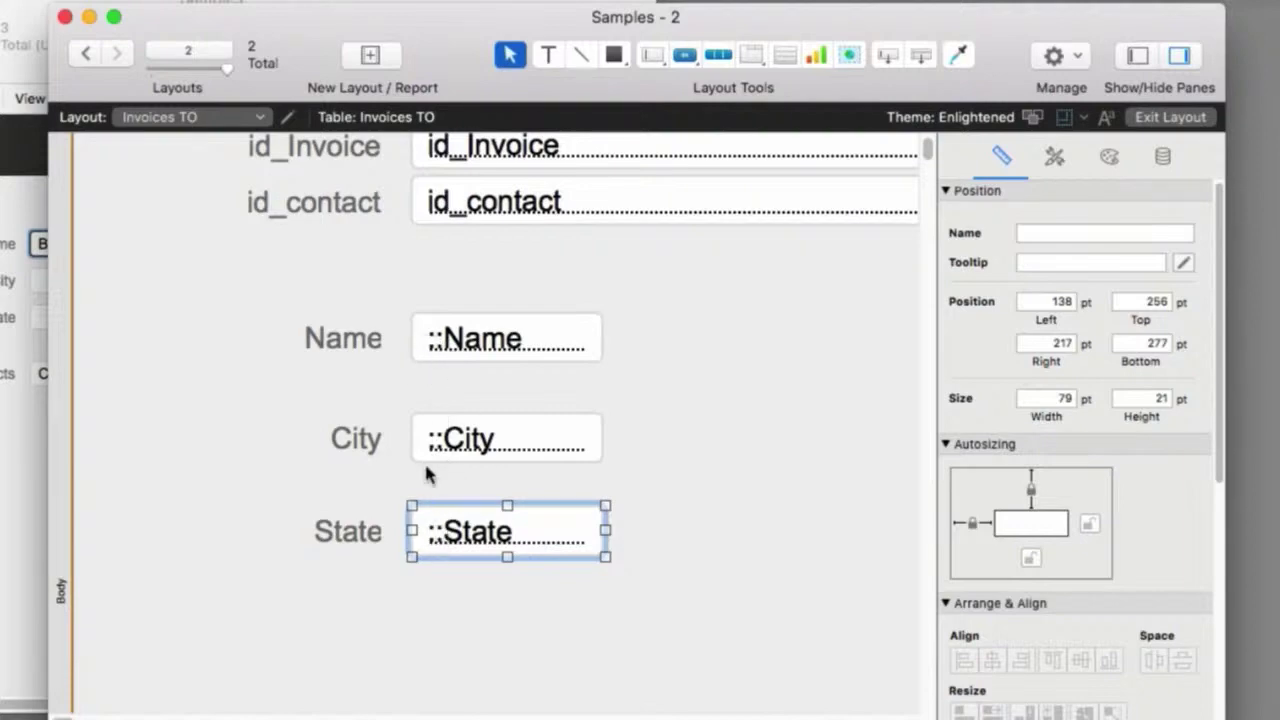
{"action": "scroll", "coordinate": [428, 473], "scroll_direction": "up", "scroll_amount": 5}
{"action": "scroll", "coordinate": [428, 473], "scroll_direction": "up", "scroll_amount": 1}
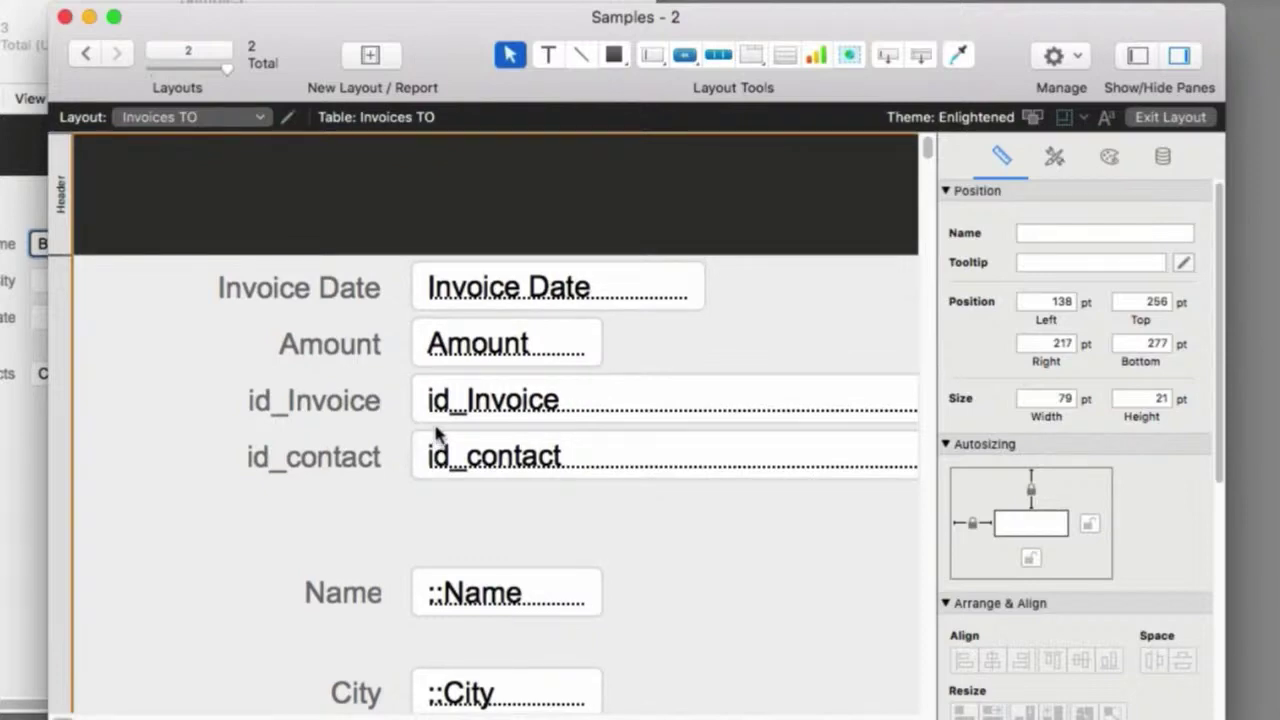
{"action": "key", "text": "super+minus"}
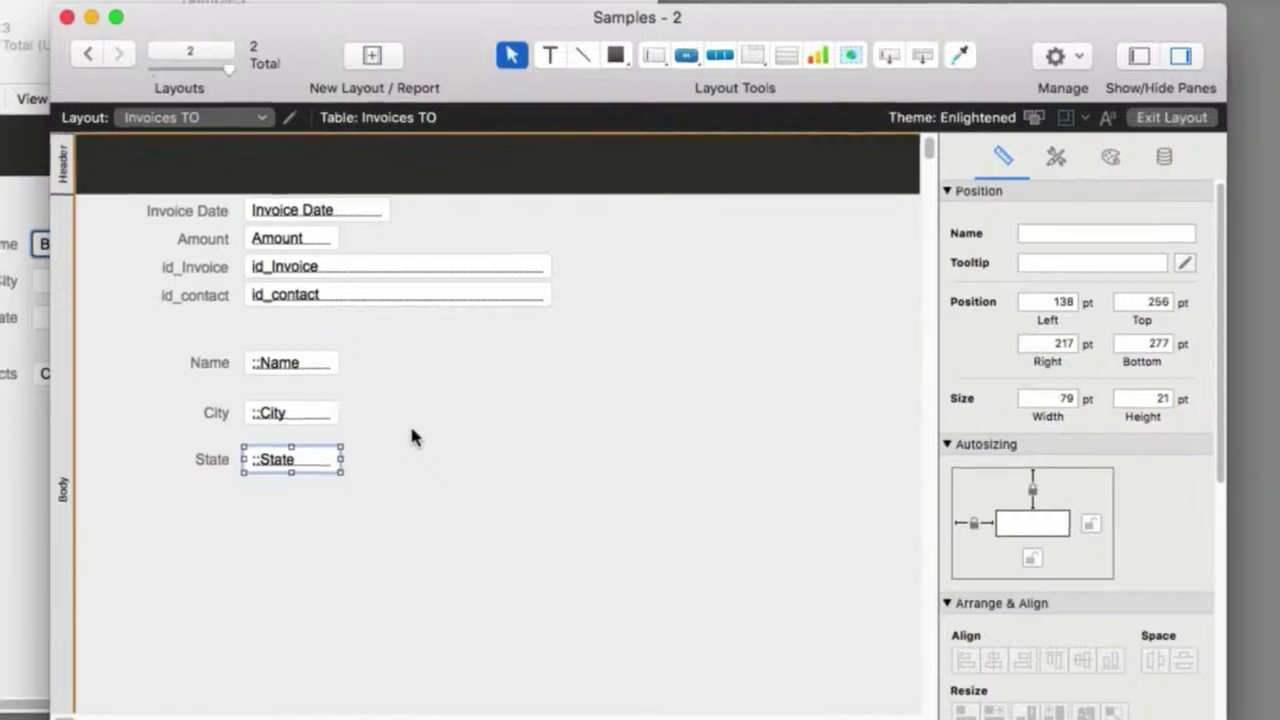
{"action": "key", "text": "super+b"}
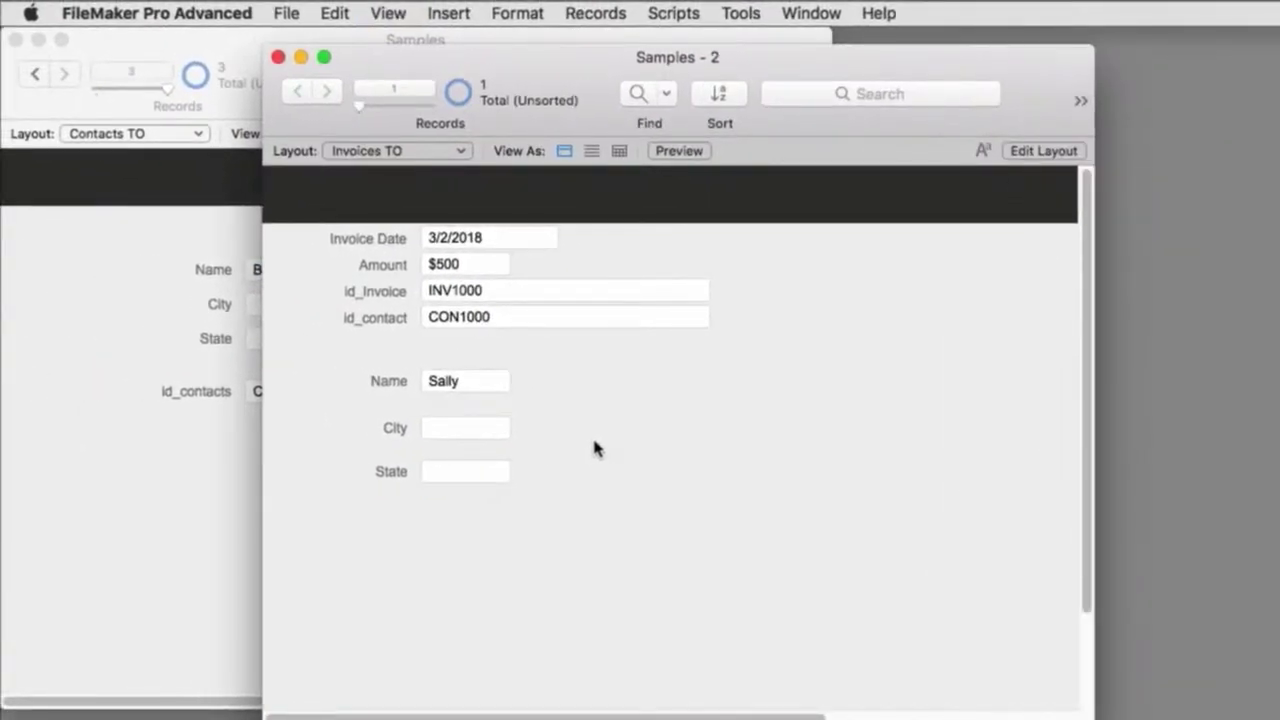
Add 'yyyyy' to the related contact's Name, then view the first record in Contacts
{"action": "left_click", "coordinate": [470, 380]}
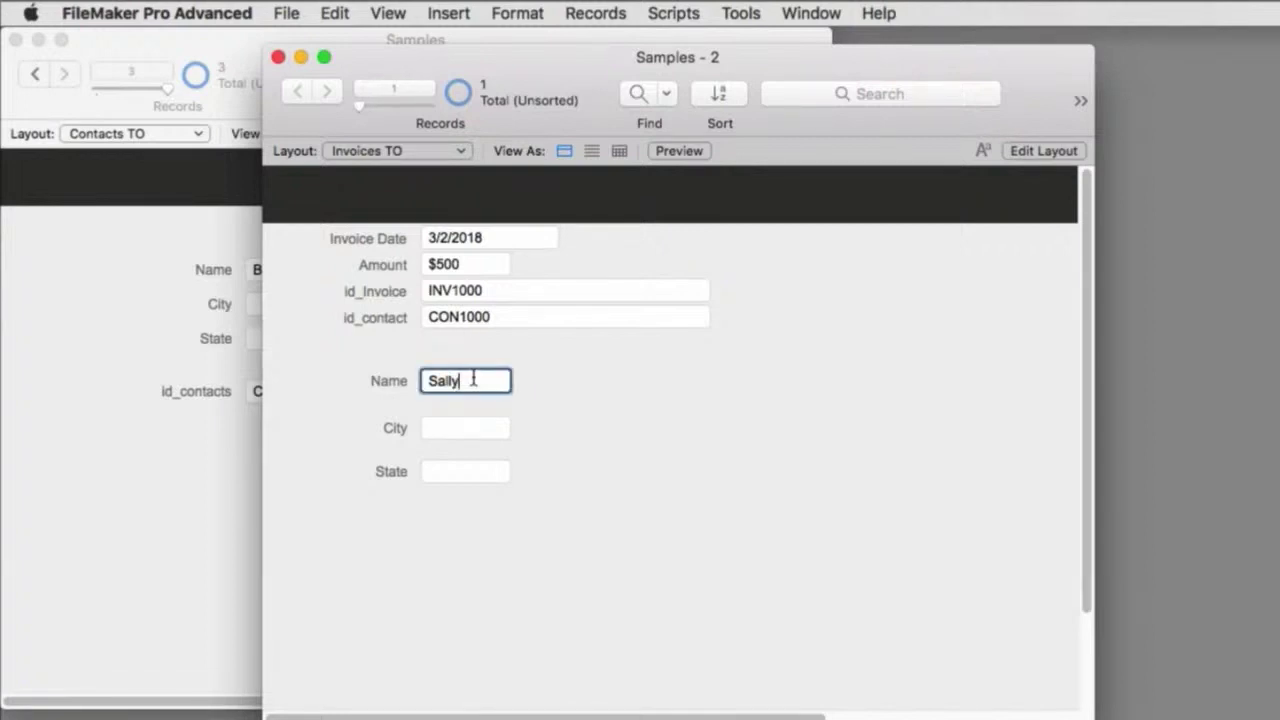
{"action": "type", "text": "yyyyy"}
{"action": "left_click", "coordinate": [179, 434]}
{"action": "key", "text": "ctrl+Up"}
{"action": "key", "text": "ctrl+Up"}
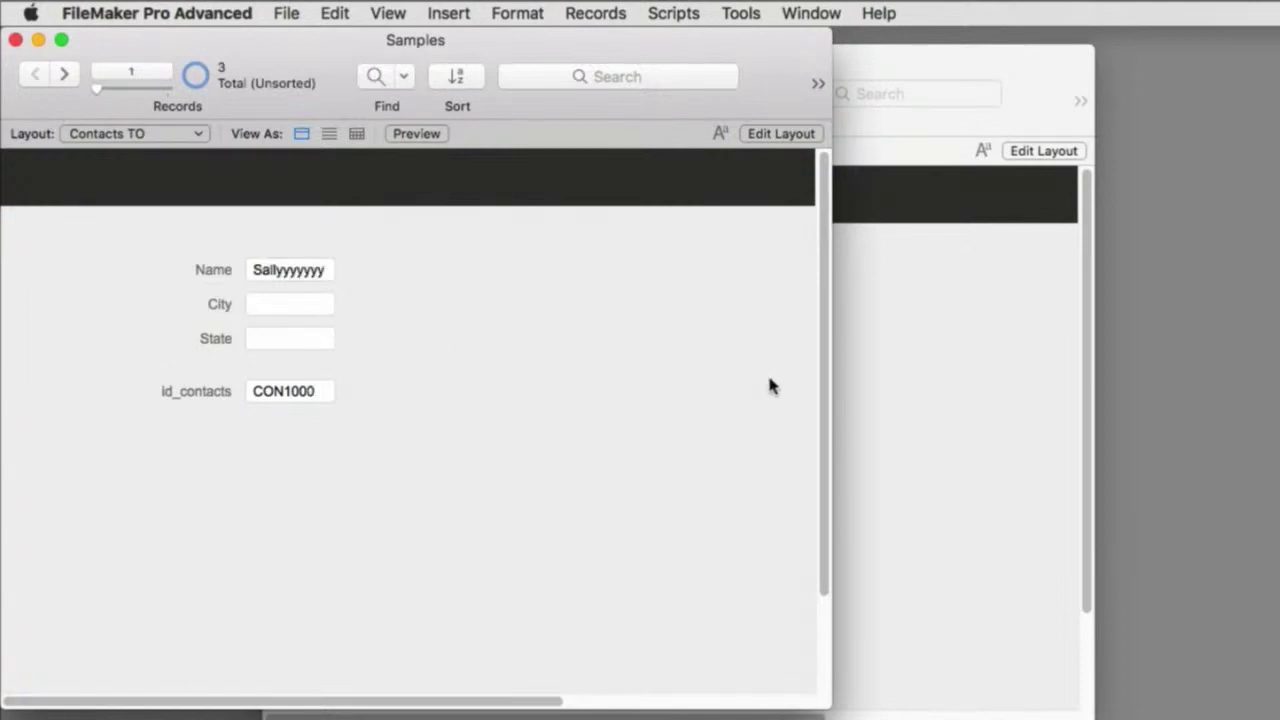
On the invoice, enter City 'Sacramento' and State 'CA' for the contact and commit
{"action": "left_click", "coordinate": [946, 448]}
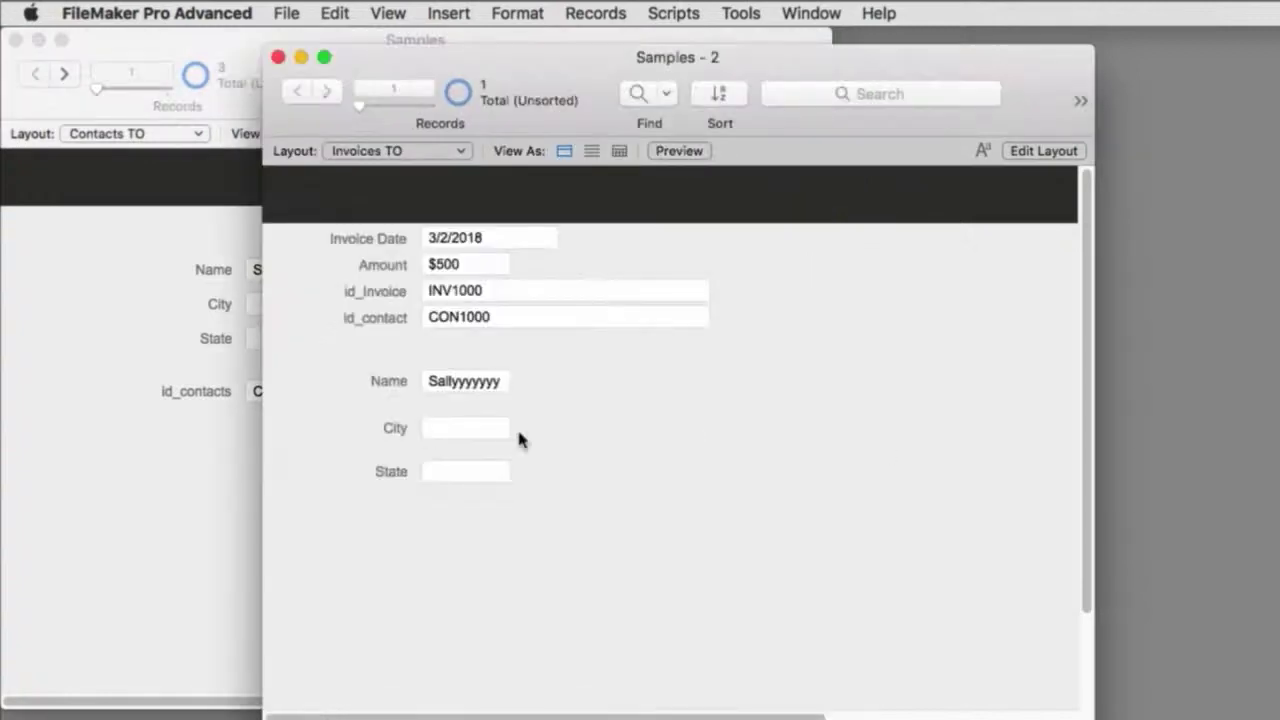
{"action": "left_click", "coordinate": [477, 428]}
{"action": "type", "text": "Sac"}
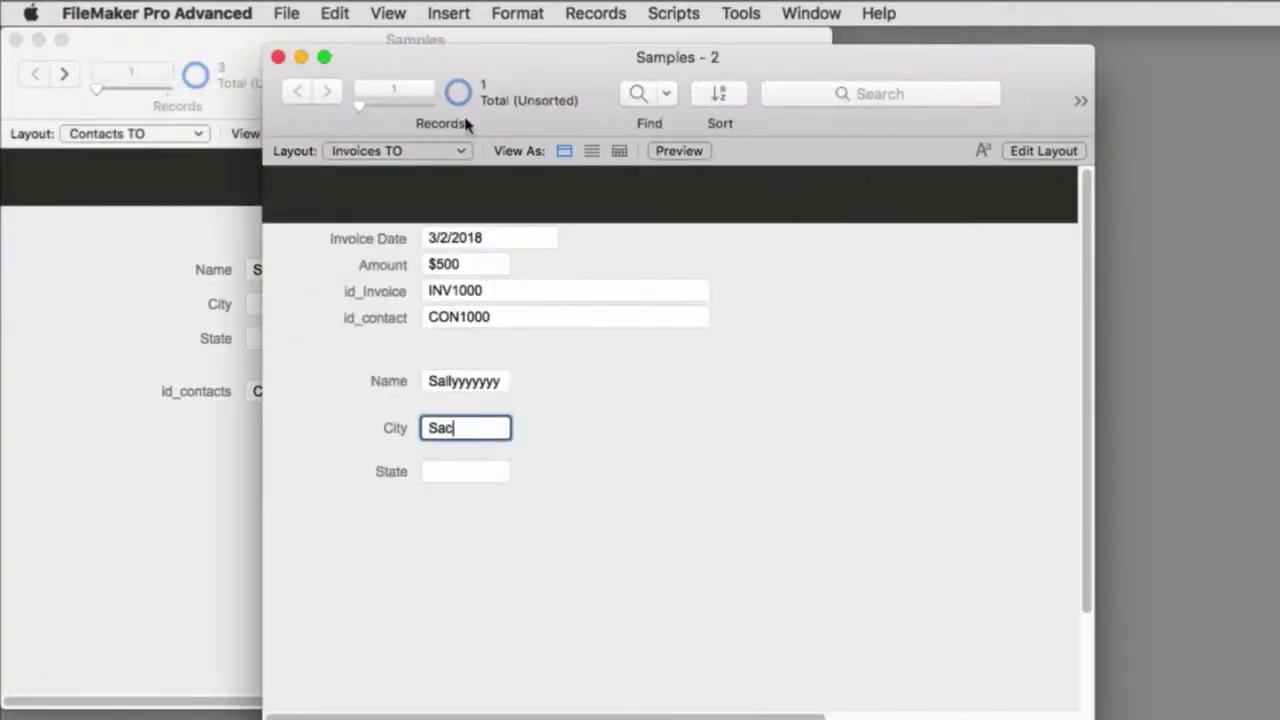
{"action": "type", "text": "ramento"}
{"action": "left_click", "coordinate": [443, 474]}
{"action": "type", "text": "CA"}
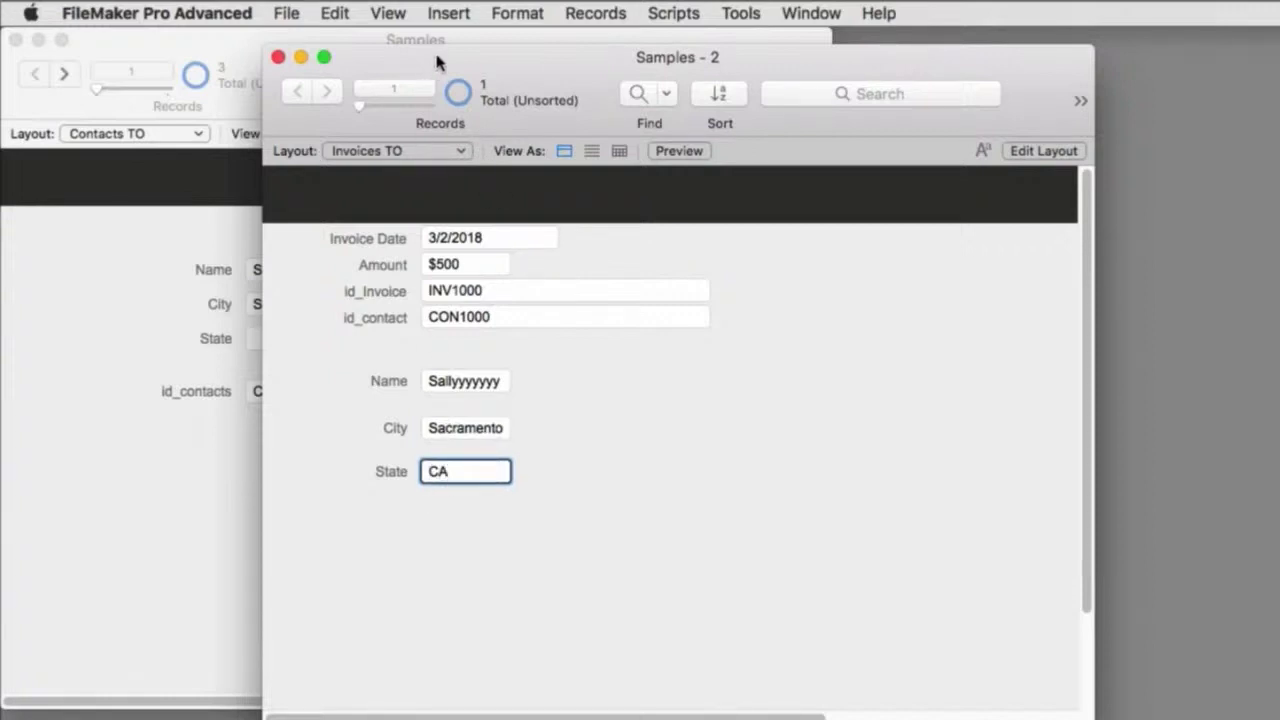
{"action": "left_click_drag", "start_coordinate": [436, 62], "coordinate": [592, 77]}
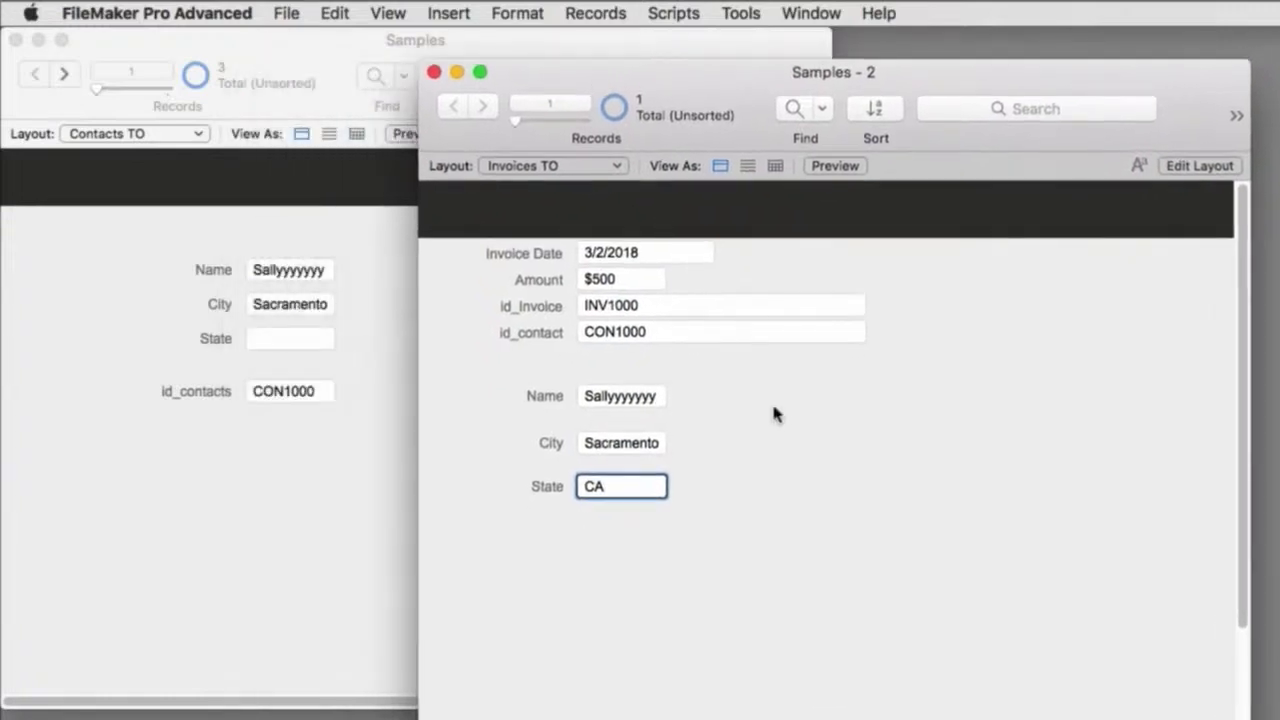
{"action": "left_click", "coordinate": [783, 446]}
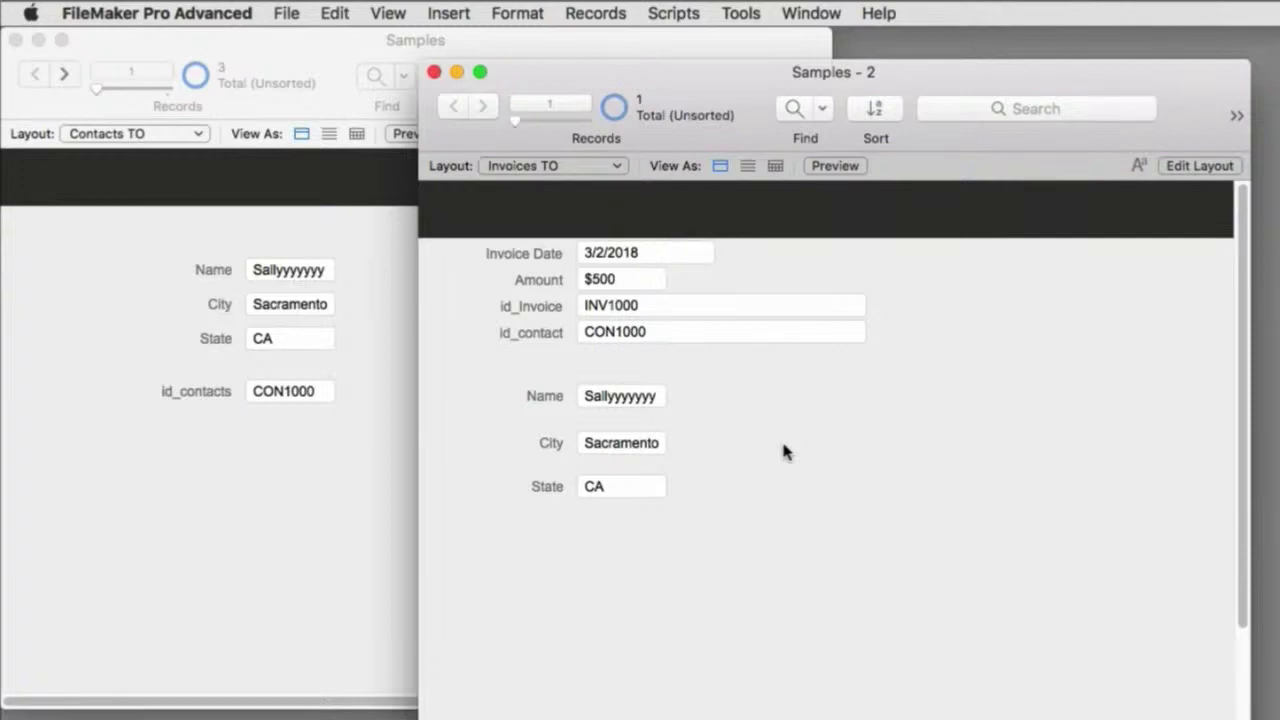
Change the invoice's id_contact to CON100, then to CON1001, committing each change
{"action": "left_click", "coordinate": [677, 332]}
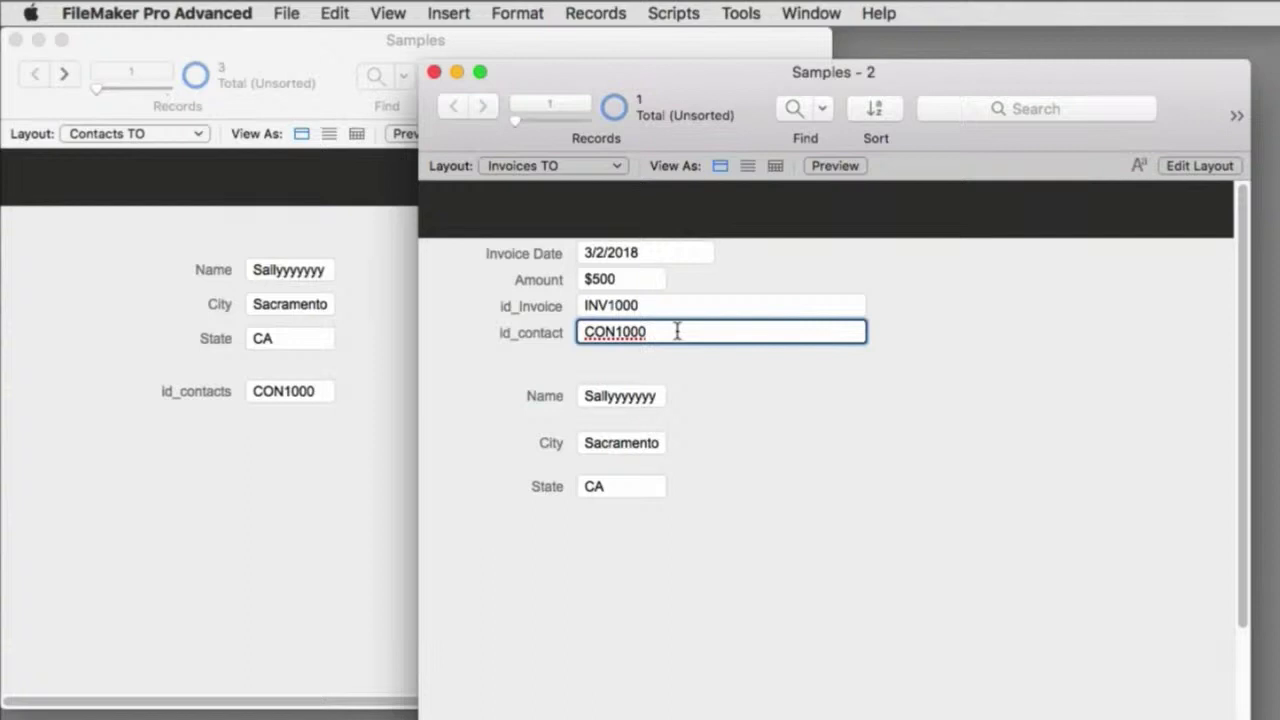
{"action": "key", "text": "BackSpace"}
{"action": "left_click", "coordinate": [786, 566]}
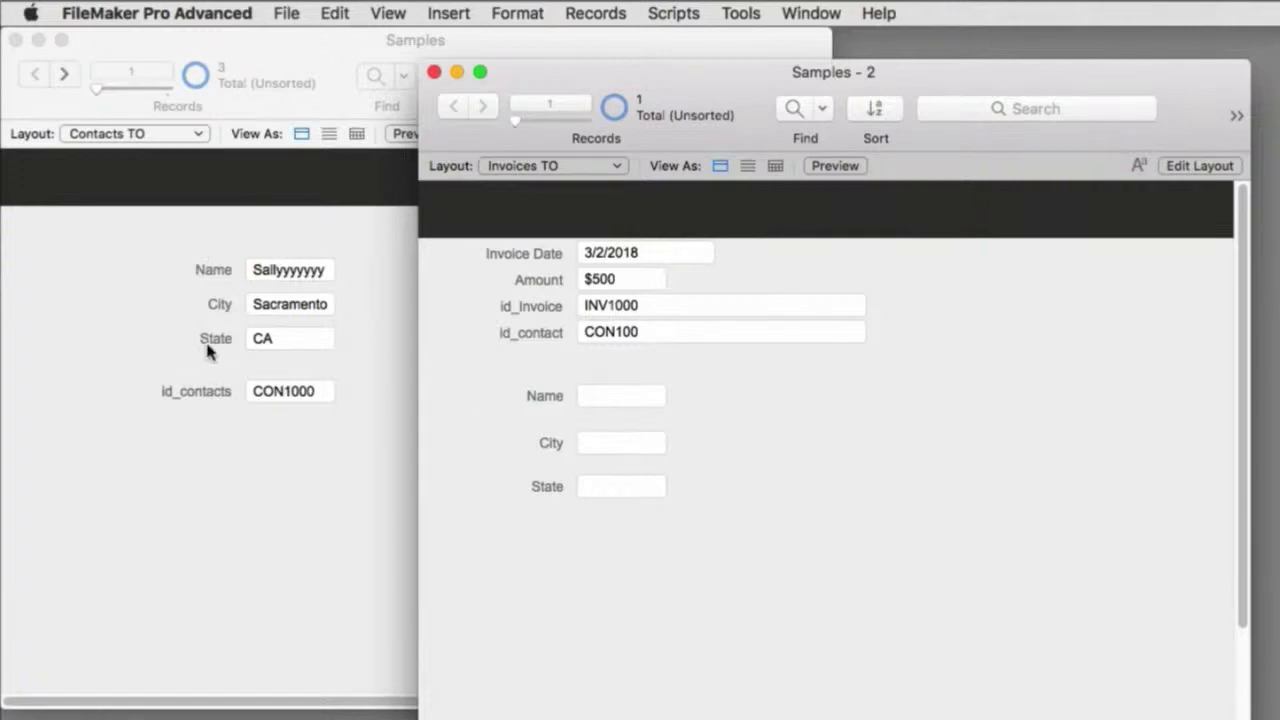
{"action": "left_click", "coordinate": [659, 338]}
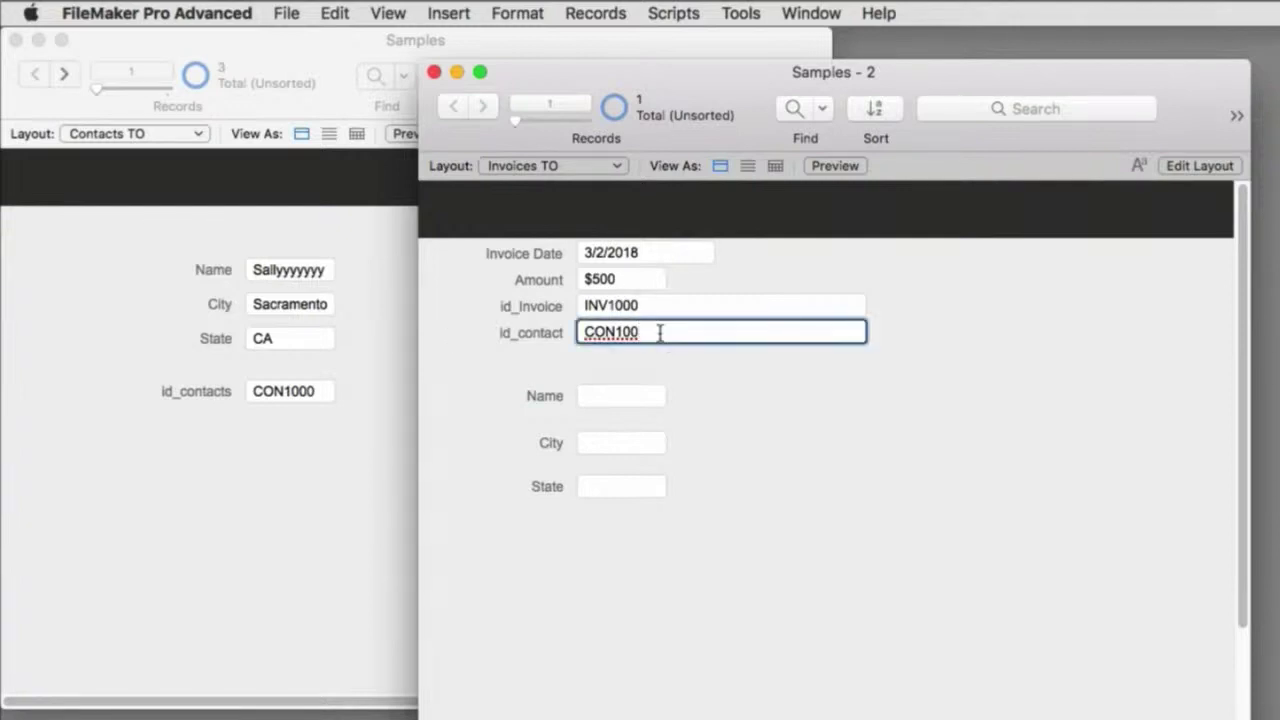
{"action": "type", "text": "1"}
{"action": "left_click", "coordinate": [722, 455]}
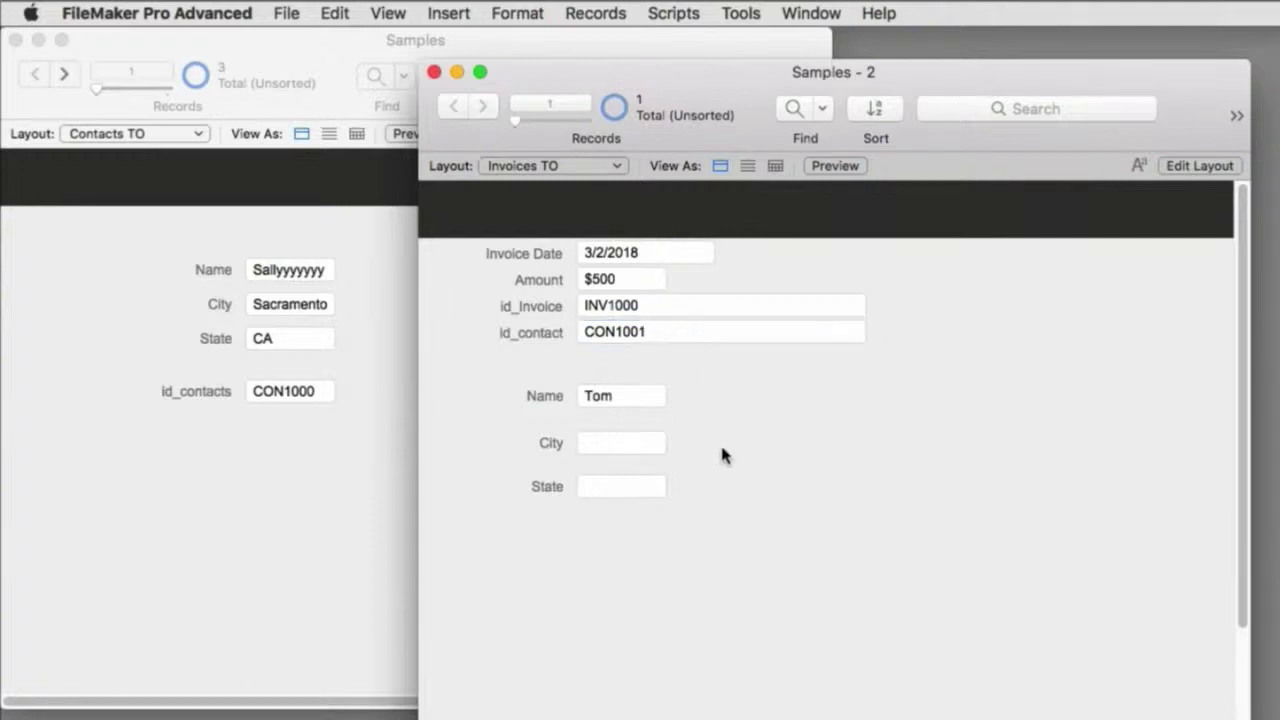
Set id_contact to CON1002 and commit so the related fields show that contact
{"action": "left_click", "coordinate": [651, 332]}
{"action": "key", "text": "BackSpace"}
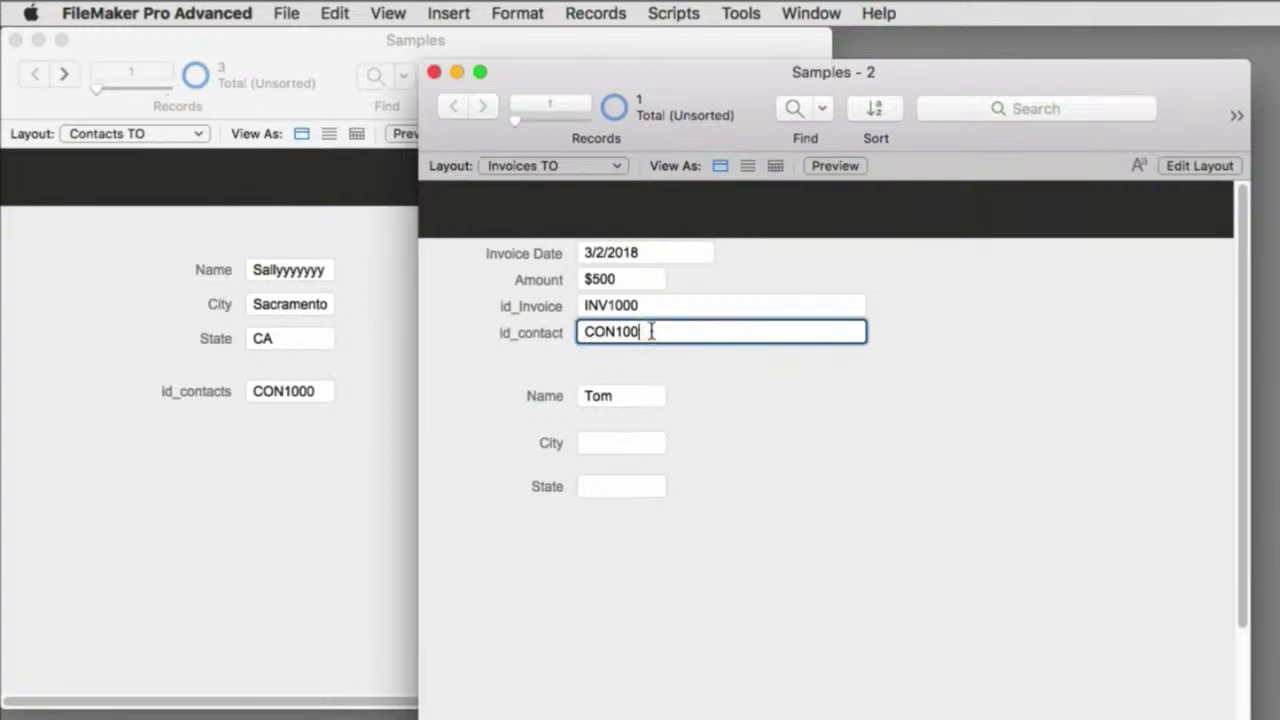
{"action": "type", "text": "2"}
{"action": "left_click", "coordinate": [710, 393]}
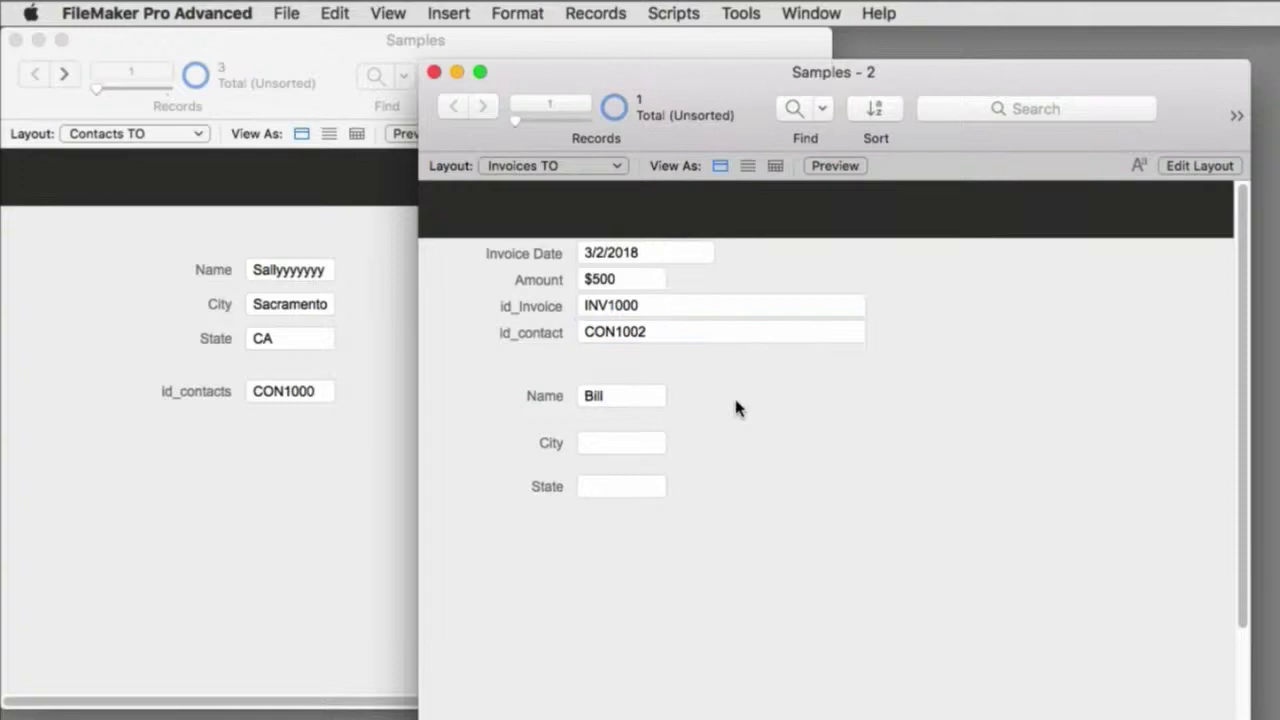